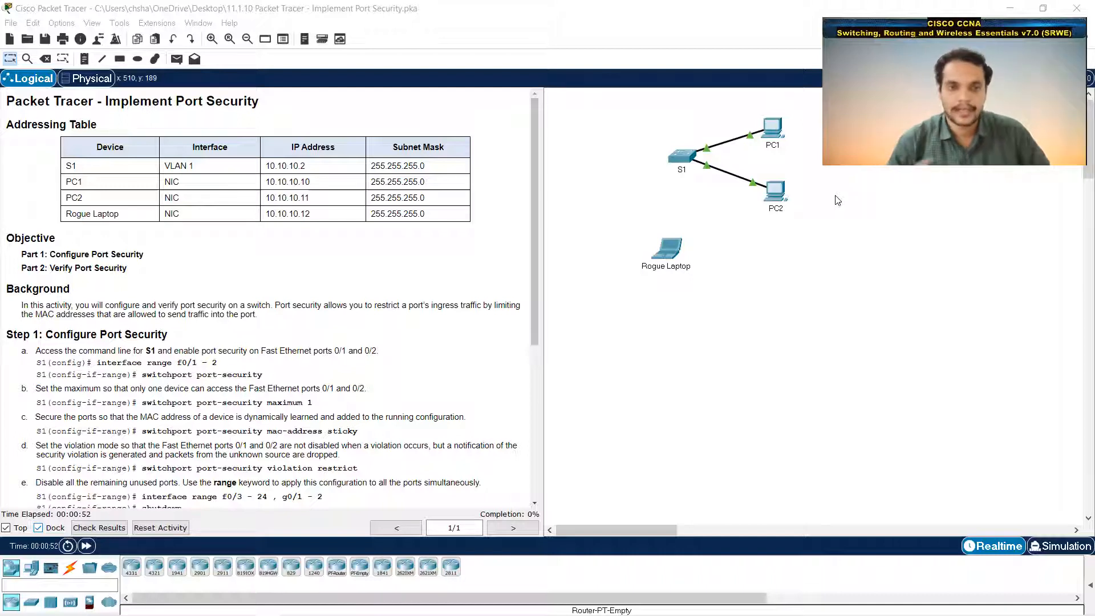
Open the command line of switch S1, then widen its window and place it beside the instructions.
left_click(49, 331)
left_click_drag(49, 331, 140, 335)
left_click(147, 362)
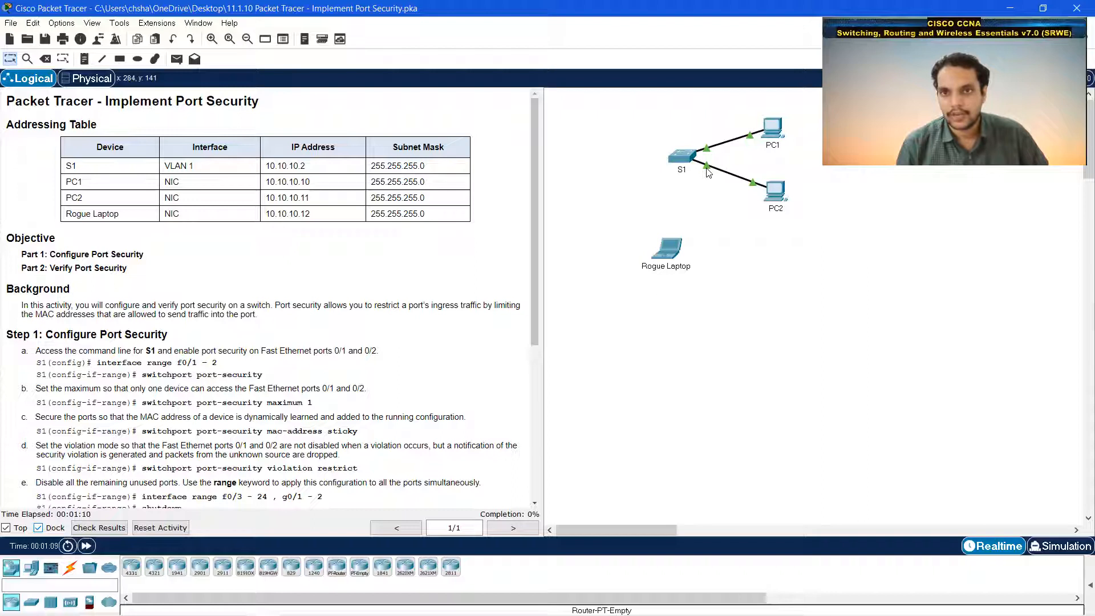
mouse_move(709, 173)
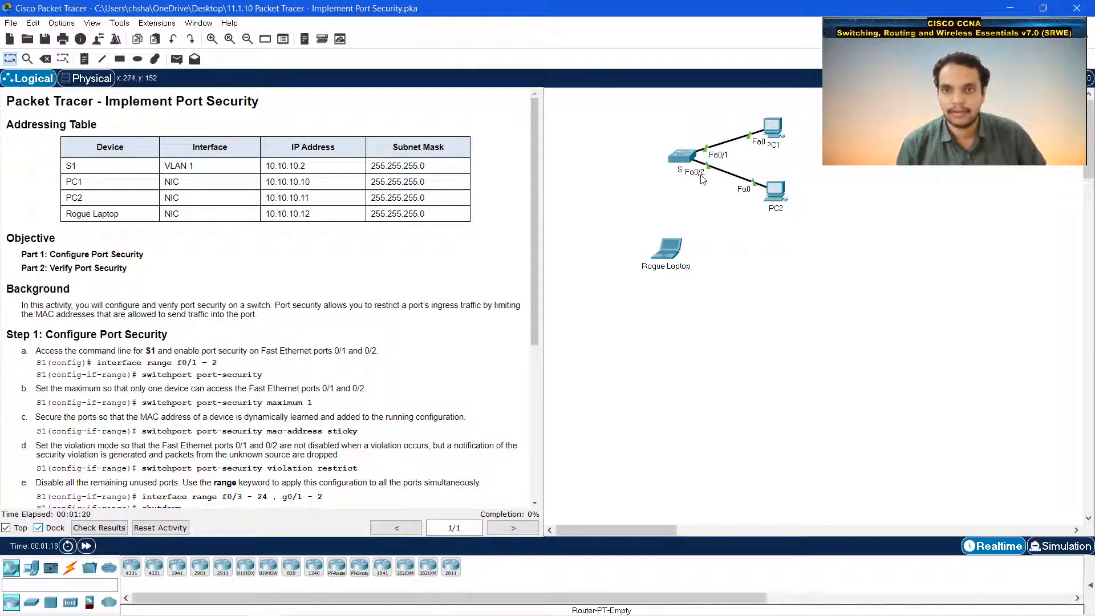
left_click(682, 157)
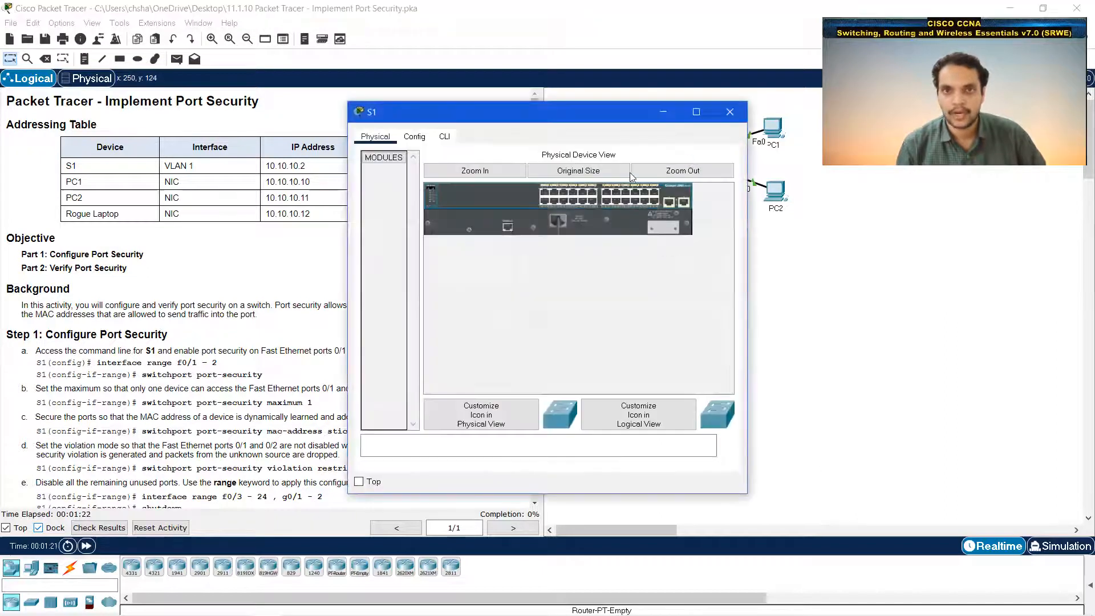
left_click(445, 140)
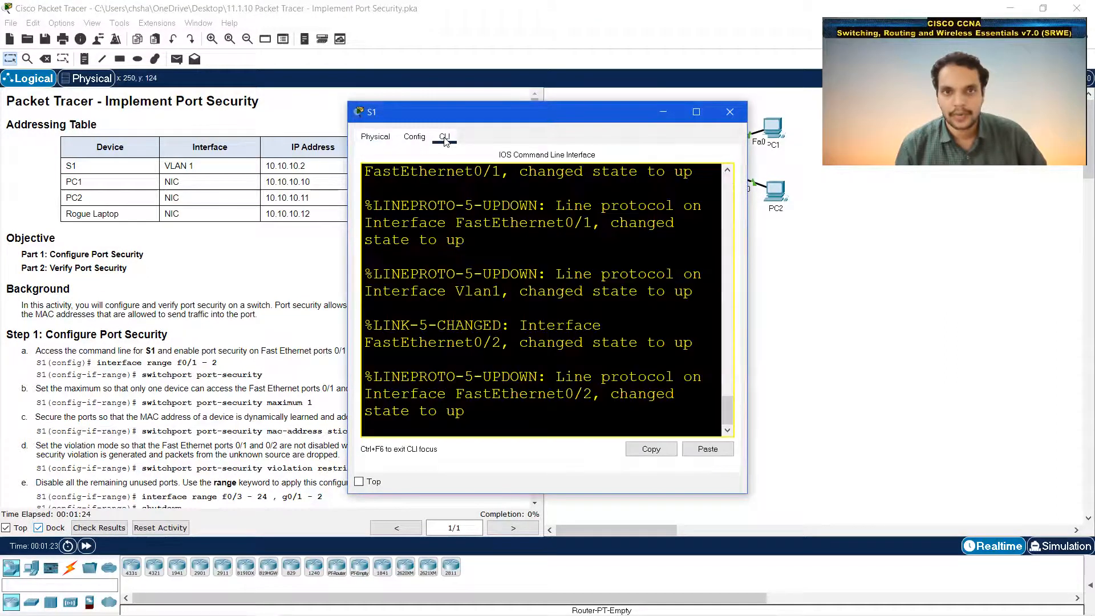
left_click_drag(749, 355, 949, 360)
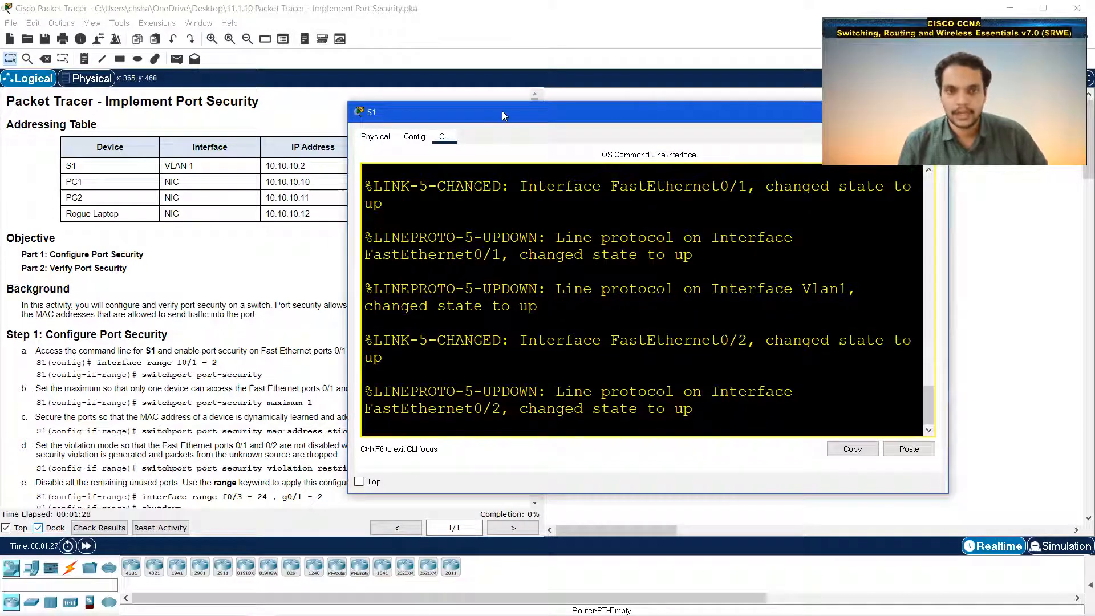
left_click_drag(502, 115, 685, 109)
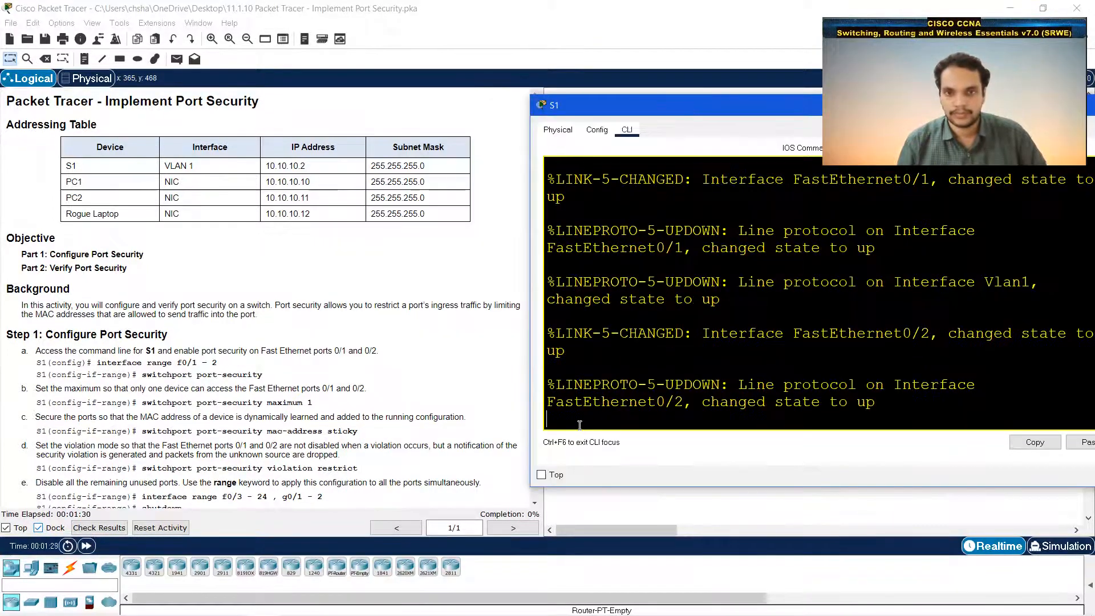
Enter privileged mode on S1 with enable and start global configuration with configure terminal.
key("Return")
type("e")
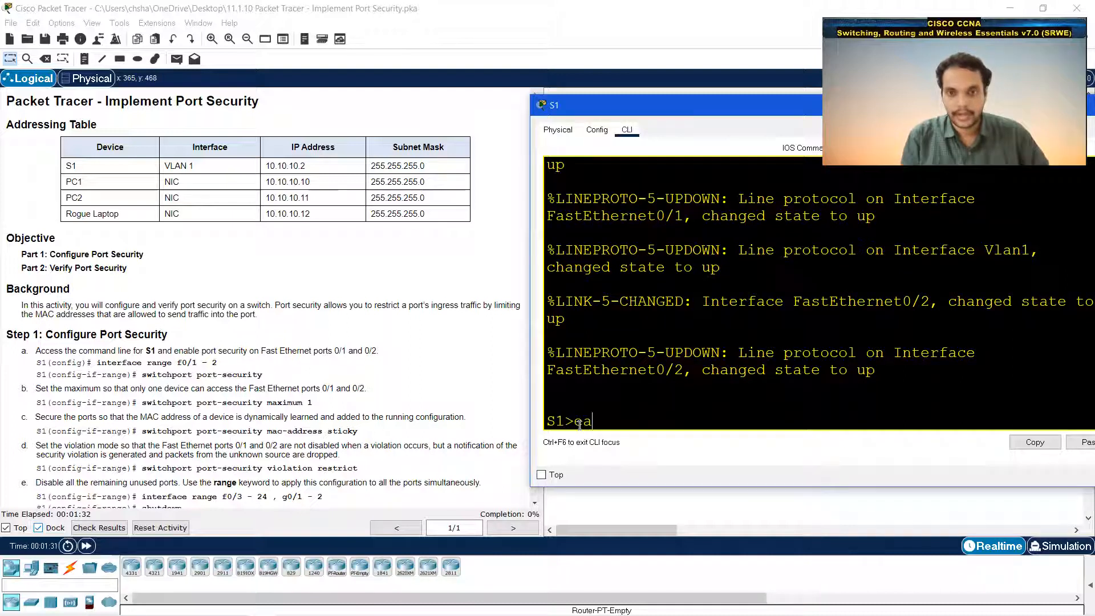
type("nable")
key("Return")
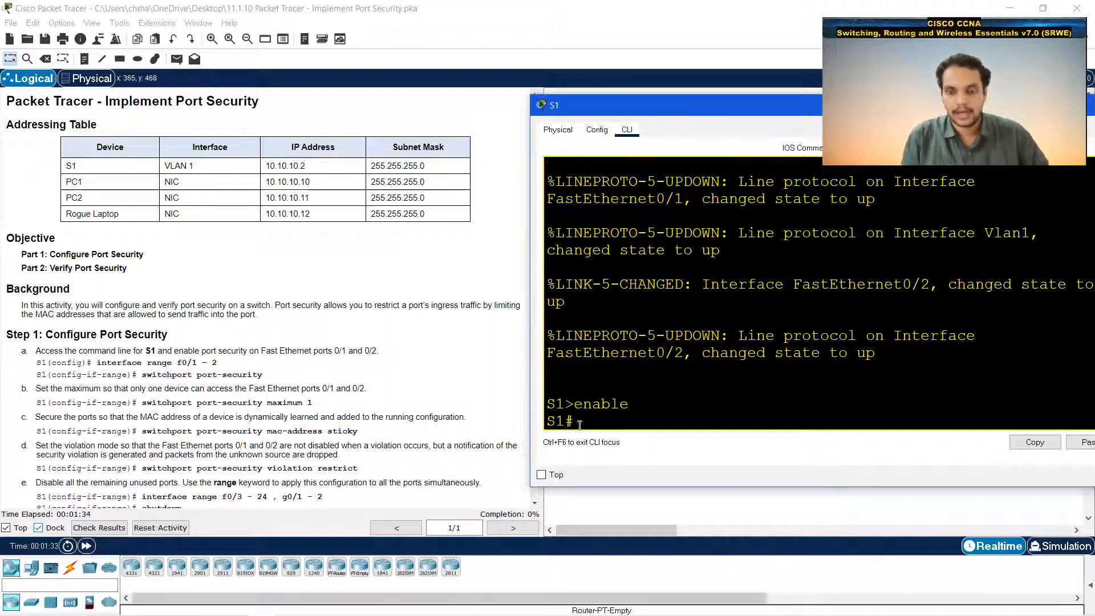
type("co")
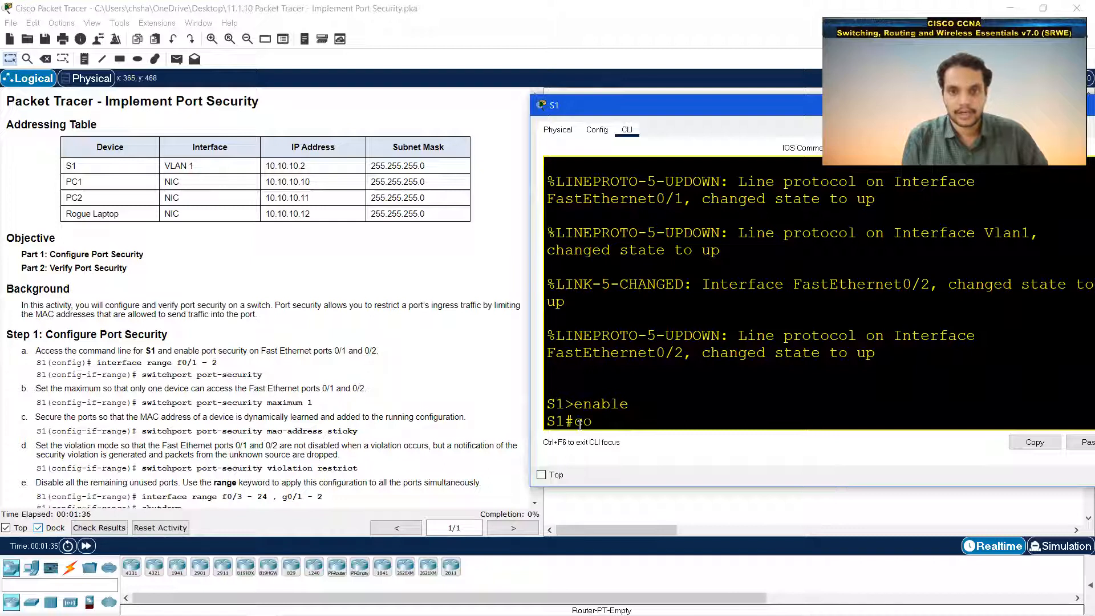
type("nfigure terma")
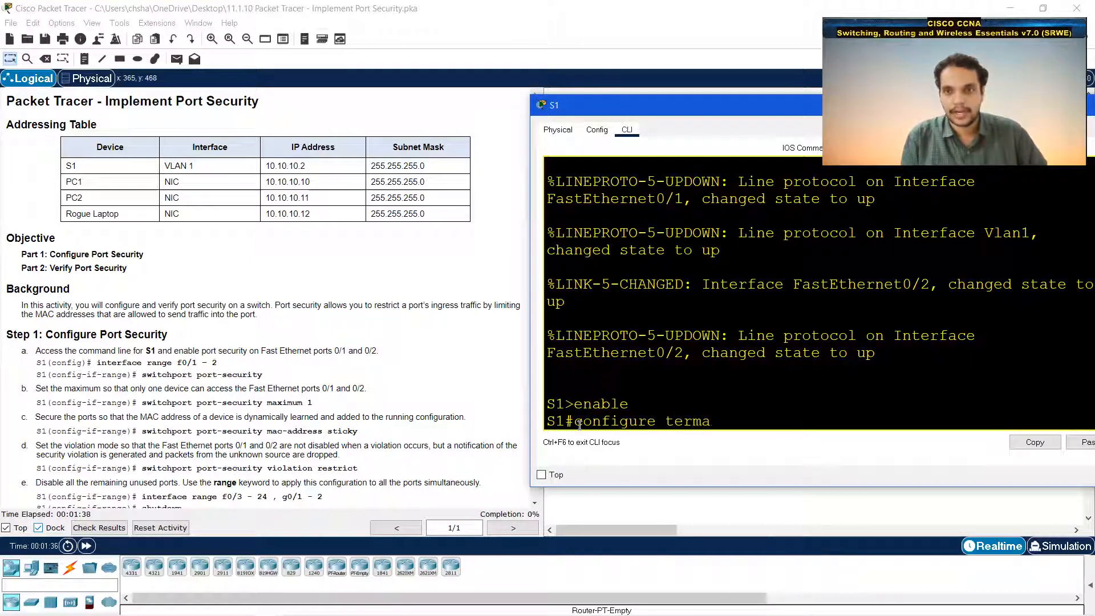
key("BackSpace")
type("inal")
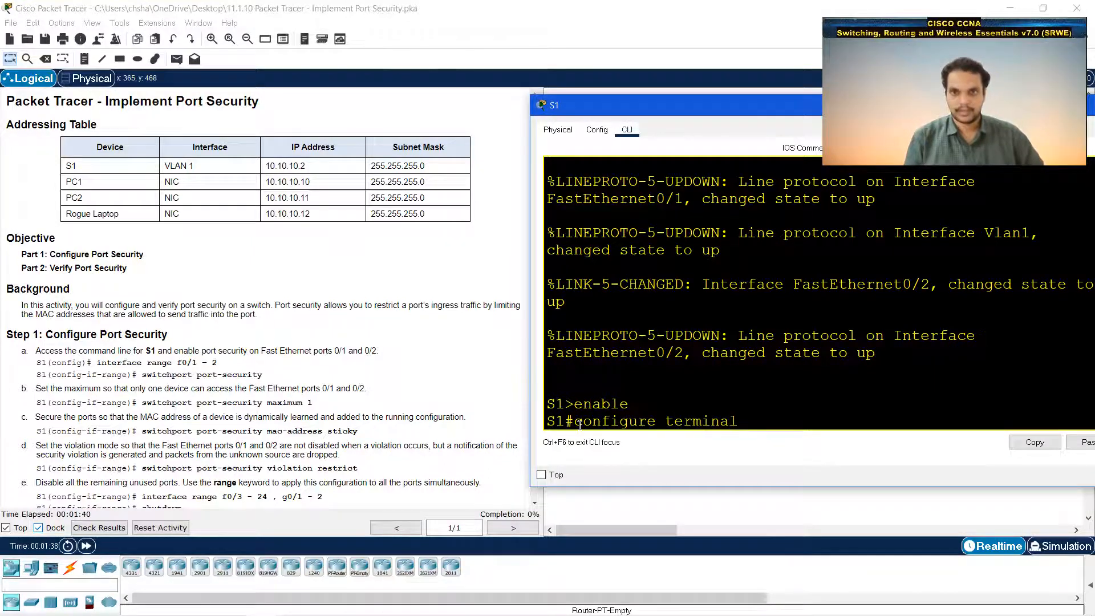
key("Return")
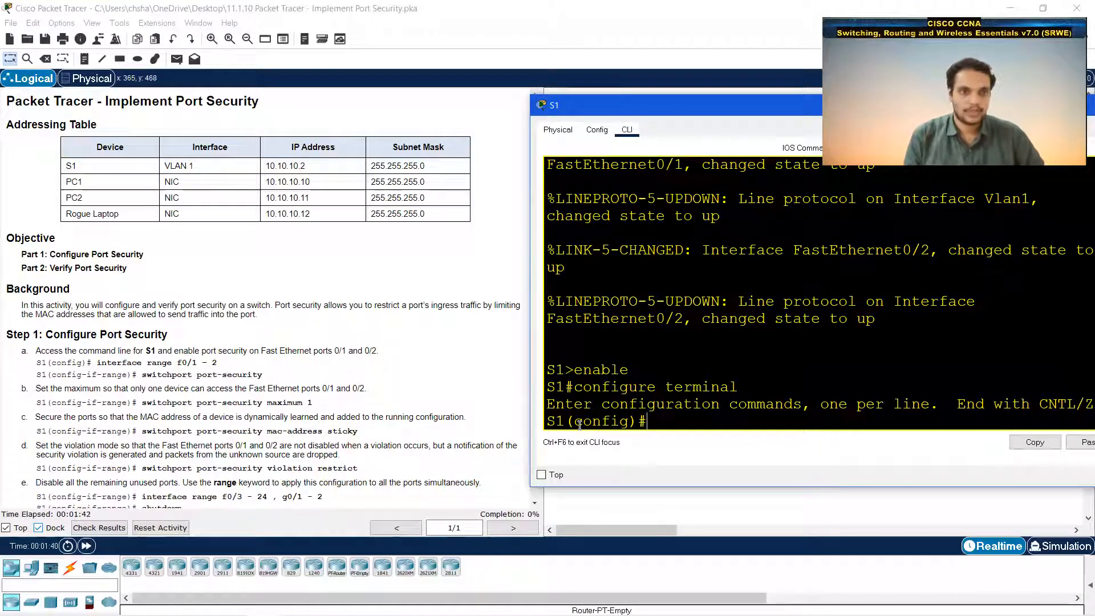
Select interface range f0/1-2 on S1 and enable port security with switchport port-security.
type("int range f0/1-2")
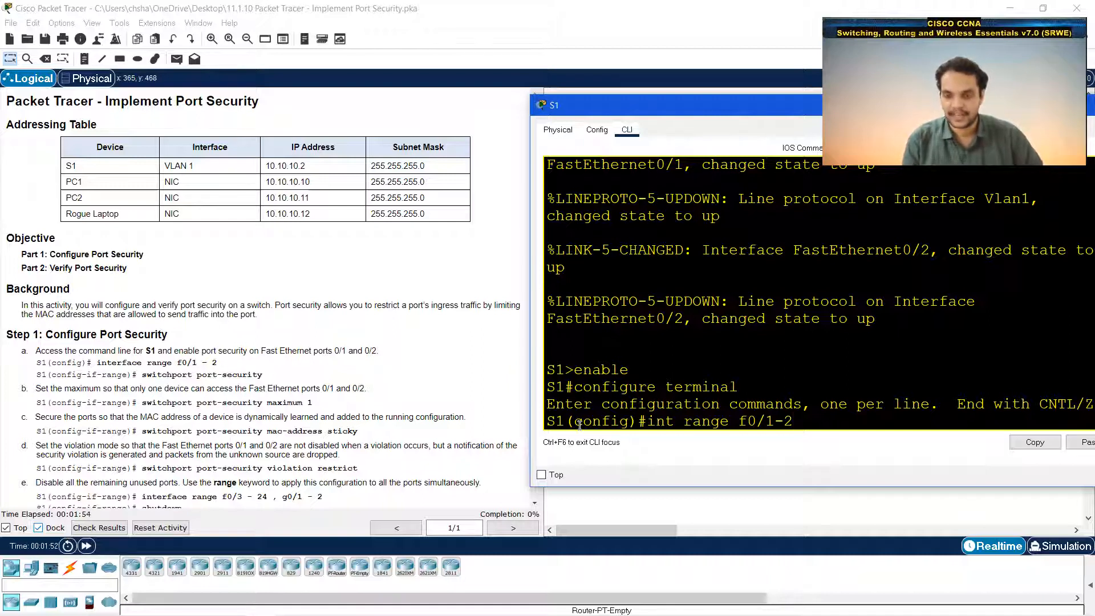
key("Return")
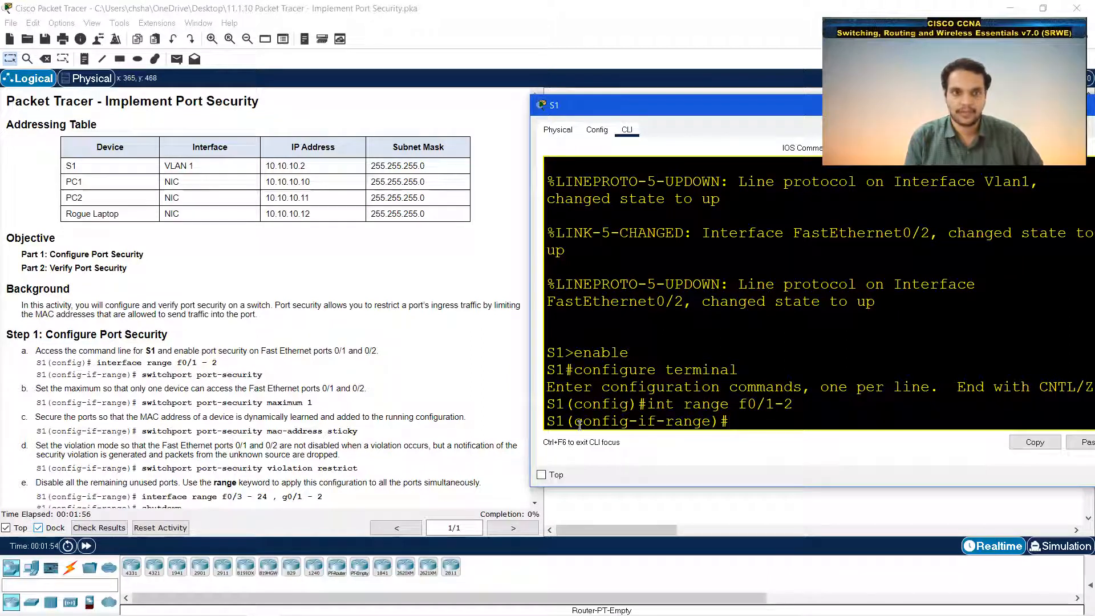
type("s")
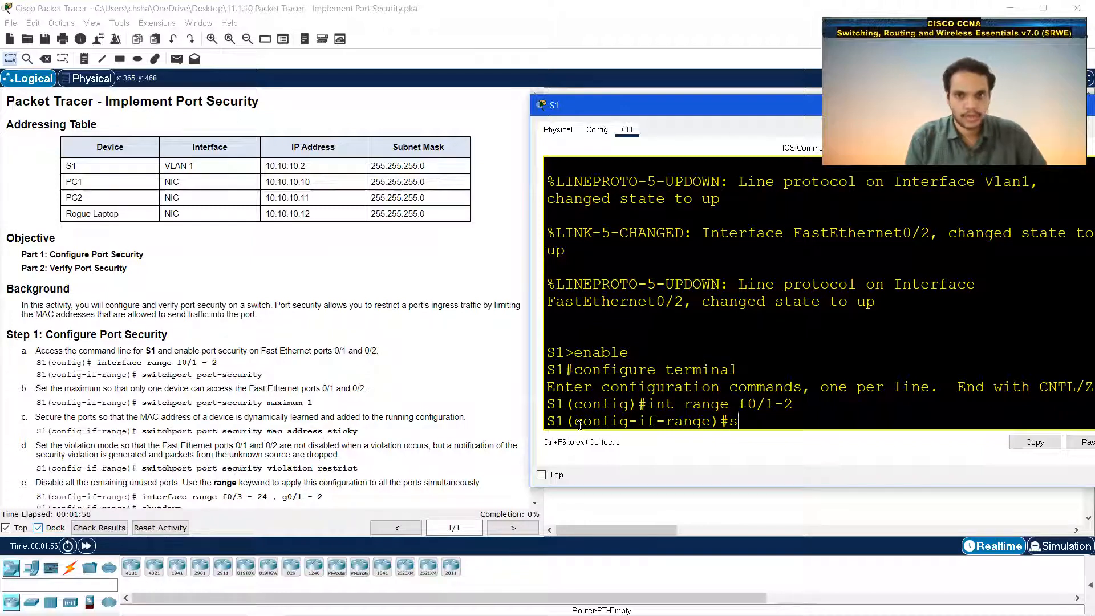
type("witchport port-security")
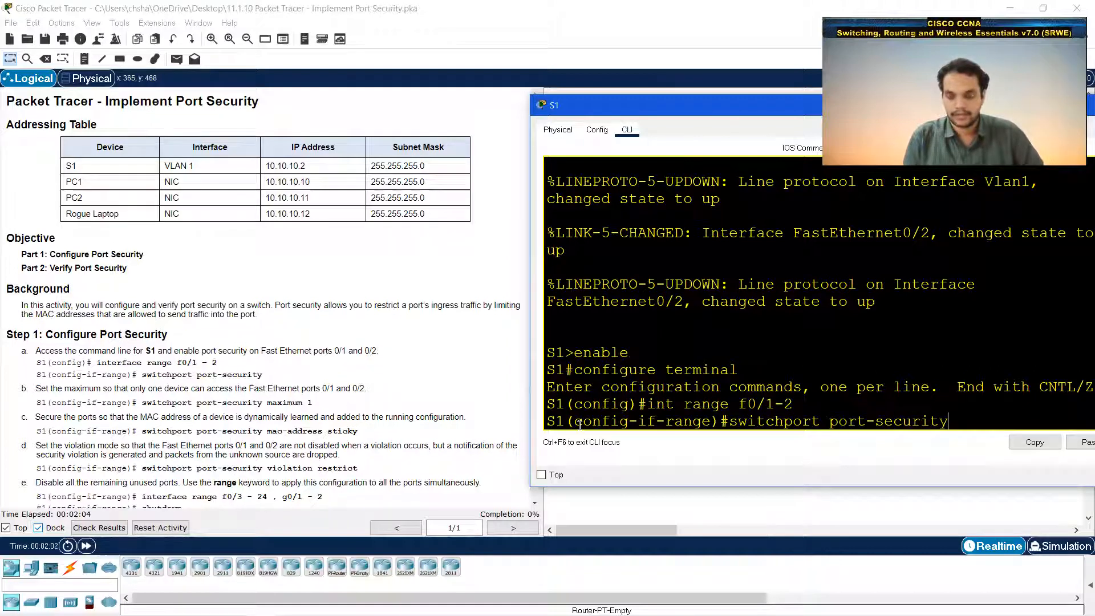
key("Return")
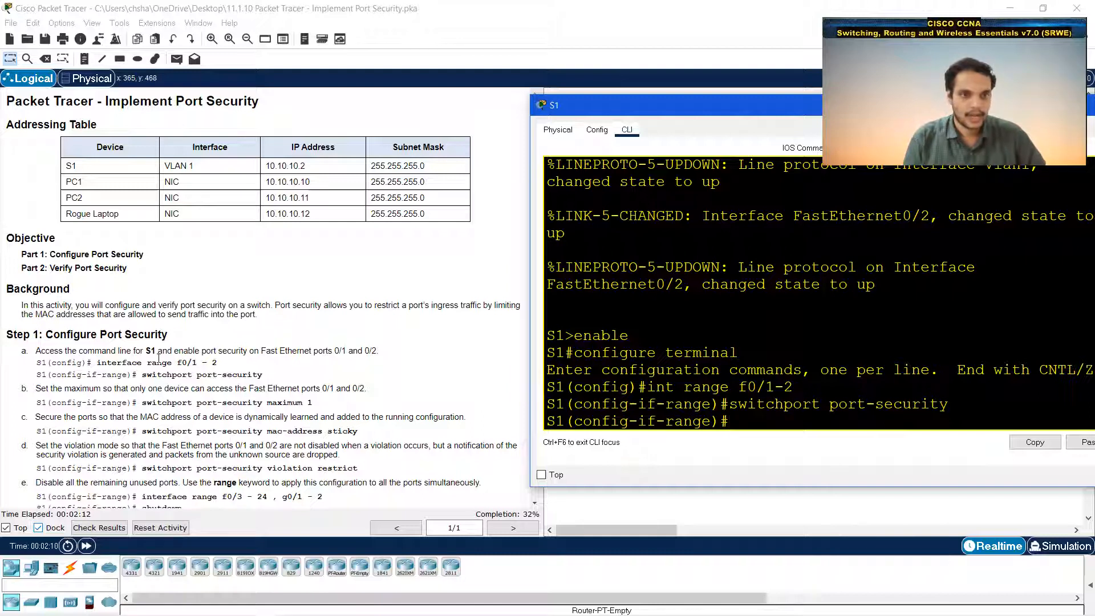
Try to limit the selected S1 ports to one device with swichport port-security maximum 1.
scroll(159, 358, "down", 1)
left_click_drag(46, 354, 313, 354)
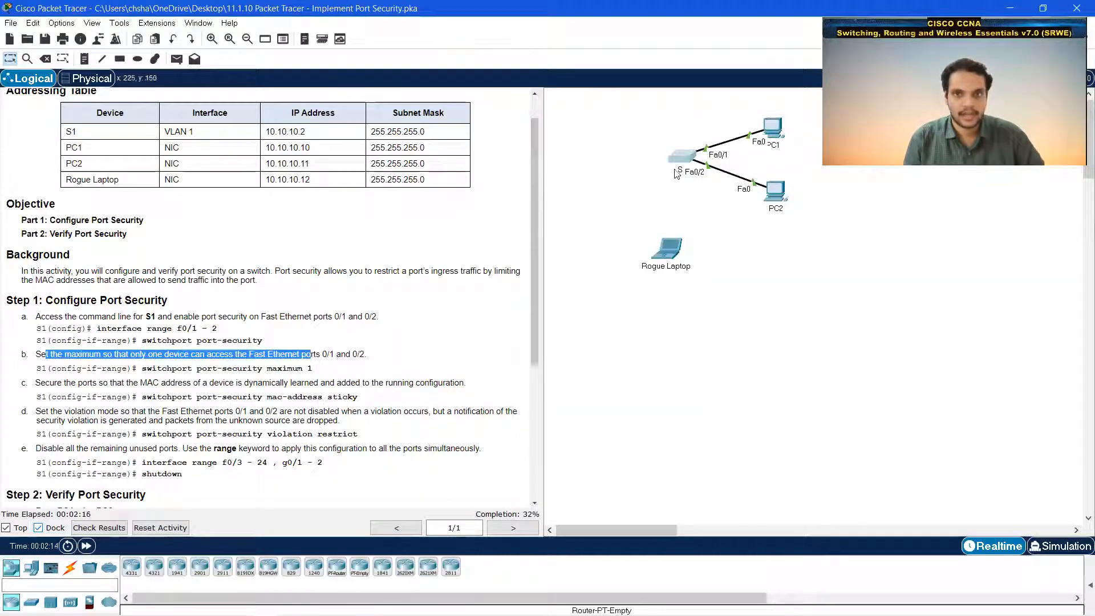
left_click(691, 155)
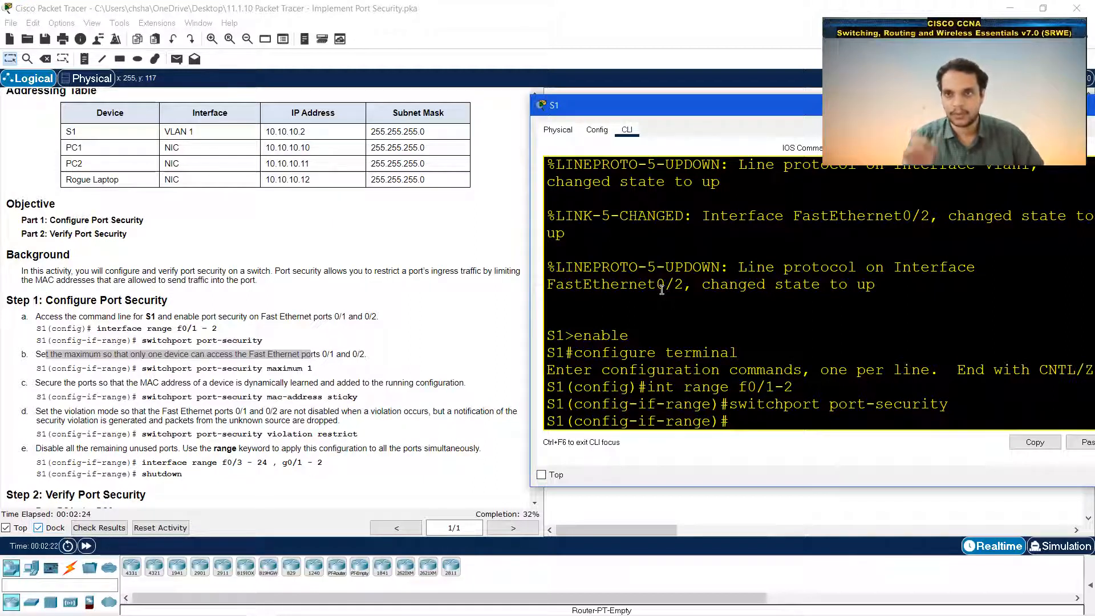
type("swichport port-security")
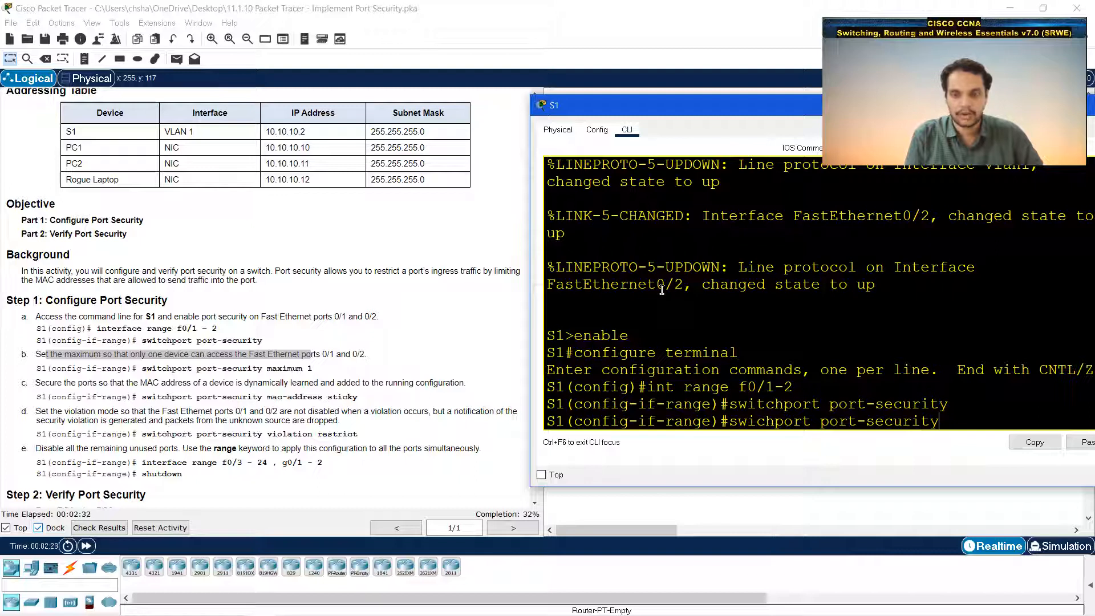
type(" ma")
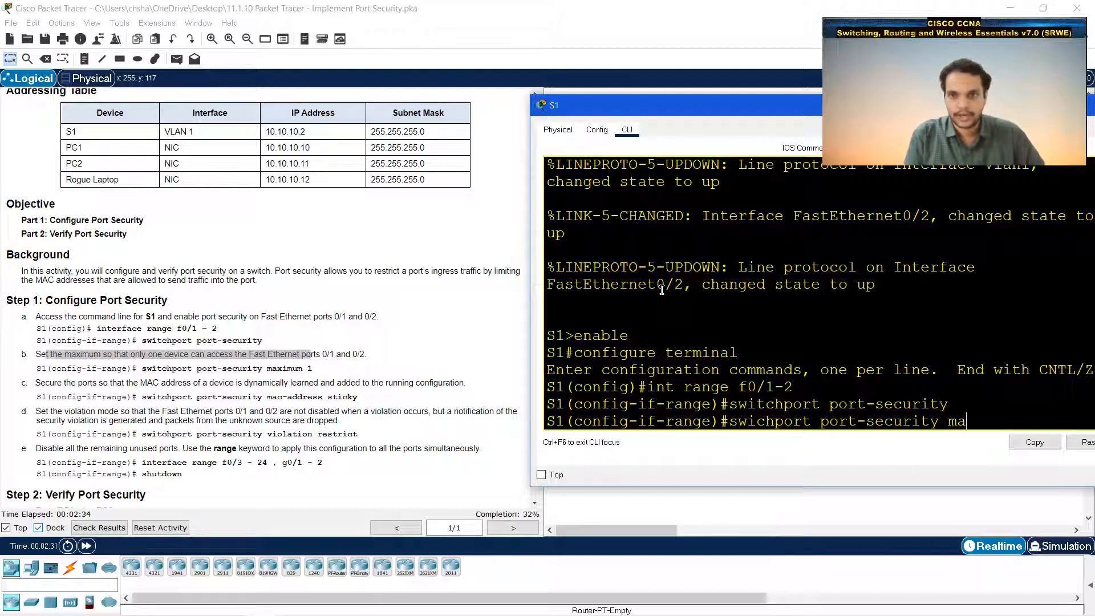
type("ximum 1")
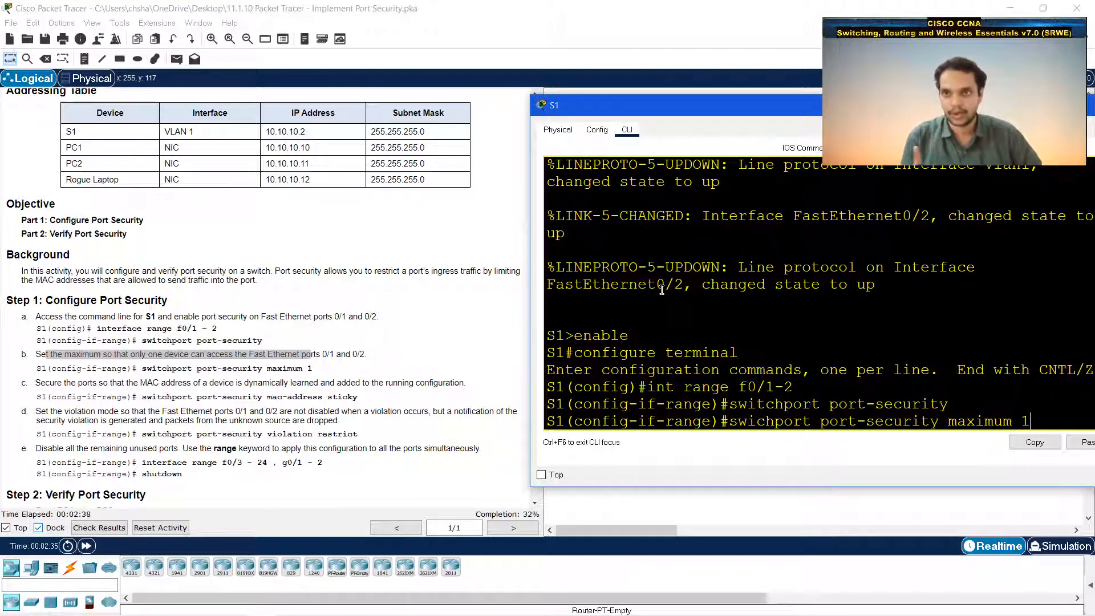
key("Return")
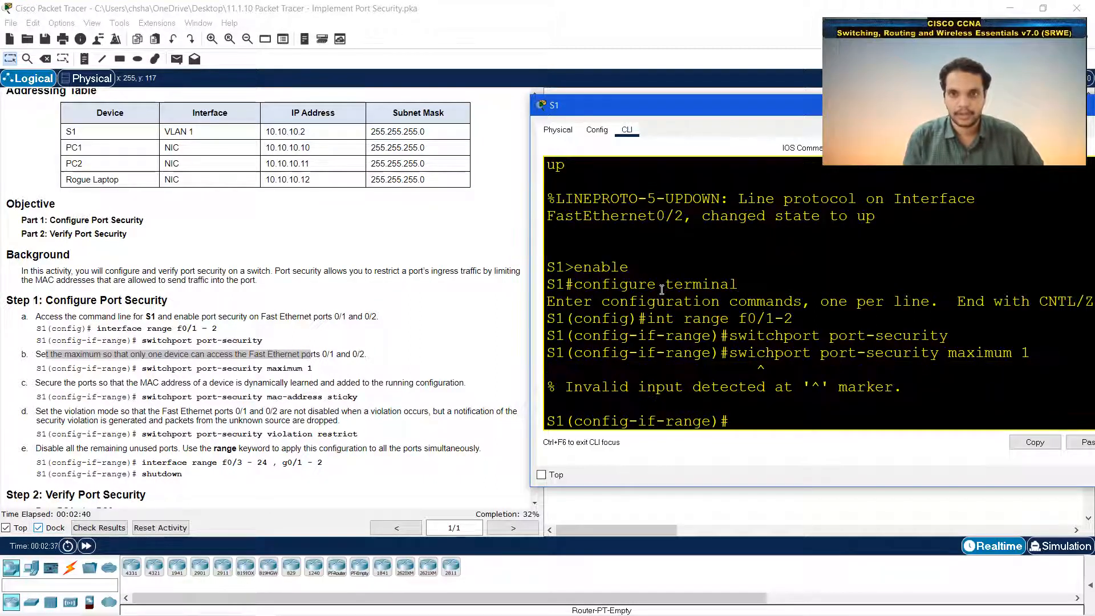
Limit ports f0/1-2 to one device each with switchport port-security maximum 1.
type("swti")
key("BackSpace")
key("BackSpace")
type("itchport")
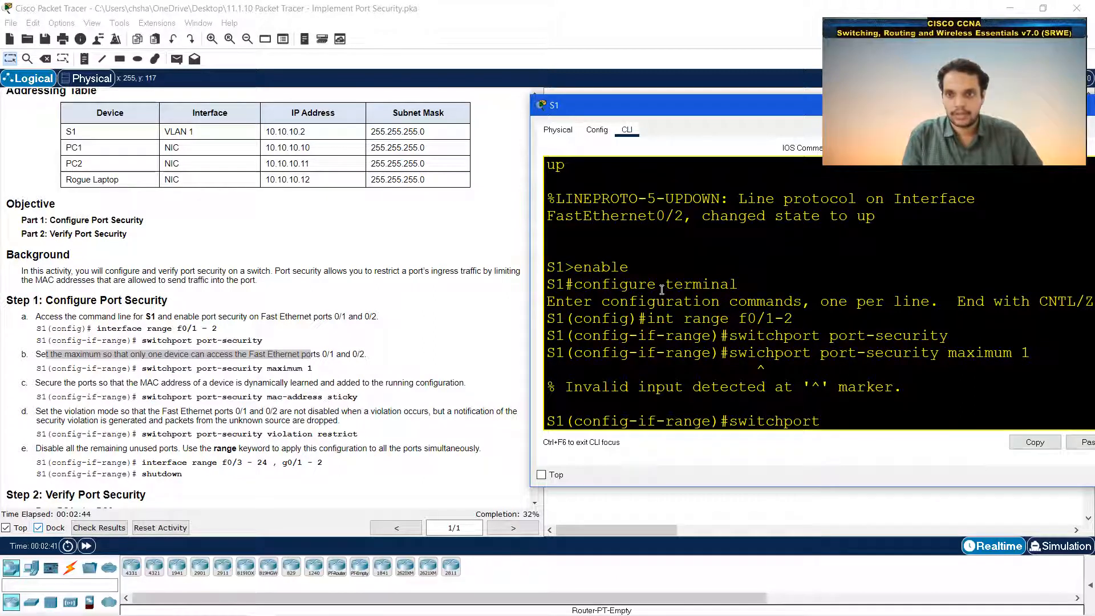
type(" port-se")
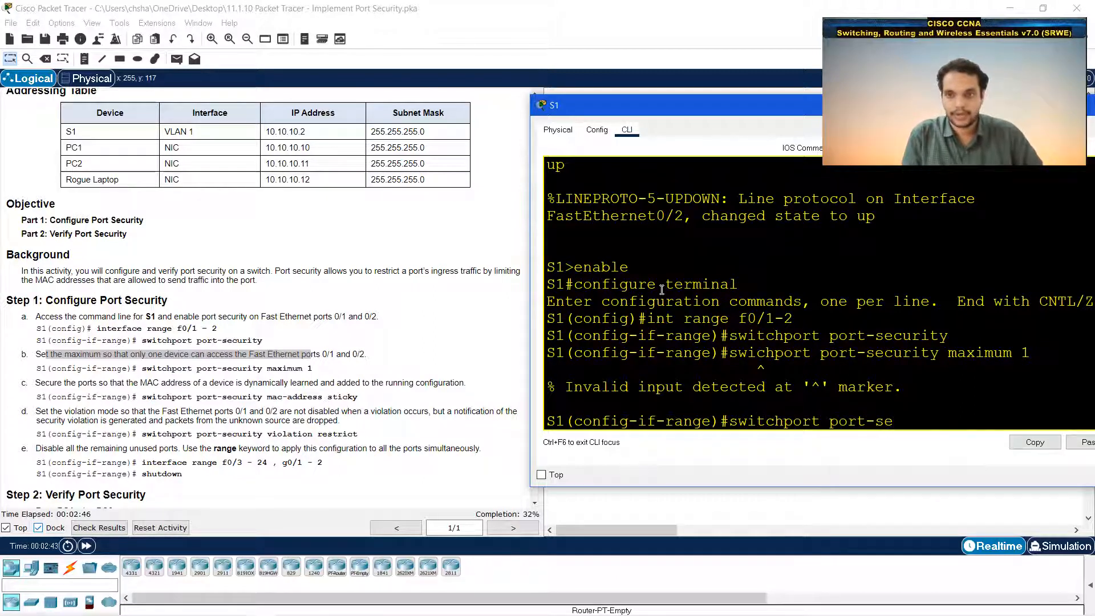
type("curity ma")
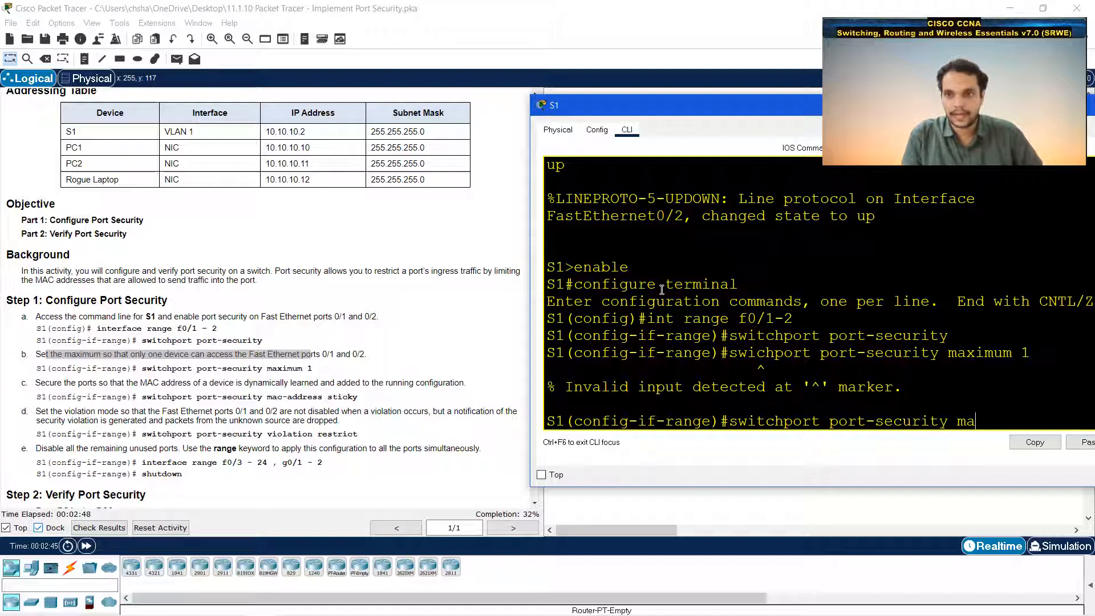
type("ximum")
type(" 1")
key("Return")
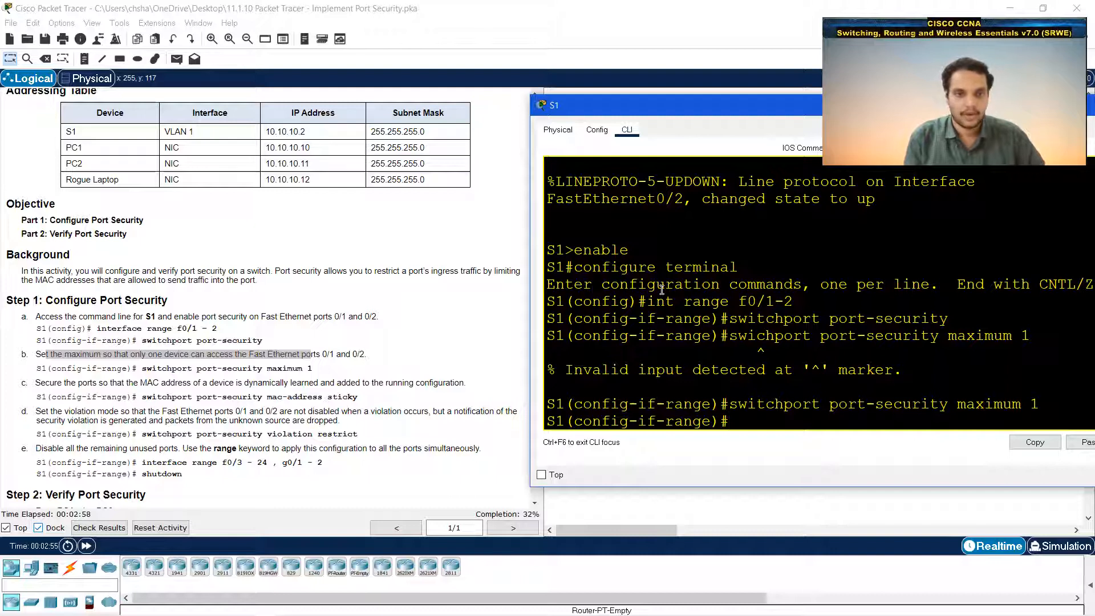
Keep the S1 window on top of other windows and highlight "sticky" in instruction c.
left_click(541, 475)
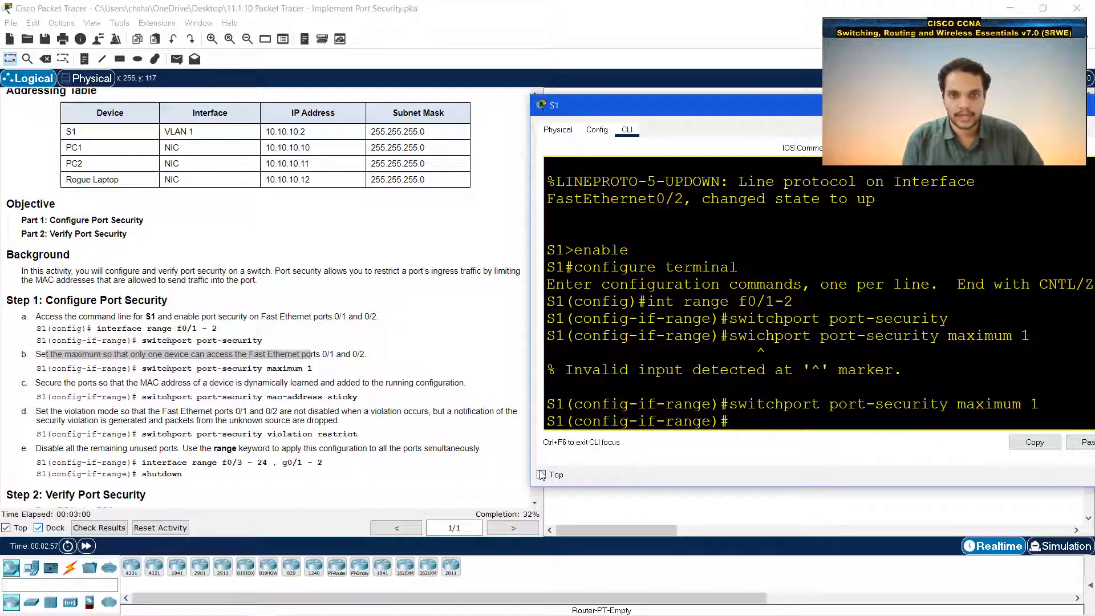
left_click_drag(323, 397, 357, 396)
left_click(746, 421)
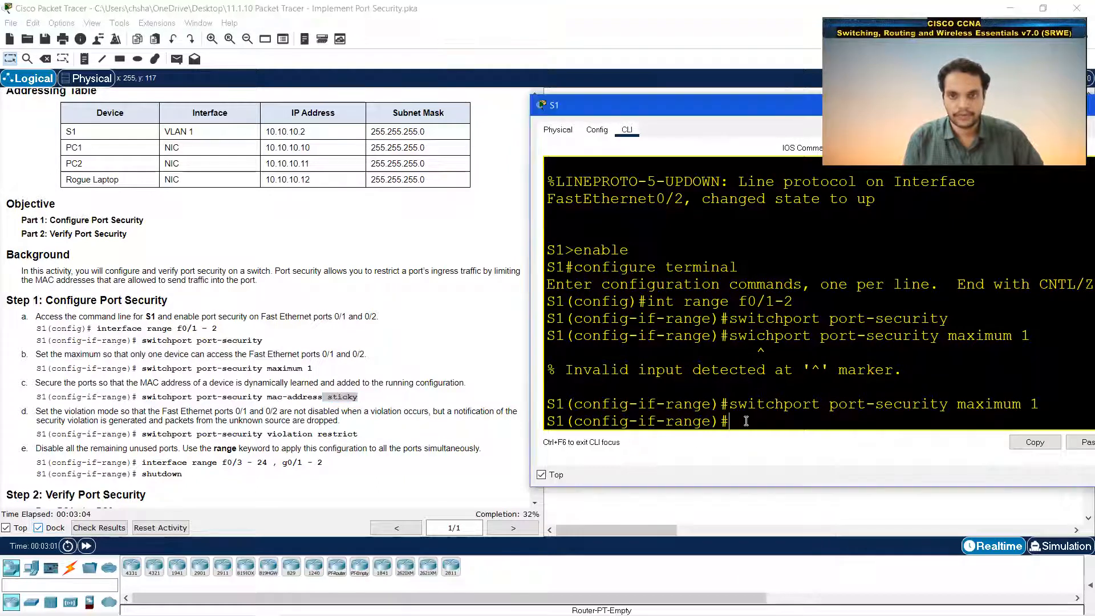
Make ports f0/1-2 learn MAC addresses dynamically with switchport port-security mac-address sticky.
type("switch")
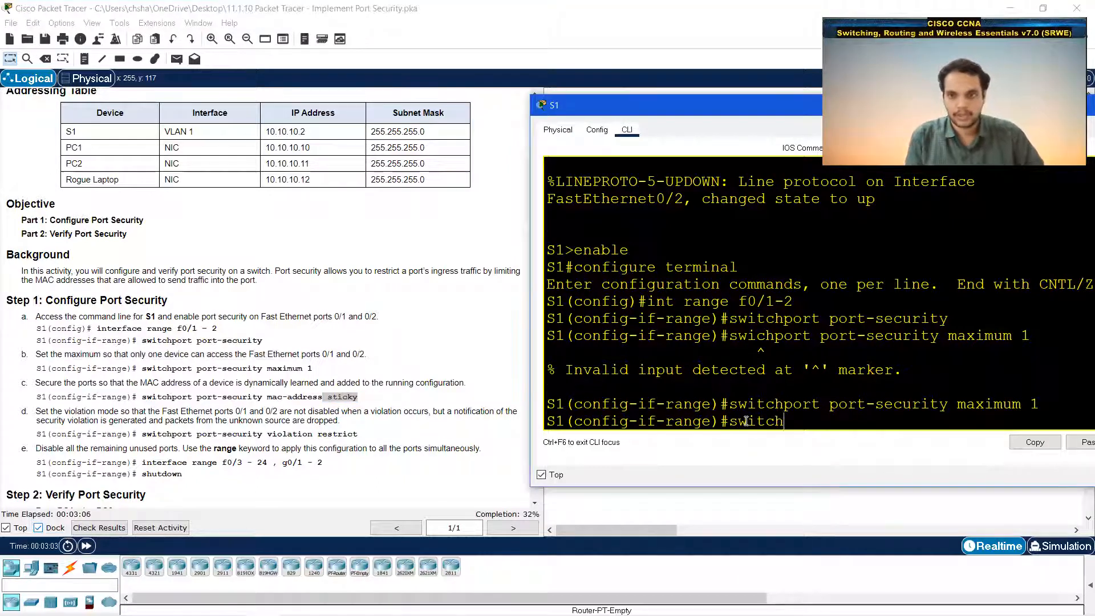
type("port po")
key("Tab")
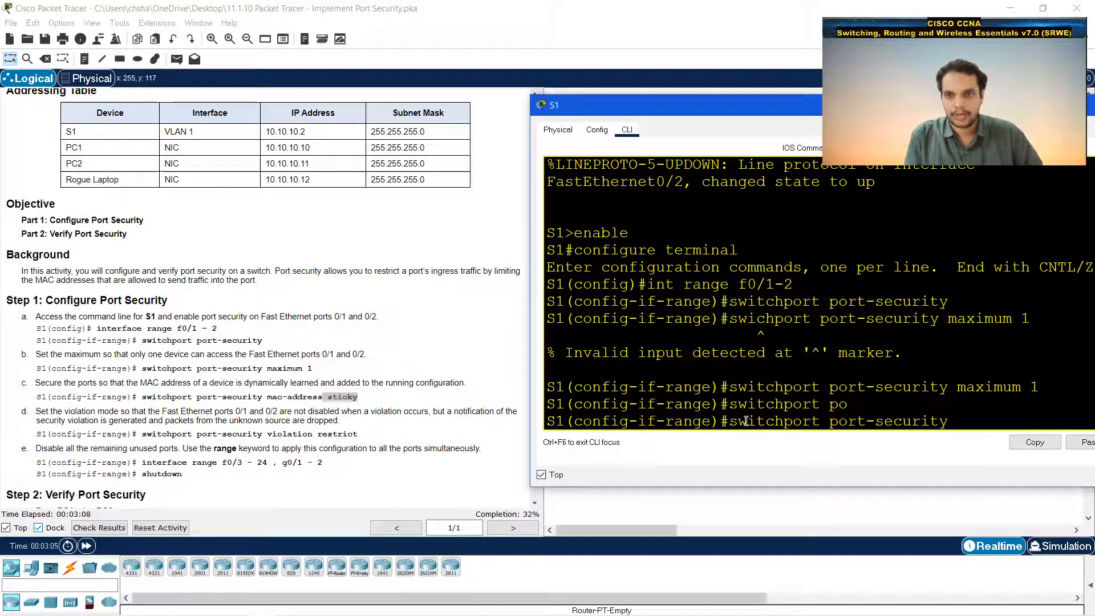
type("mac")
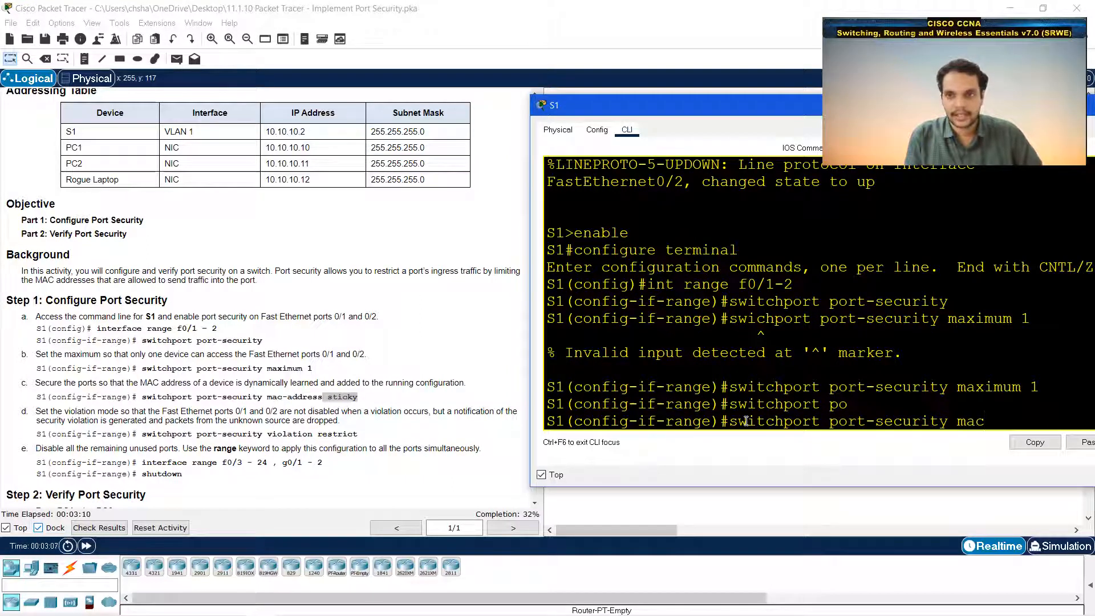
key("Tab")
type("sticky")
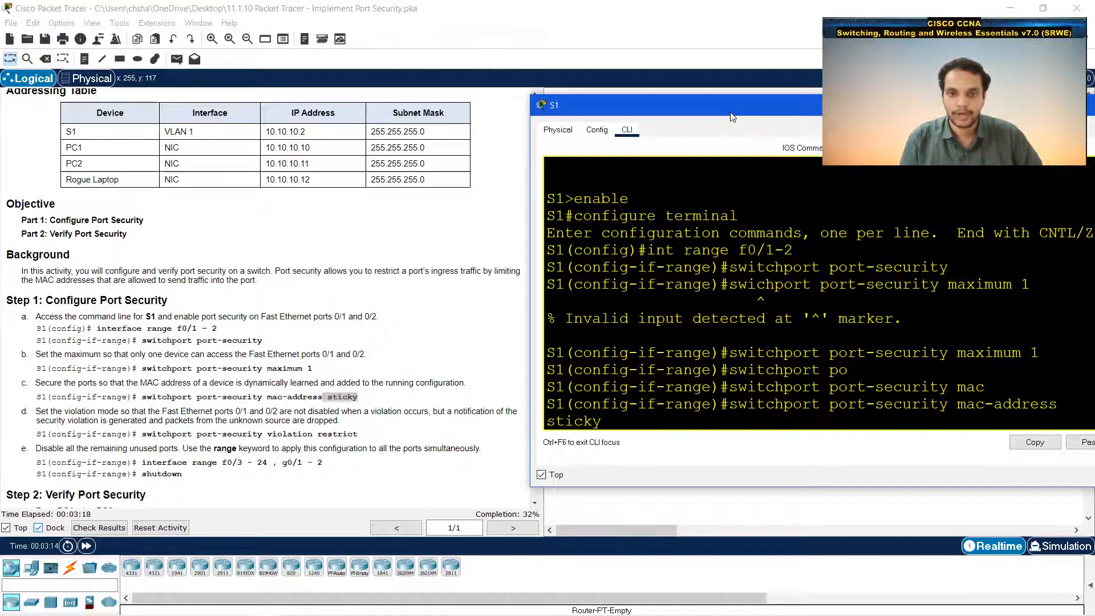
left_click_drag(732, 116, 722, 165)
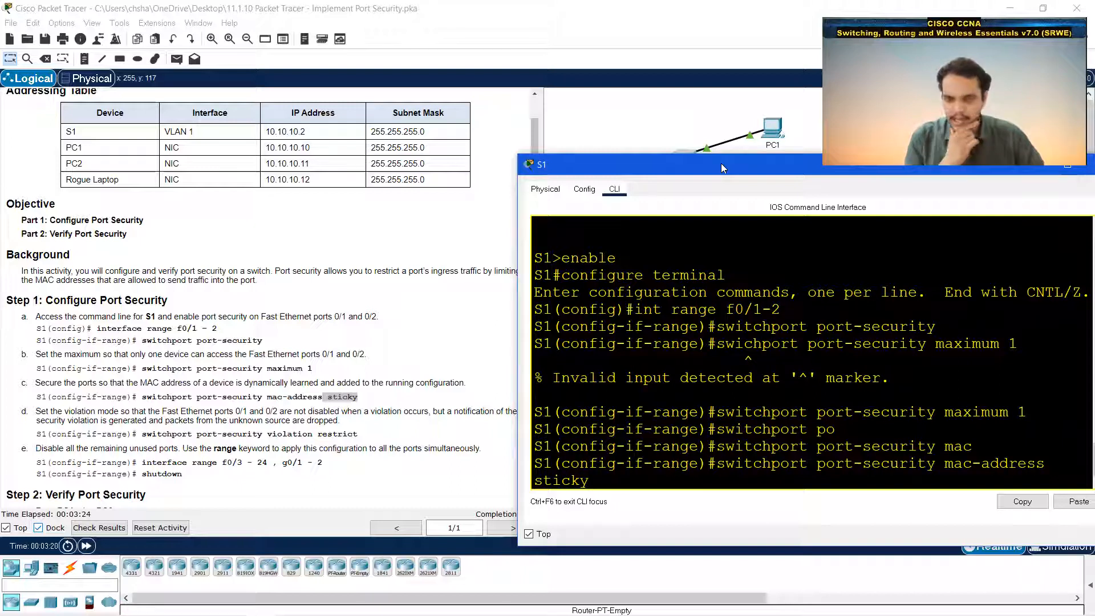
key("Return")
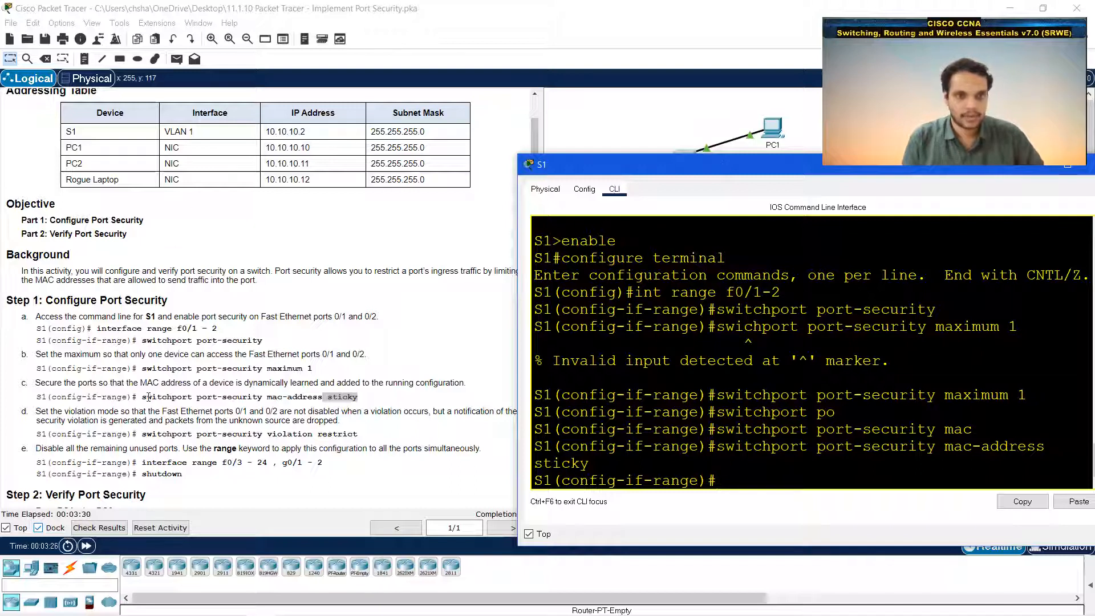
Highlight instruction d and set the violation mode on ports f0/1-2 with switchport port-security violation restrict.
left_click_drag(138, 417, 461, 427)
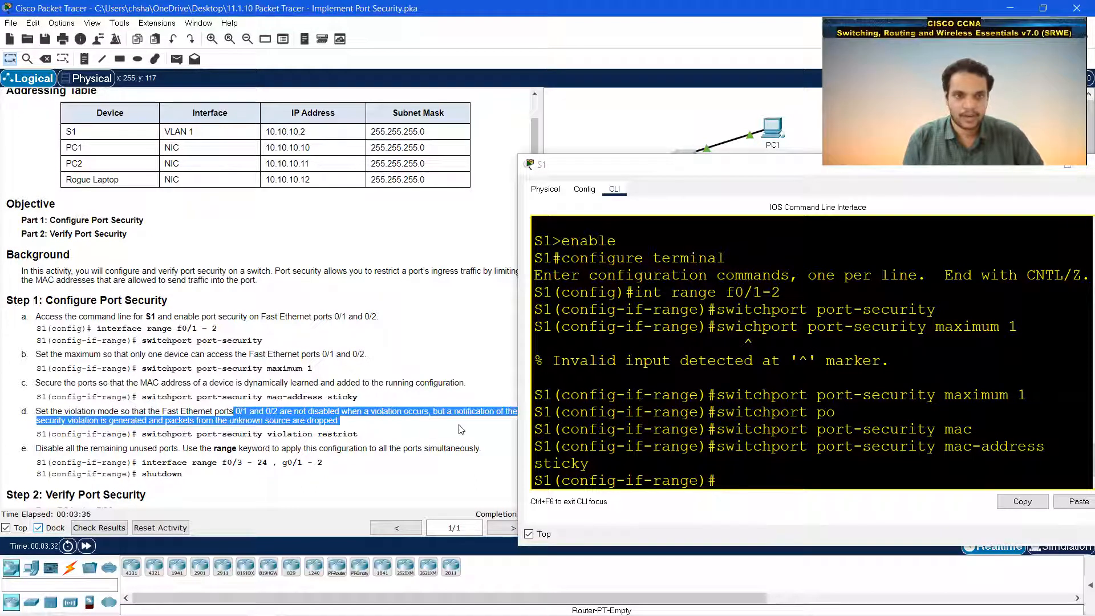
left_click(584, 166)
left_click_drag(584, 165, 587, 160)
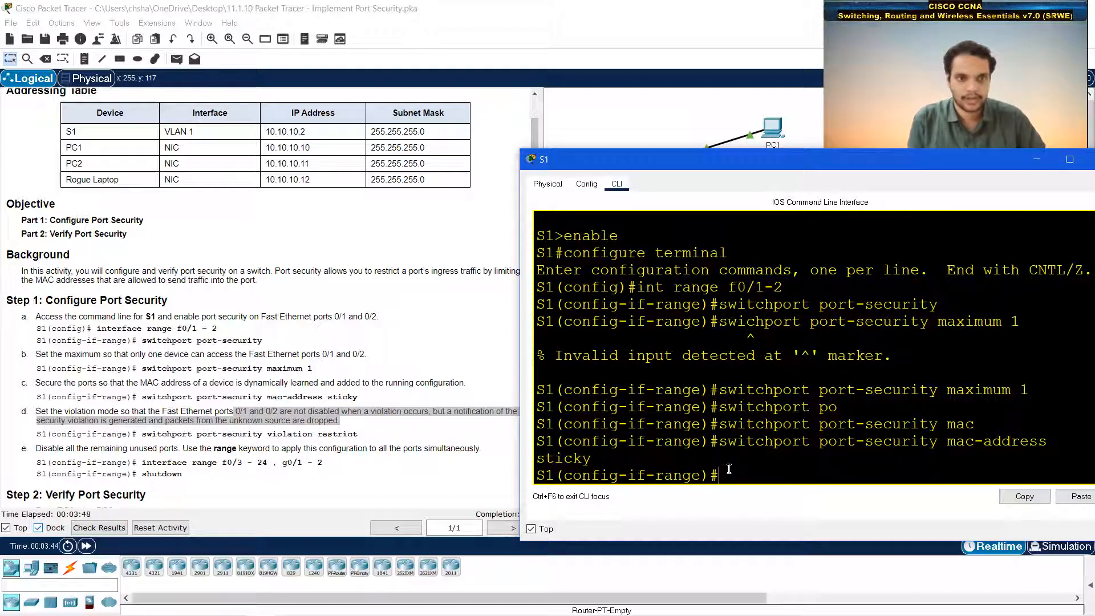
type("swt")
key("BackSpace")
type("i")
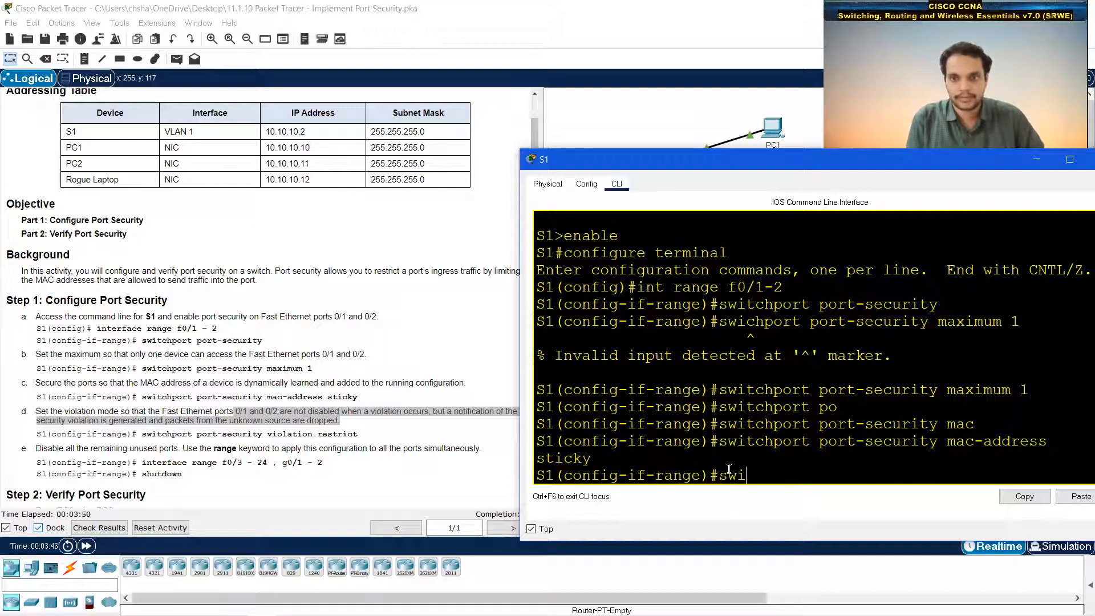
type("tchport p")
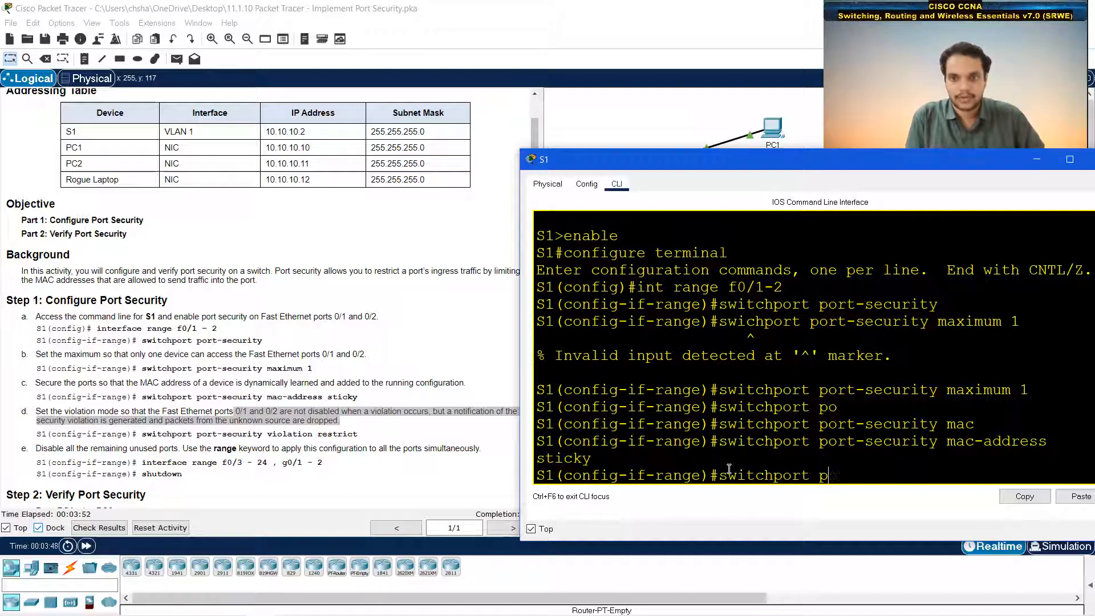
type("ort-secu")
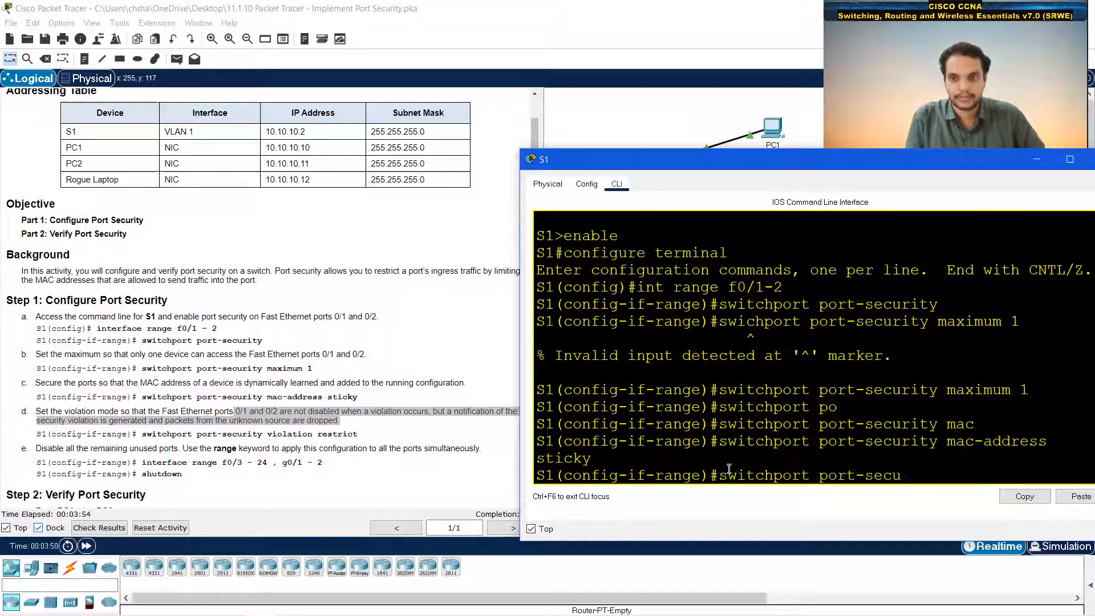
type("rity vio")
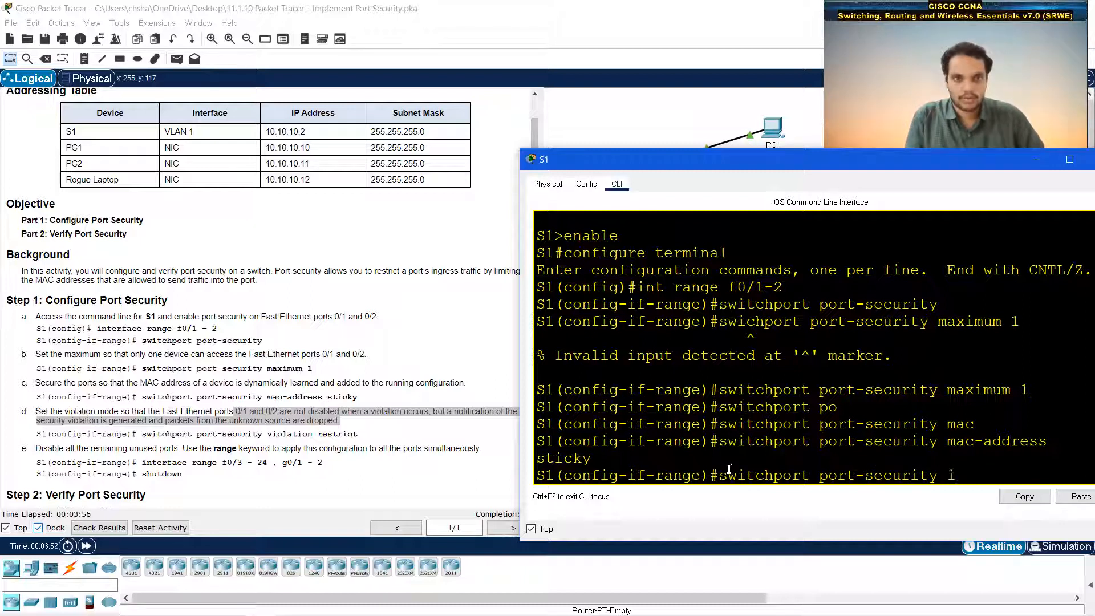
type("lation restric")
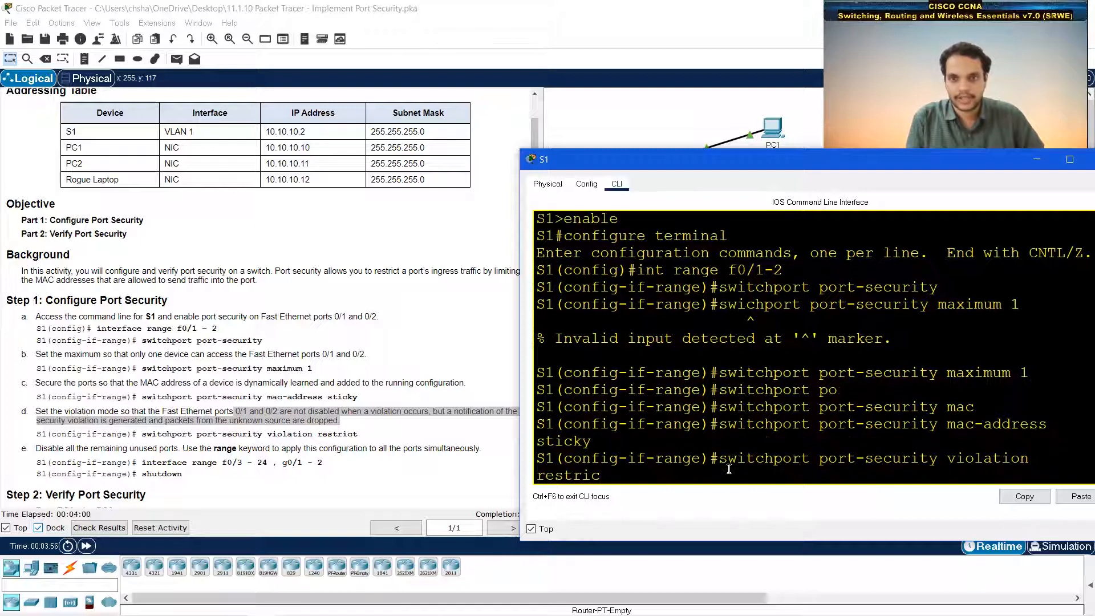
type("t")
key("Return")
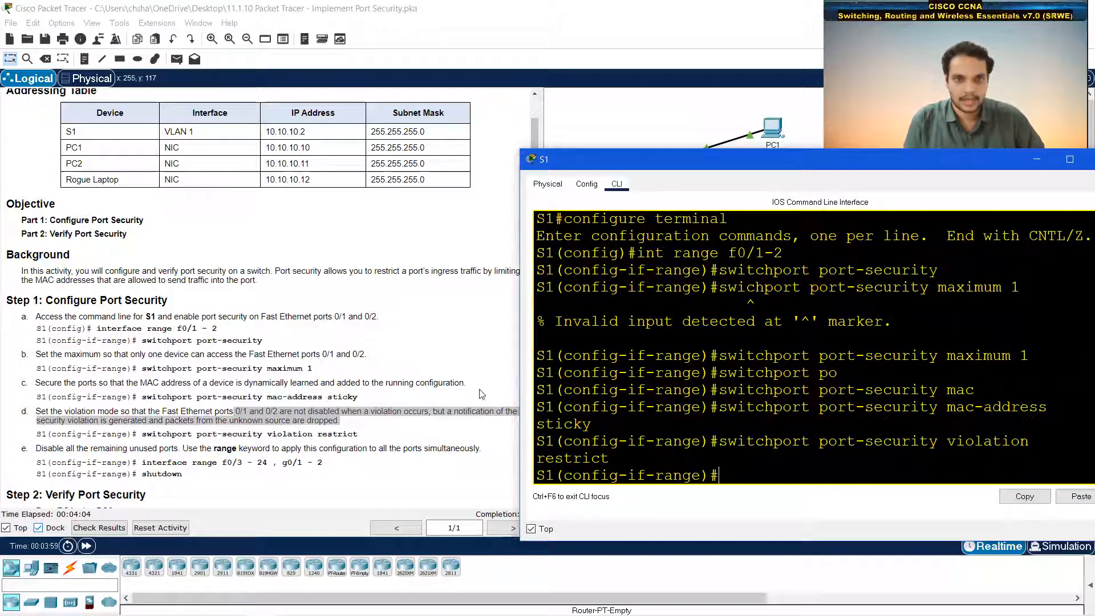
Widen the S1 window so full commands fit on one line and move it clear of the switch in the topology.
scroll(106, 458, "down", 1)
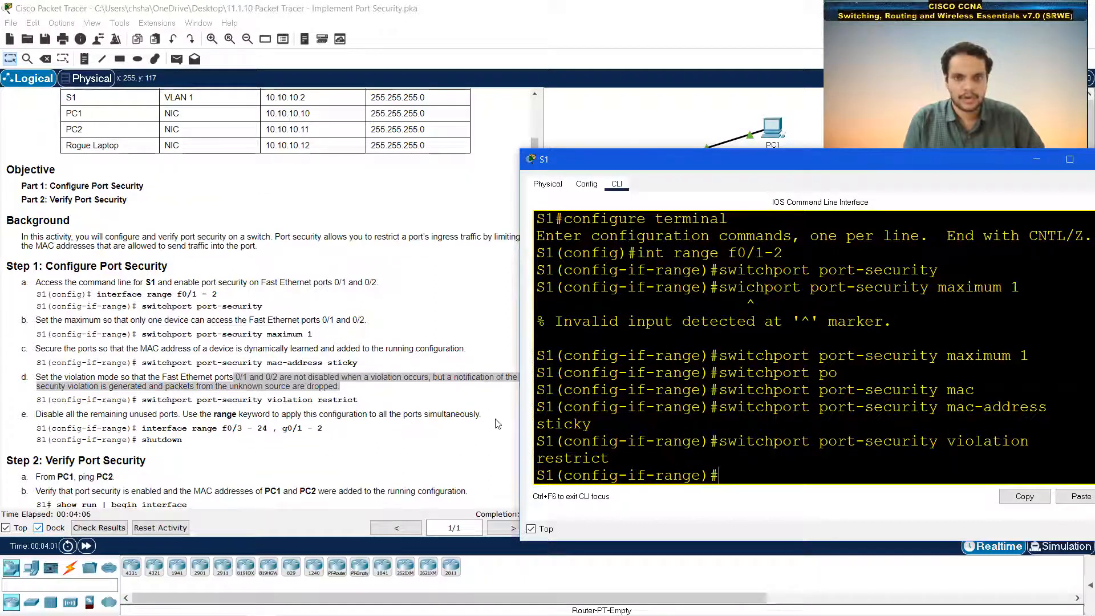
left_click_drag(521, 423, 501, 415)
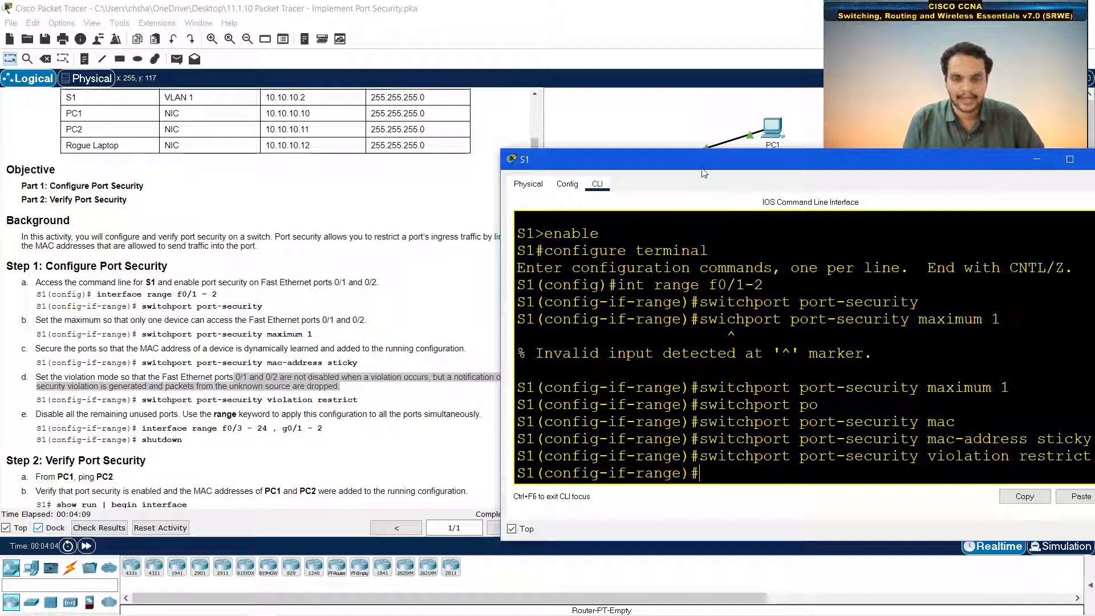
left_click_drag(703, 169, 691, 175)
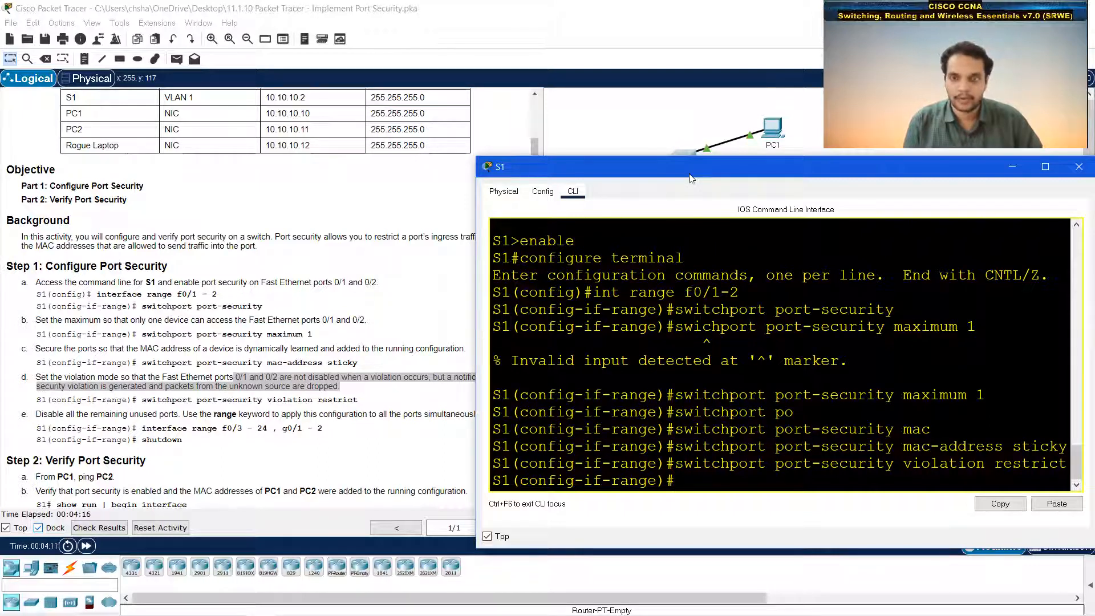
left_click_drag(690, 174, 701, 187)
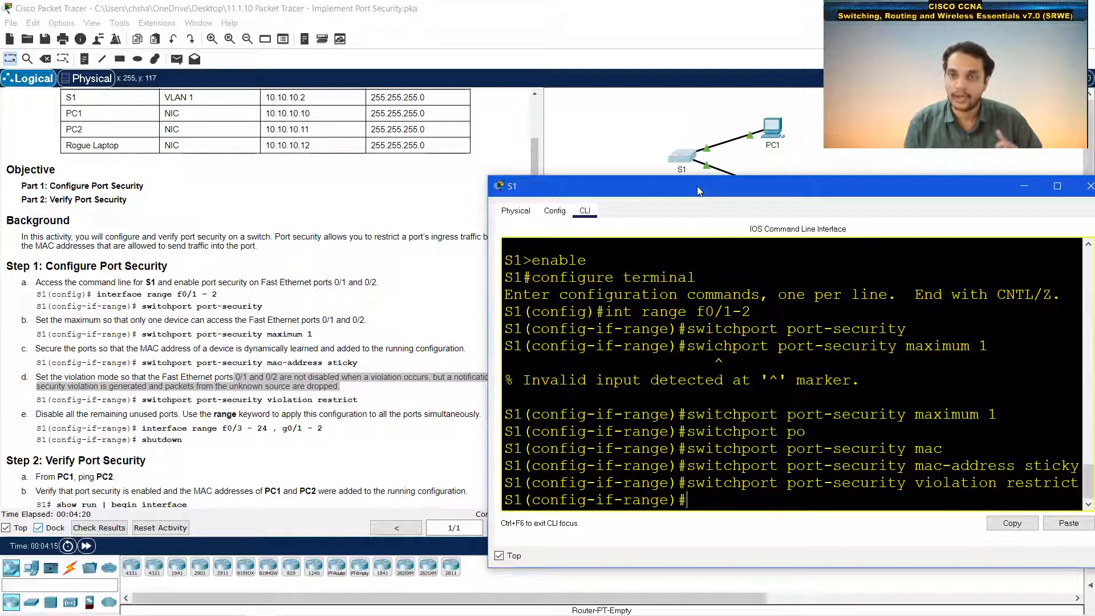
Minimize the S1 window and inspect the port status summary of switch S1 in the topology.
left_click(682, 156)
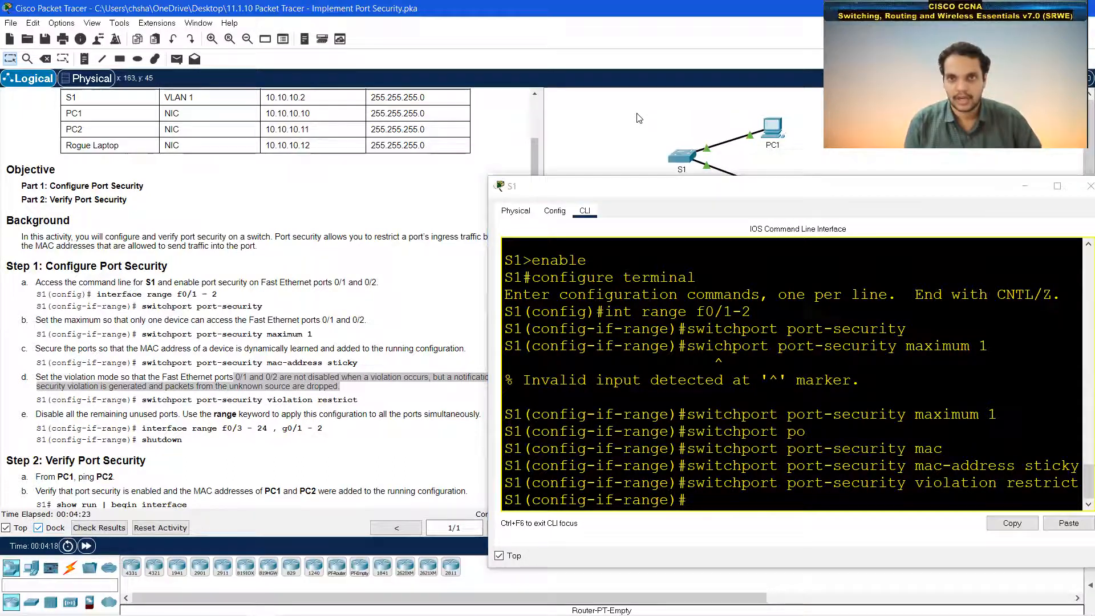
left_click(1022, 188)
mouse_move(679, 165)
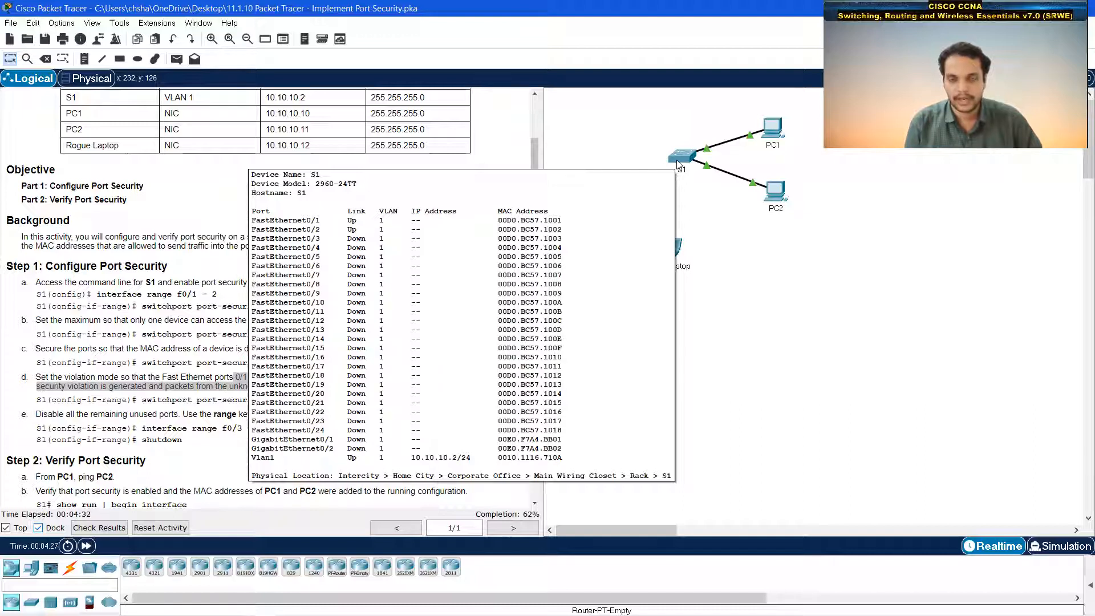
Shut down S1's unused ports with int range f0/3-24, g0/1-2 and shutdown, and minimize the S1 window.
left_click(687, 161)
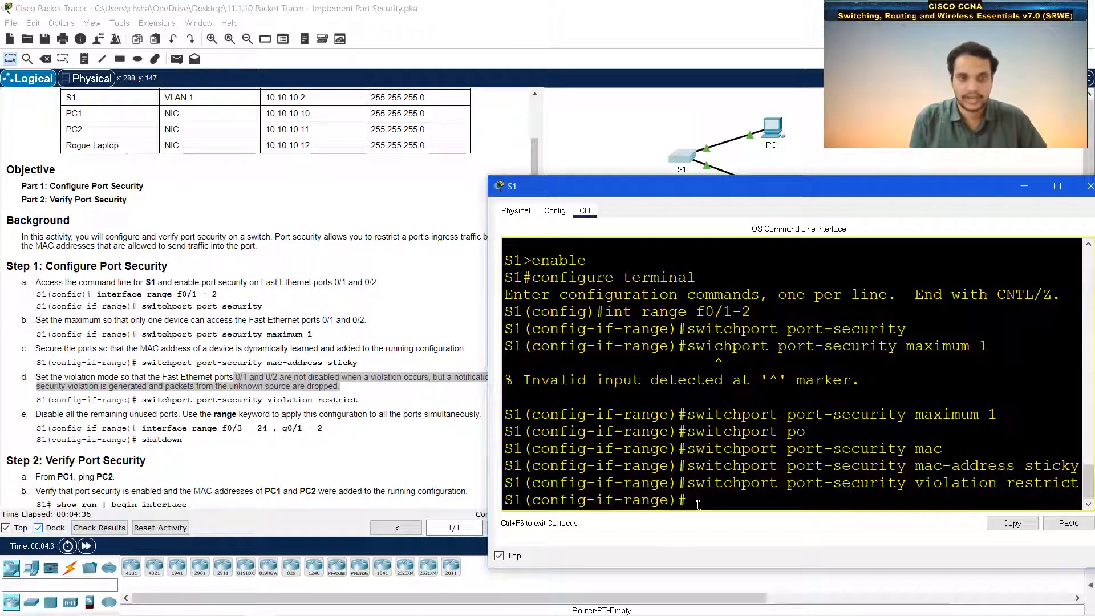
type("int range")
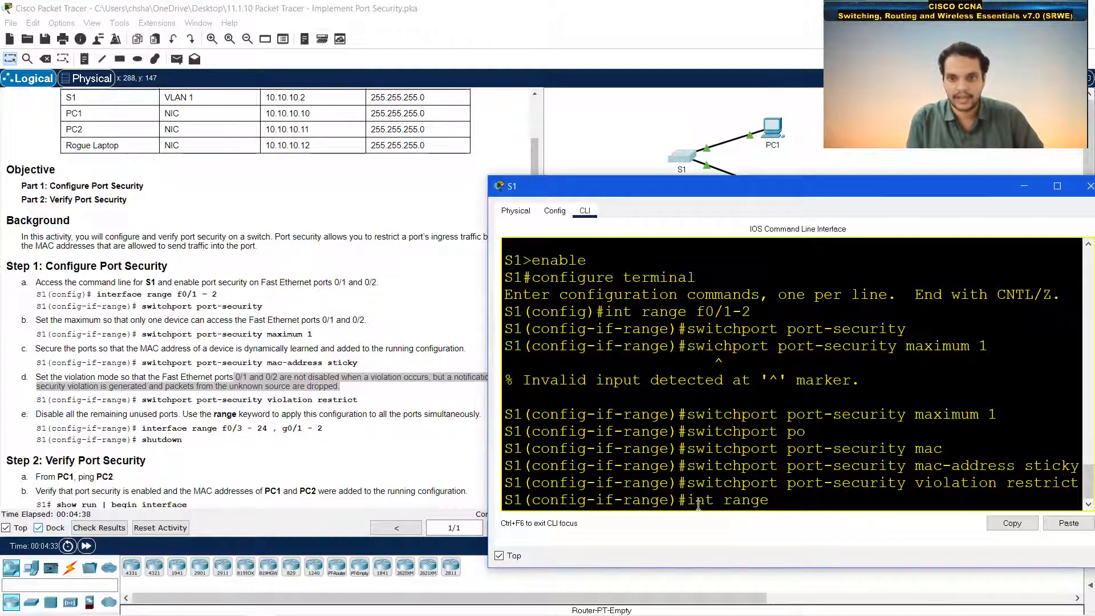
type(" f0/")
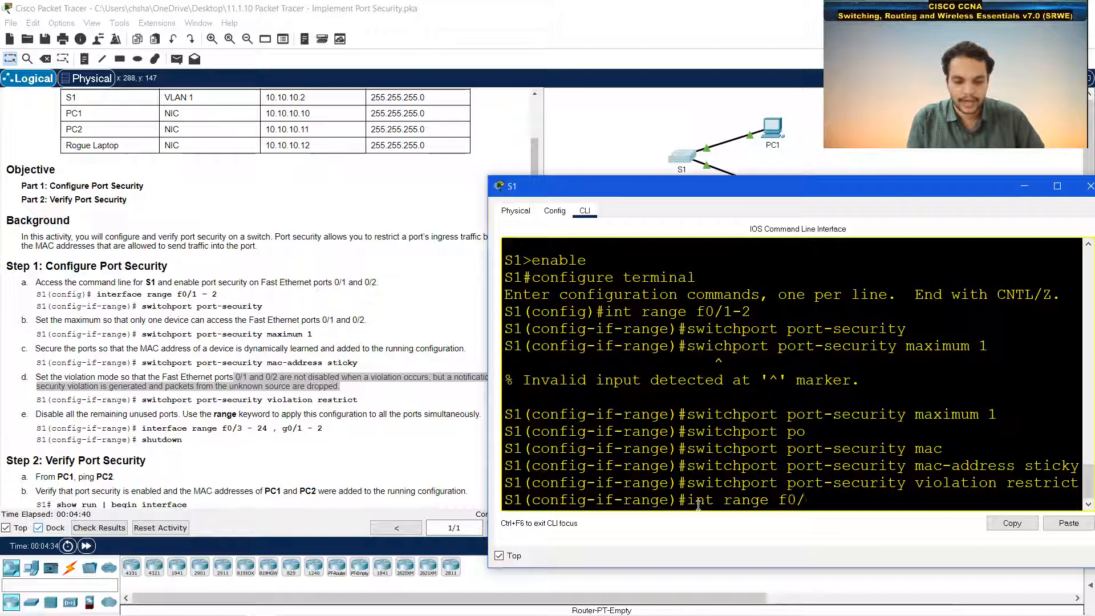
type("3-24")
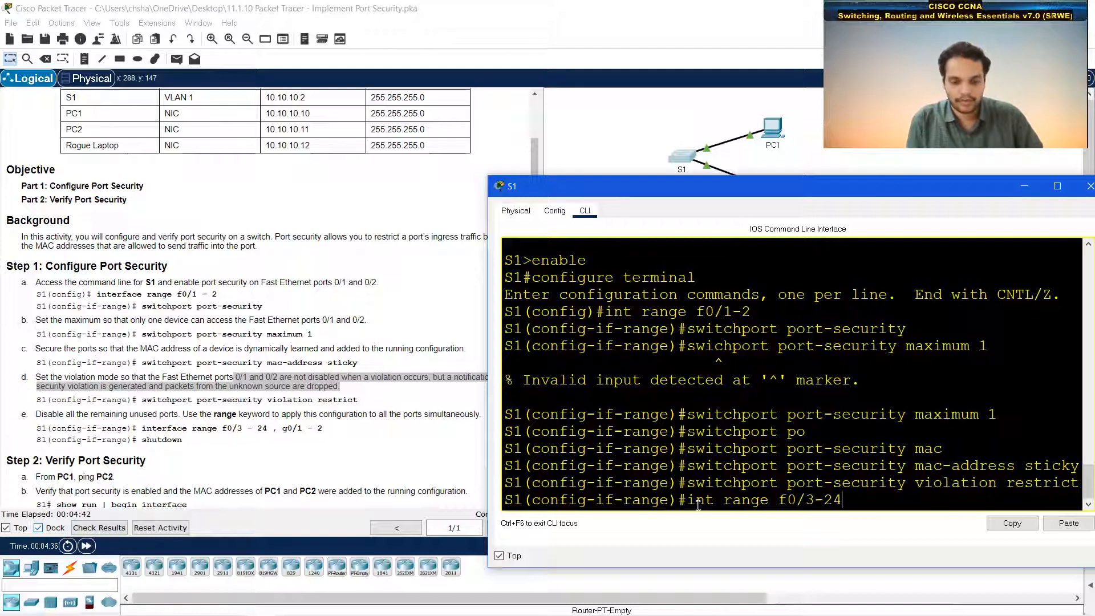
type(", g0")
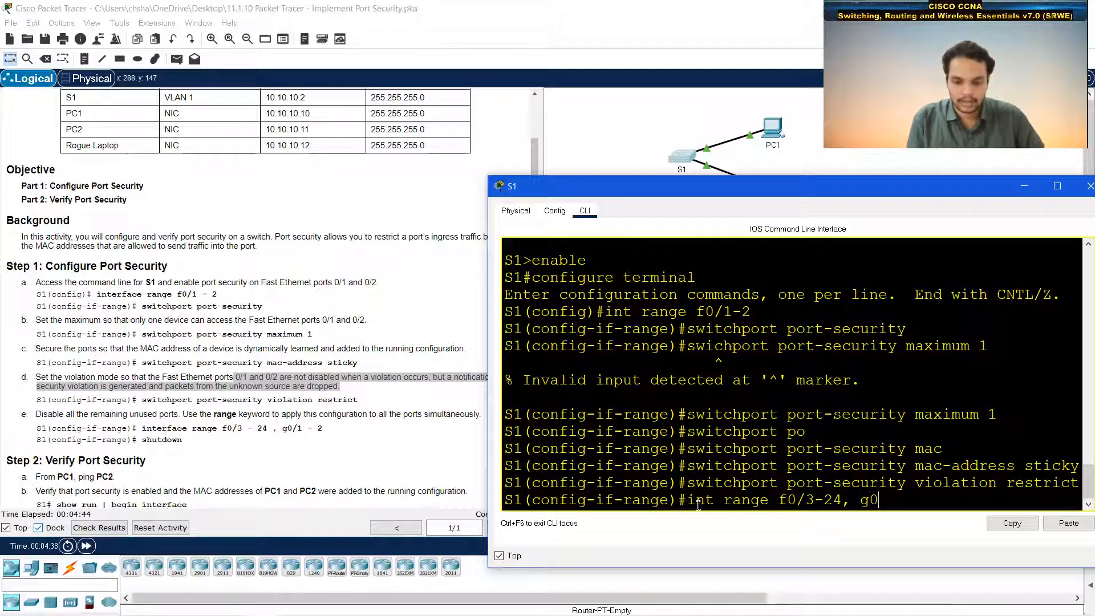
type("/1-2")
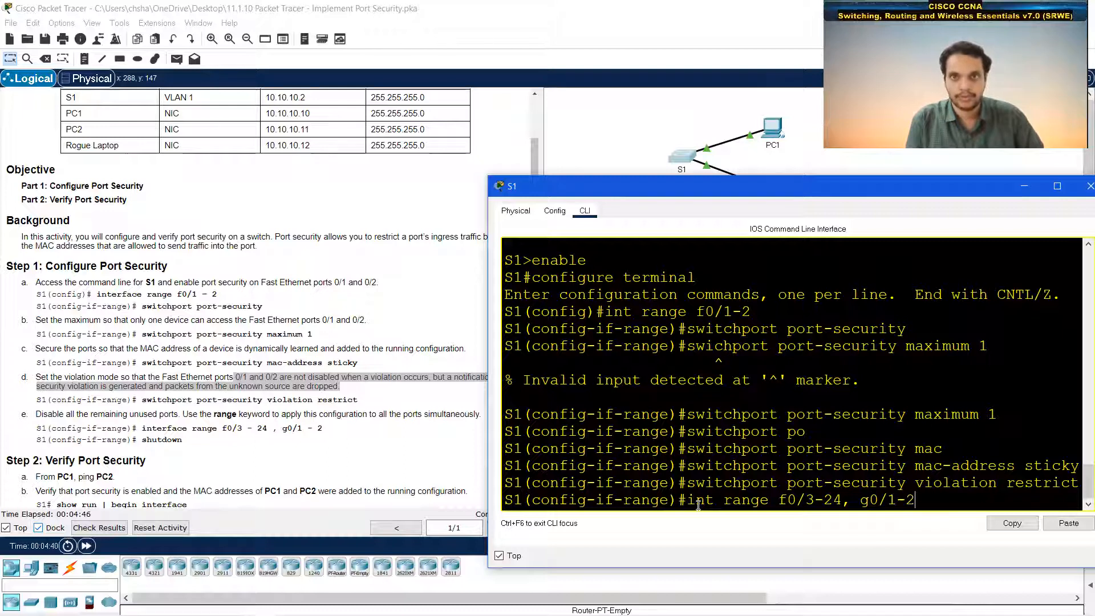
key("Return")
type("shutdown")
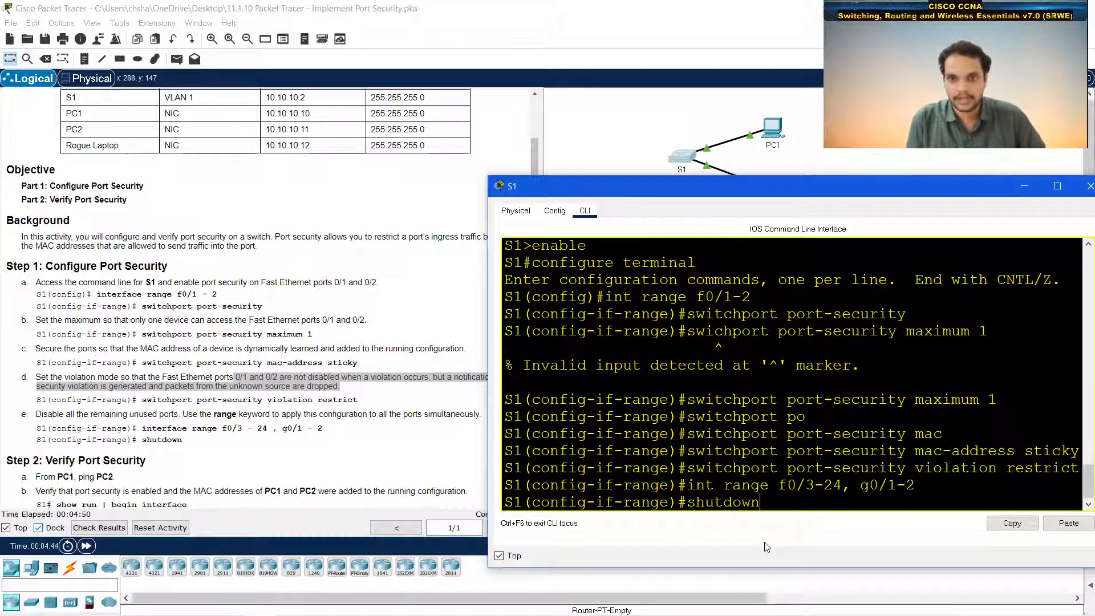
key("Return")
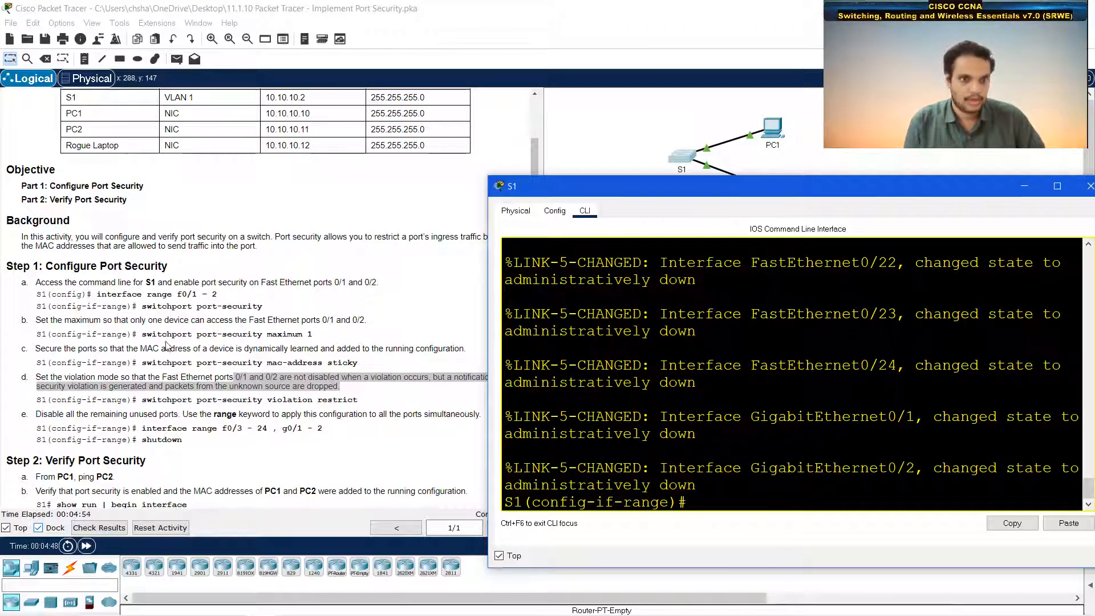
left_click(1025, 186)
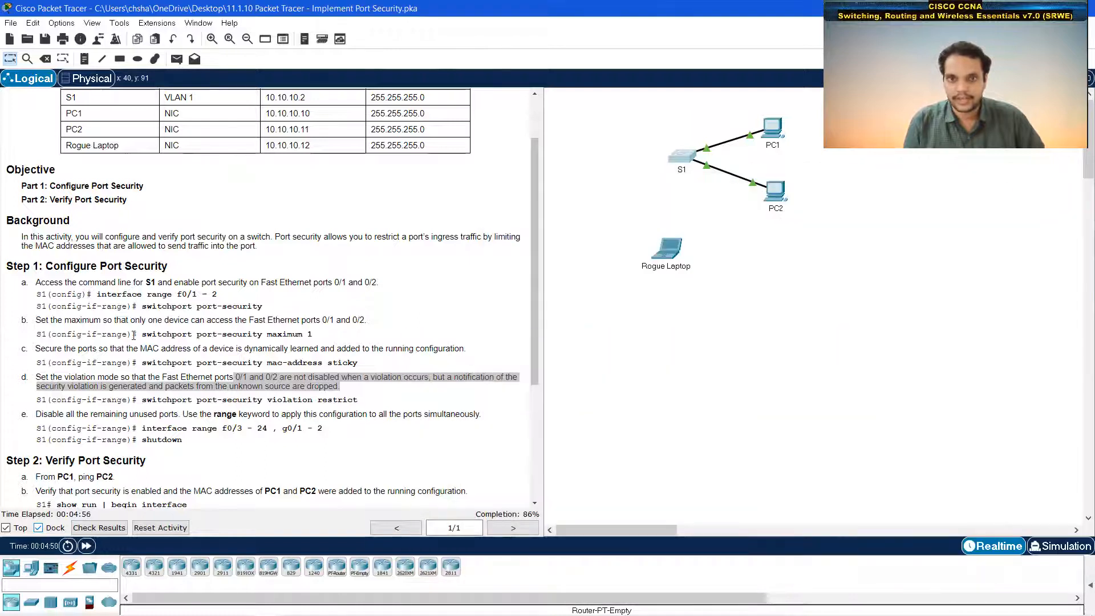
Review the instructions, highlighting the headings "Configure Port Security" and "Verify Port Security".
scroll(172, 359, "down", 3)
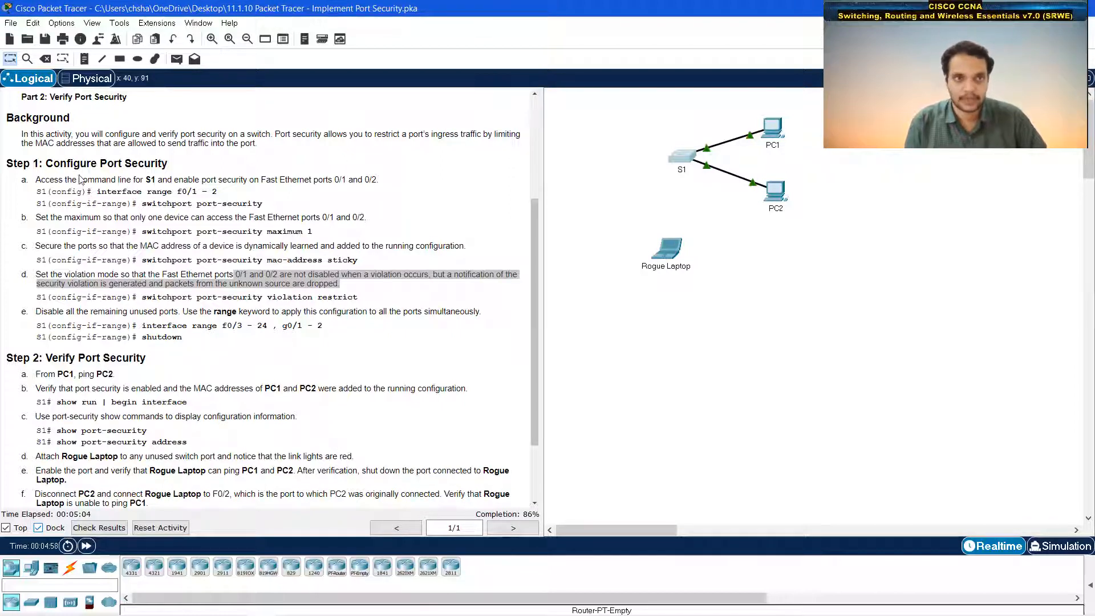
left_click_drag(47, 165, 170, 164)
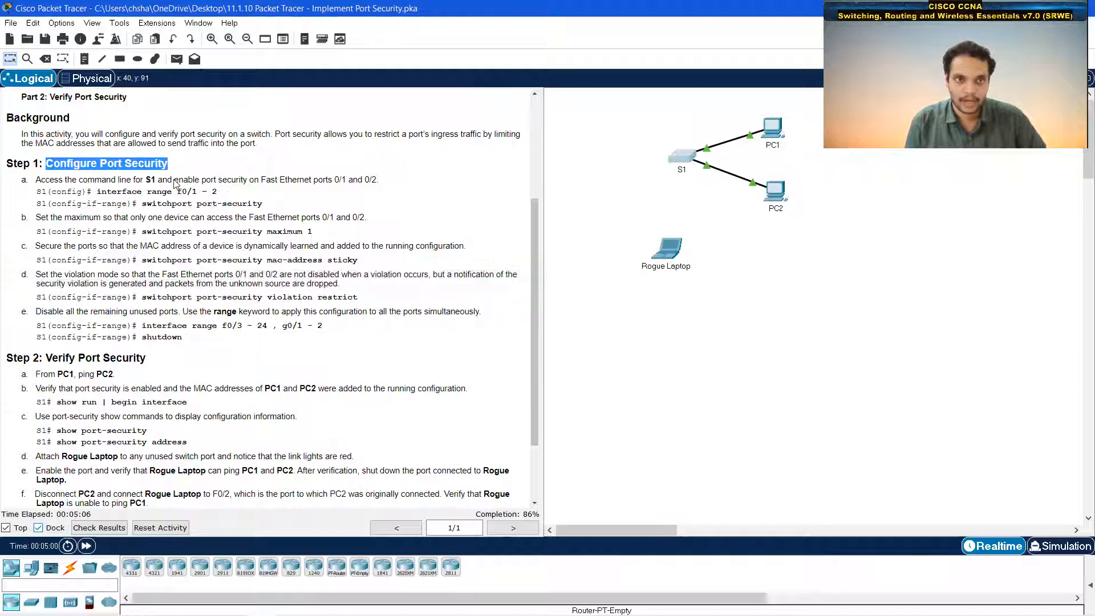
left_click_drag(46, 357, 143, 358)
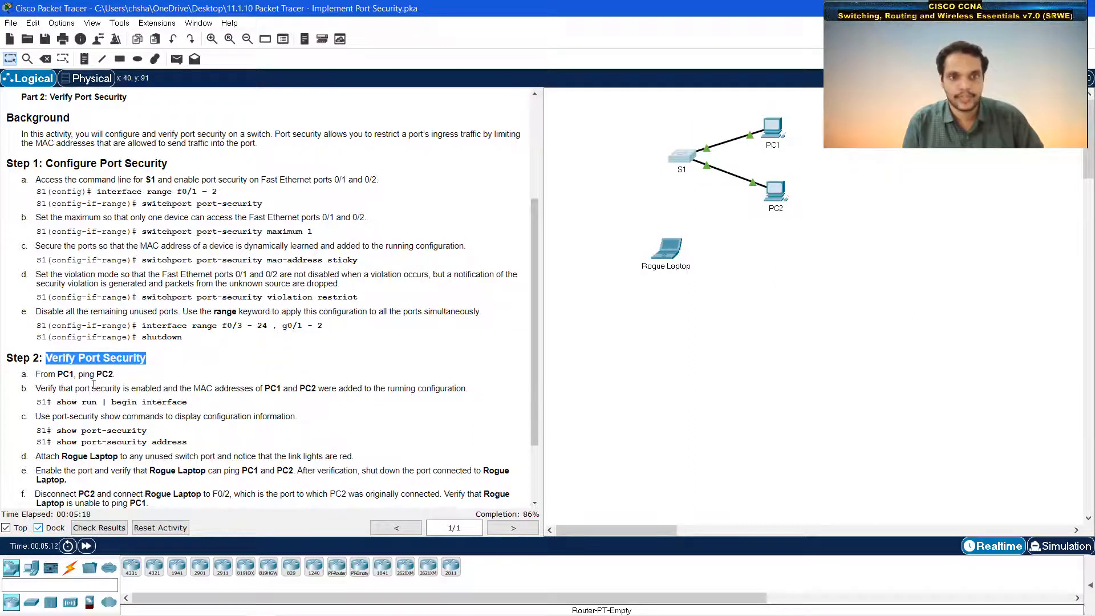
Open the Command Prompt on PC1, widen its window and move it off the addressing table.
scroll(160, 405, "up", 5)
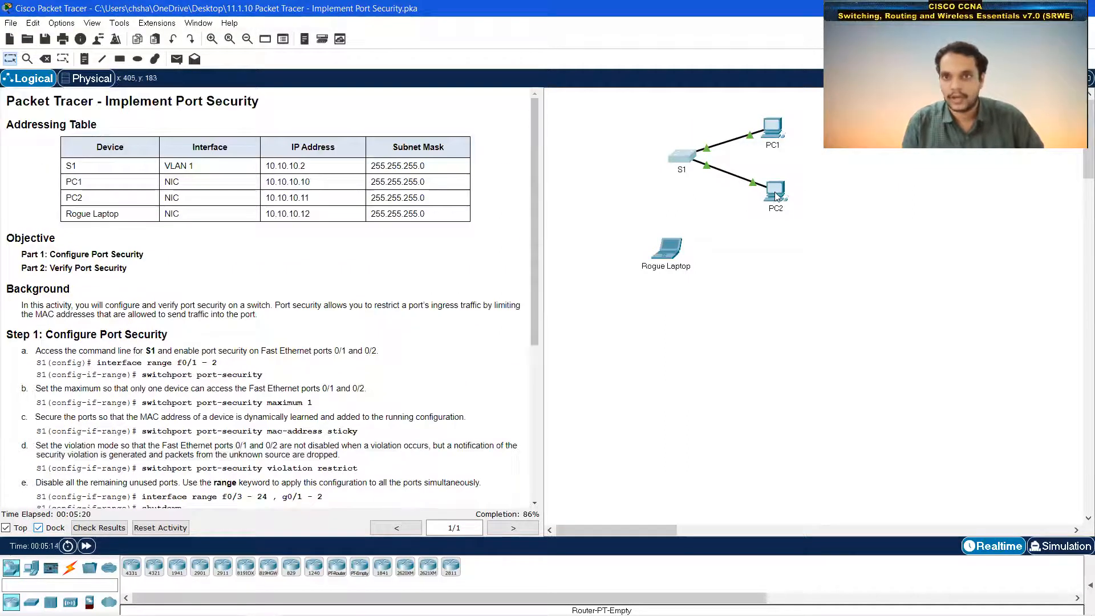
left_click(772, 131)
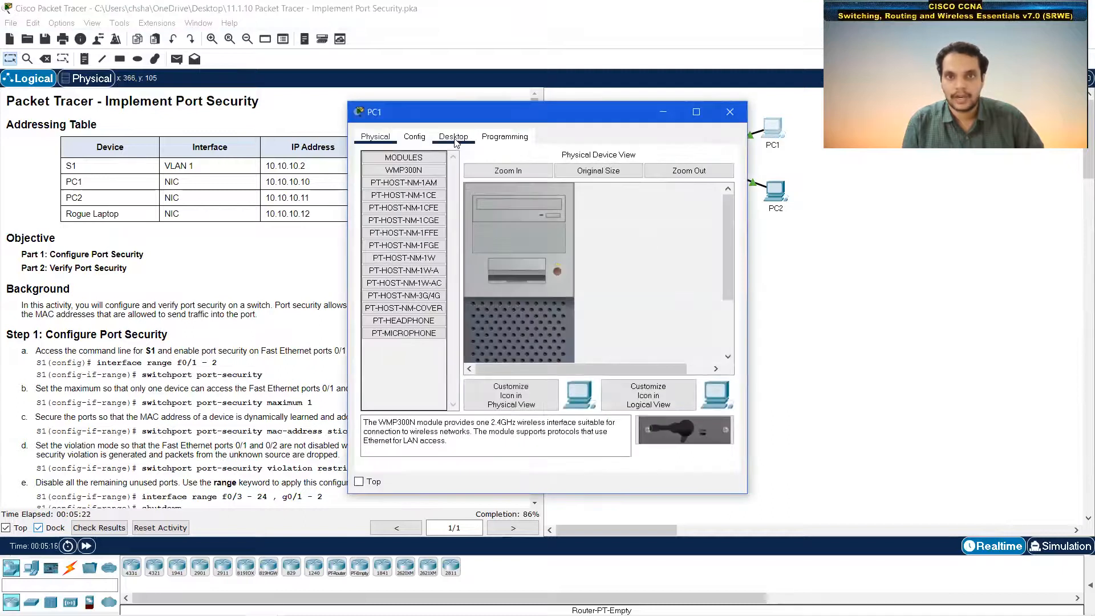
left_click(455, 138)
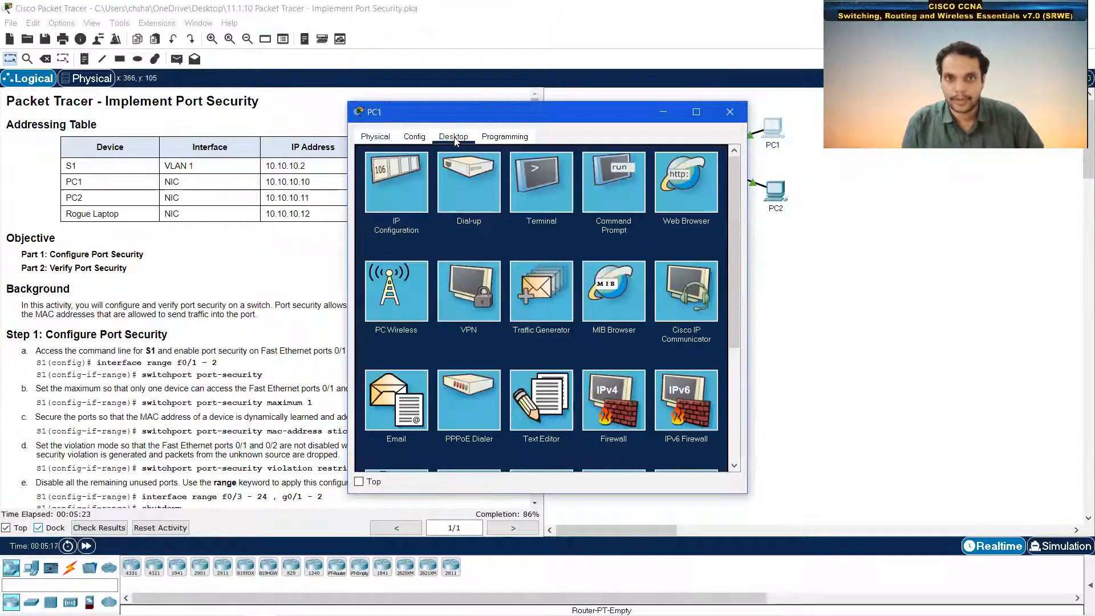
left_click(627, 181)
left_click_drag(750, 275, 834, 275)
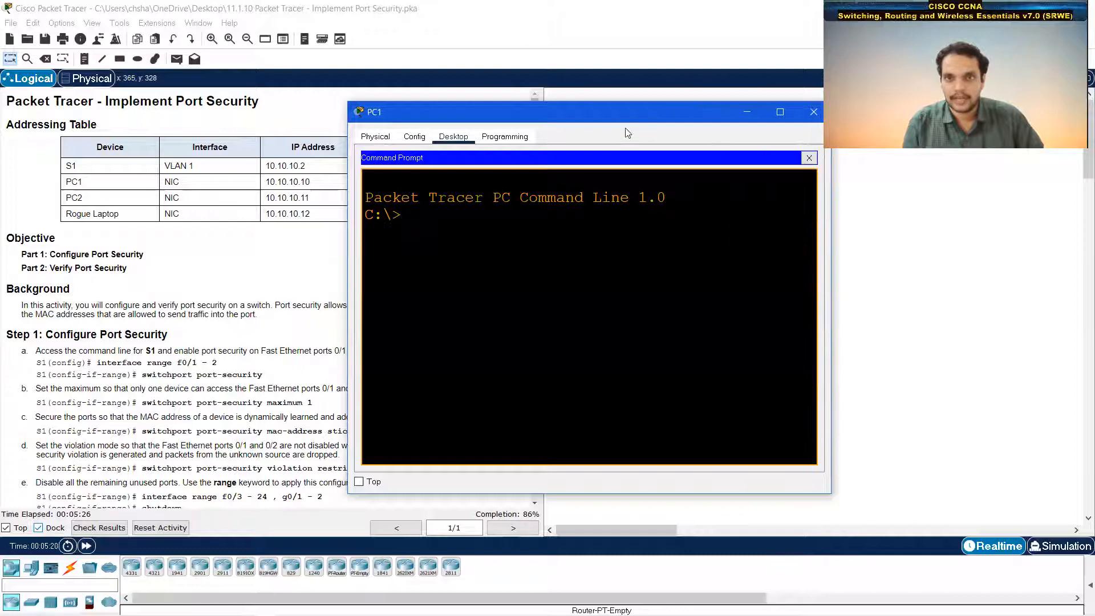
left_click_drag(631, 122, 825, 170)
Ping PC2 at 10.10.10.11 from PC1, minimize the PC1 window and return to the verification instructions.
type("ping")
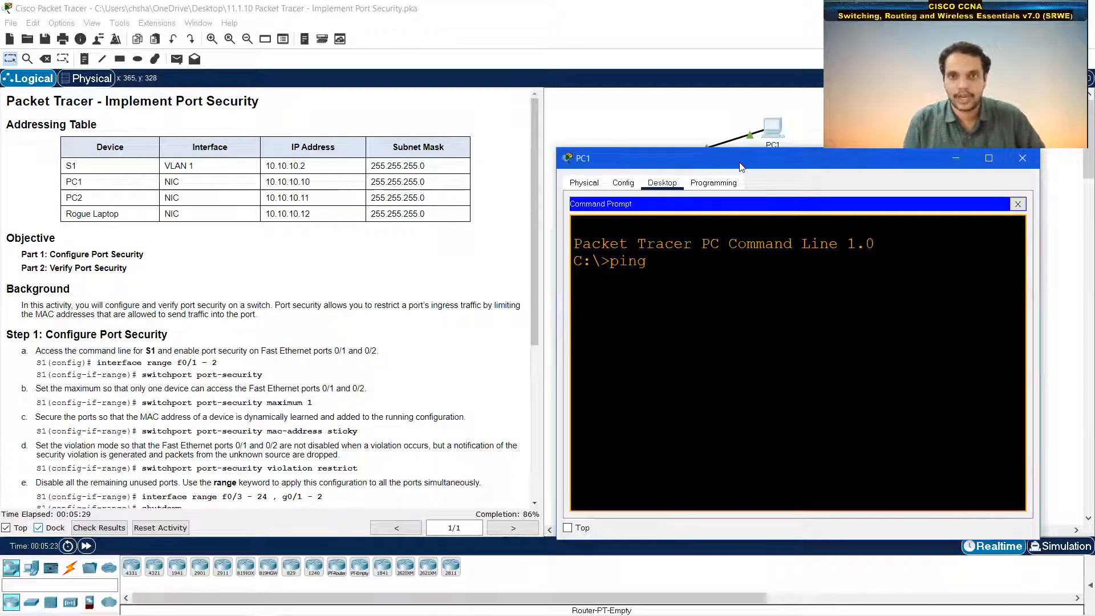
left_click_drag(739, 162, 764, 219)
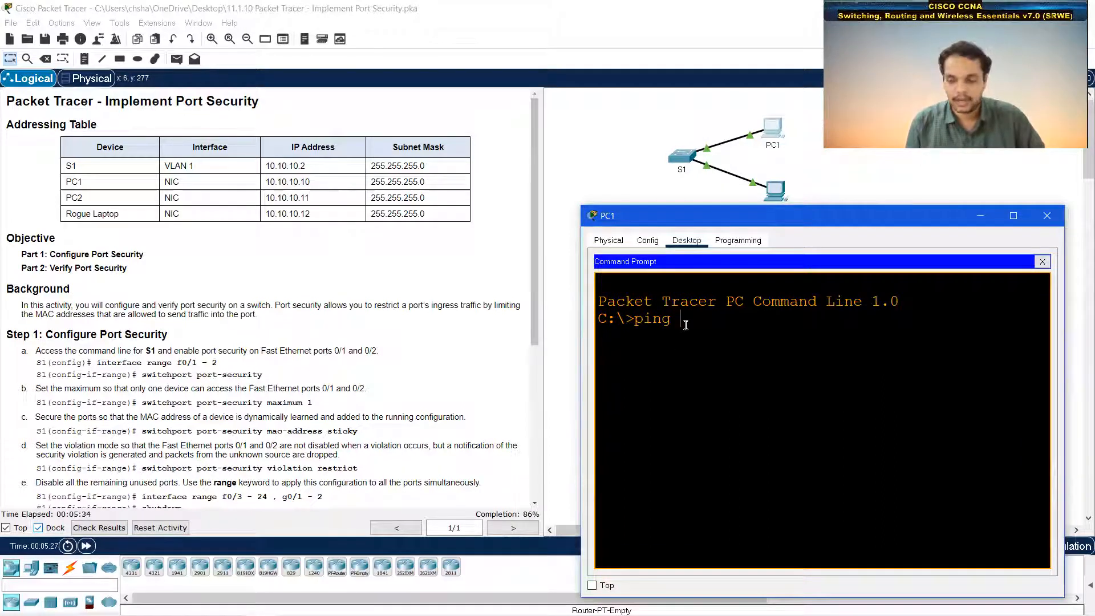
type("0.10.10.11")
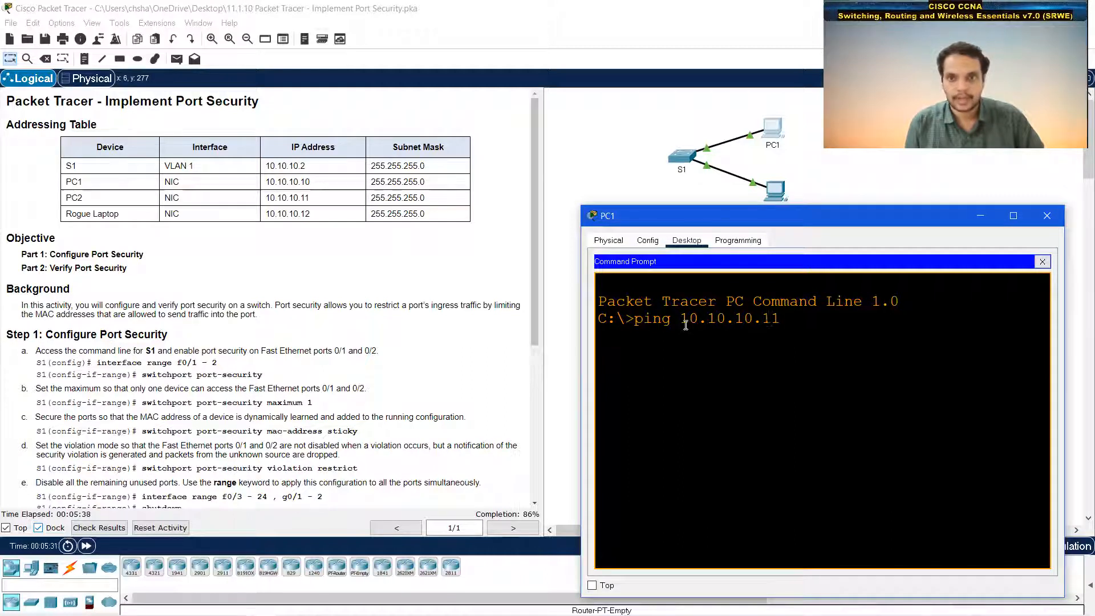
key("Return")
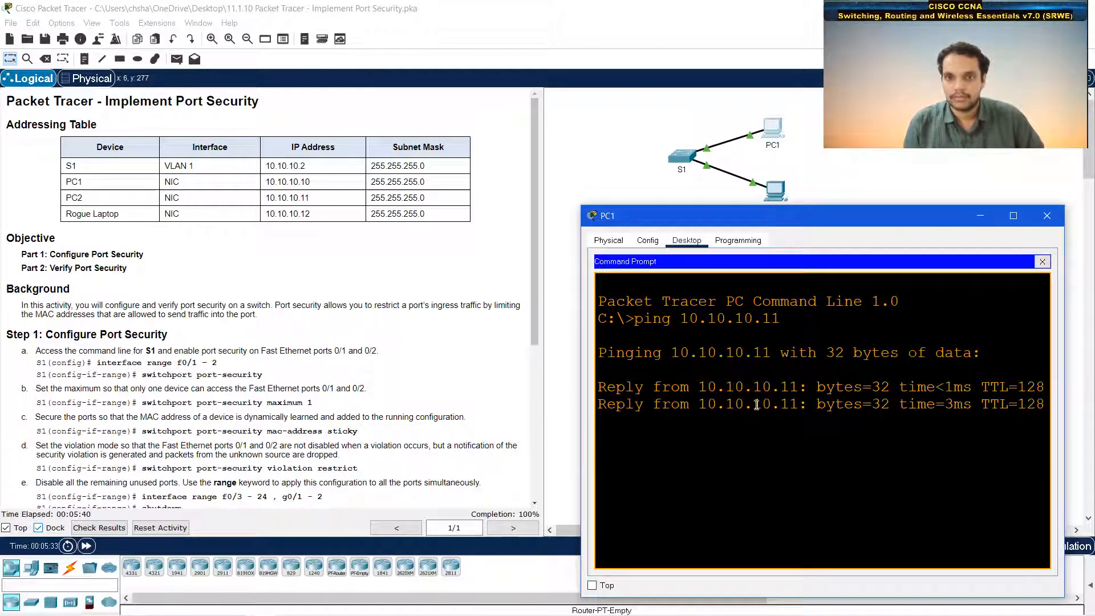
left_click(979, 222)
scroll(426, 289, "down", 2)
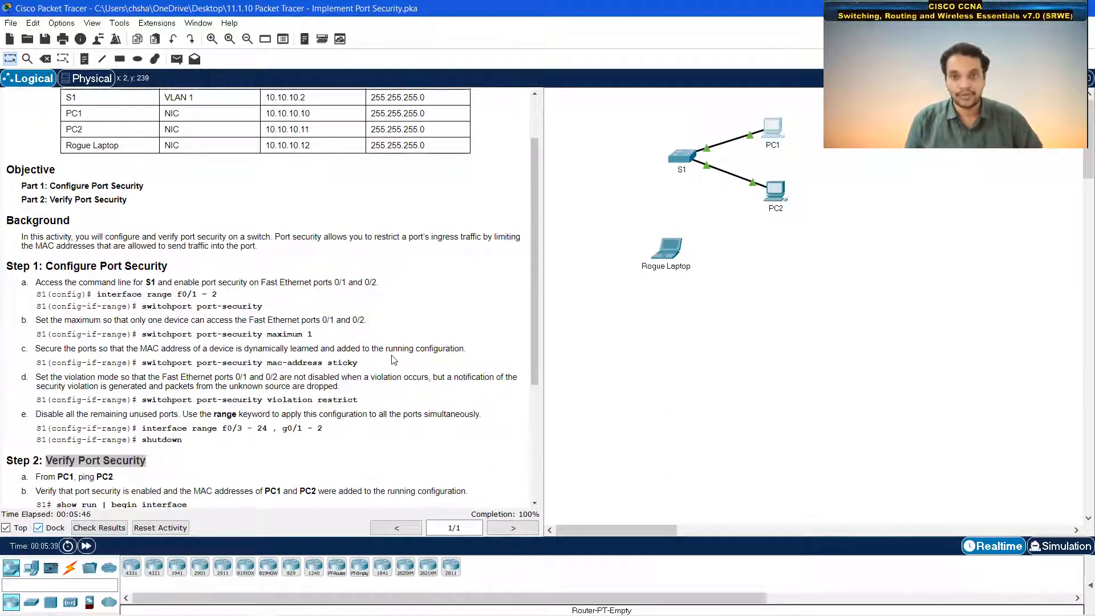
Leave configuration mode on S1 with end and list the interface configuration with show run | begin interface.
scroll(392, 359, "down", 3)
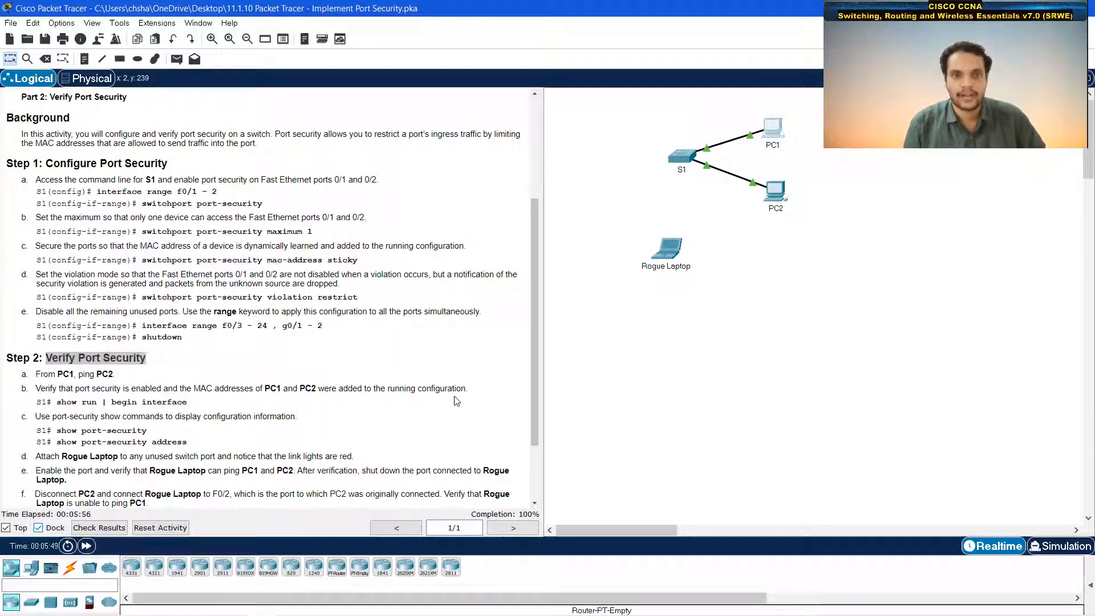
left_click(682, 158)
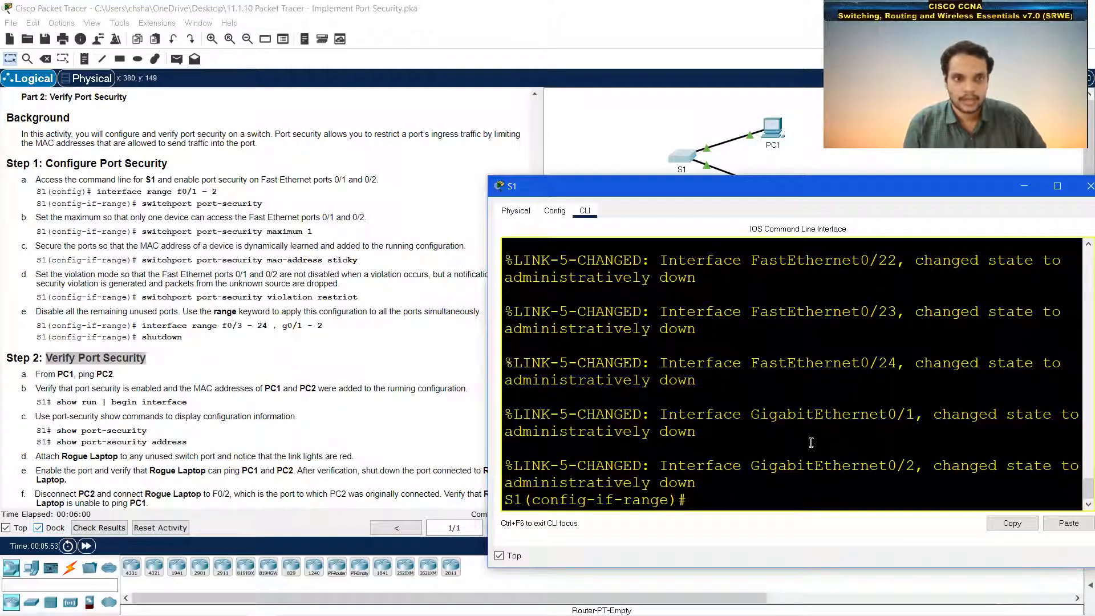
type("end")
key("Return")
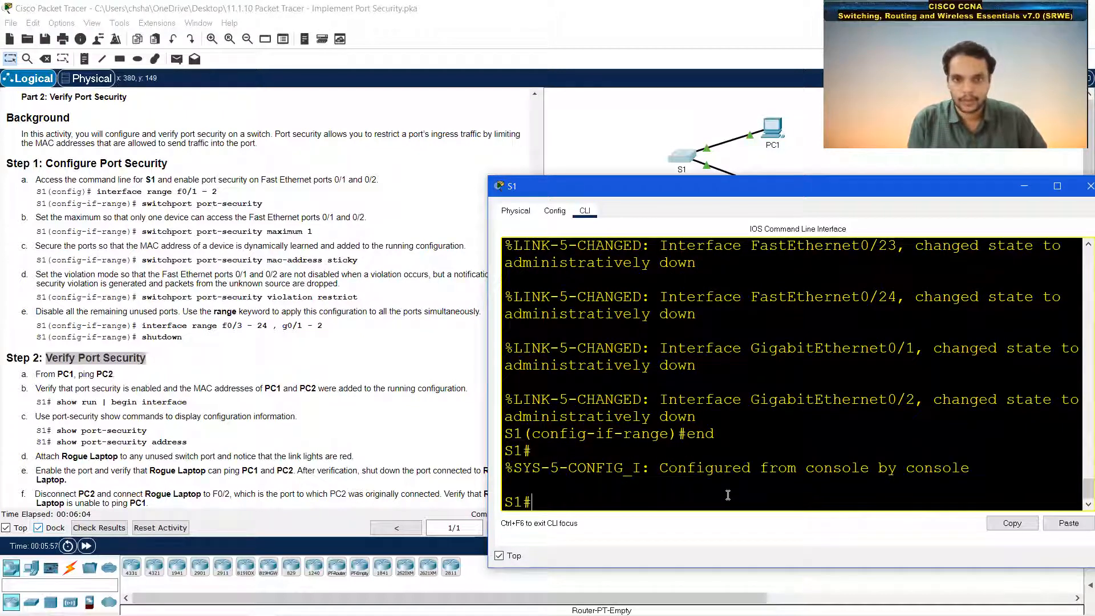
type("show run | begine ")
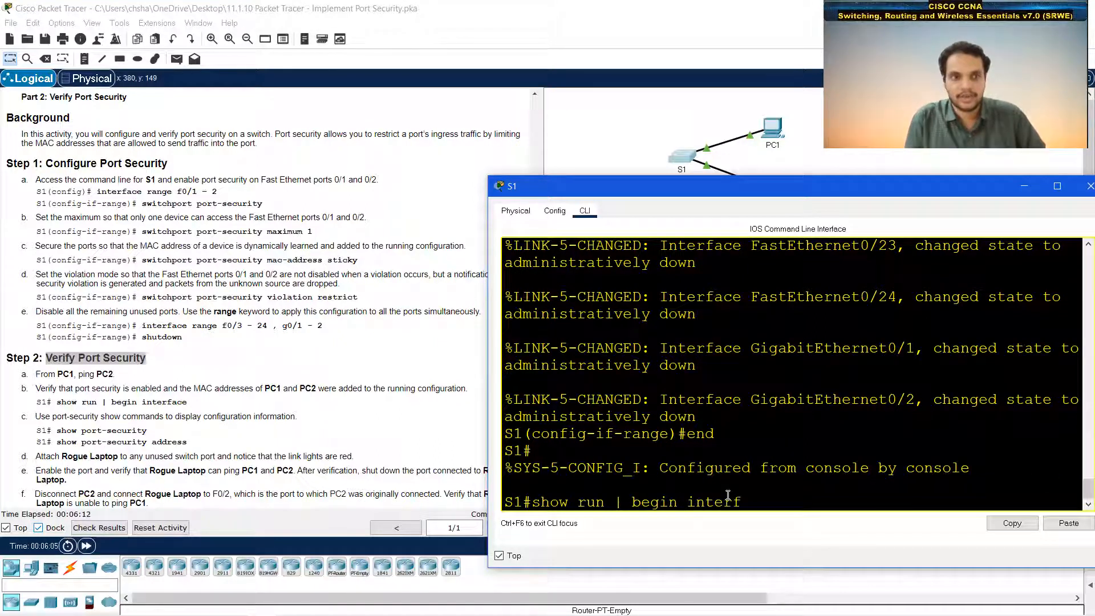
type("interface")
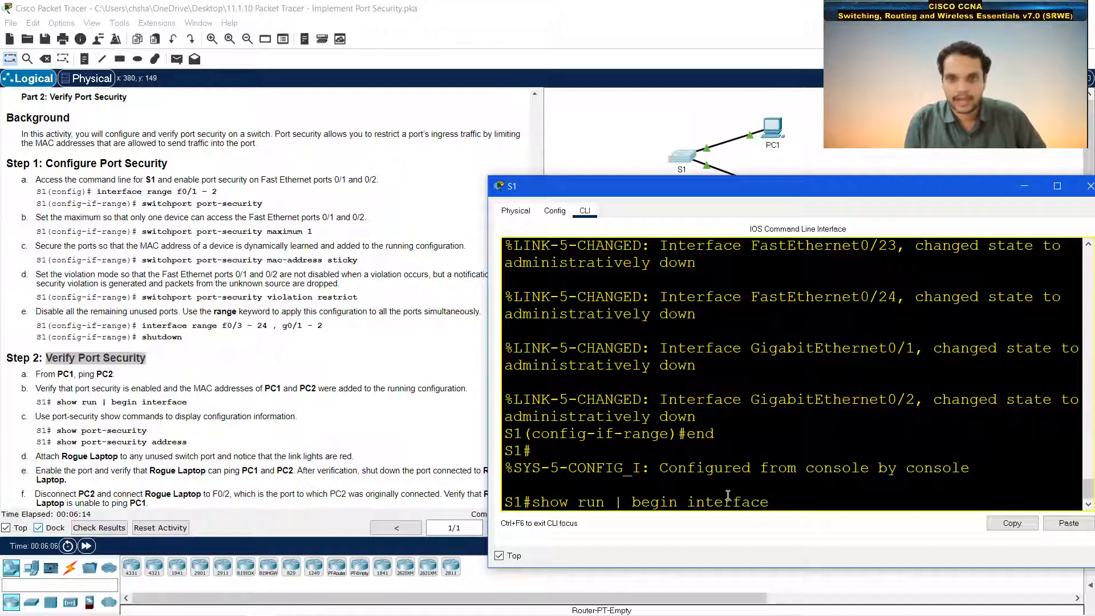
key("Return")
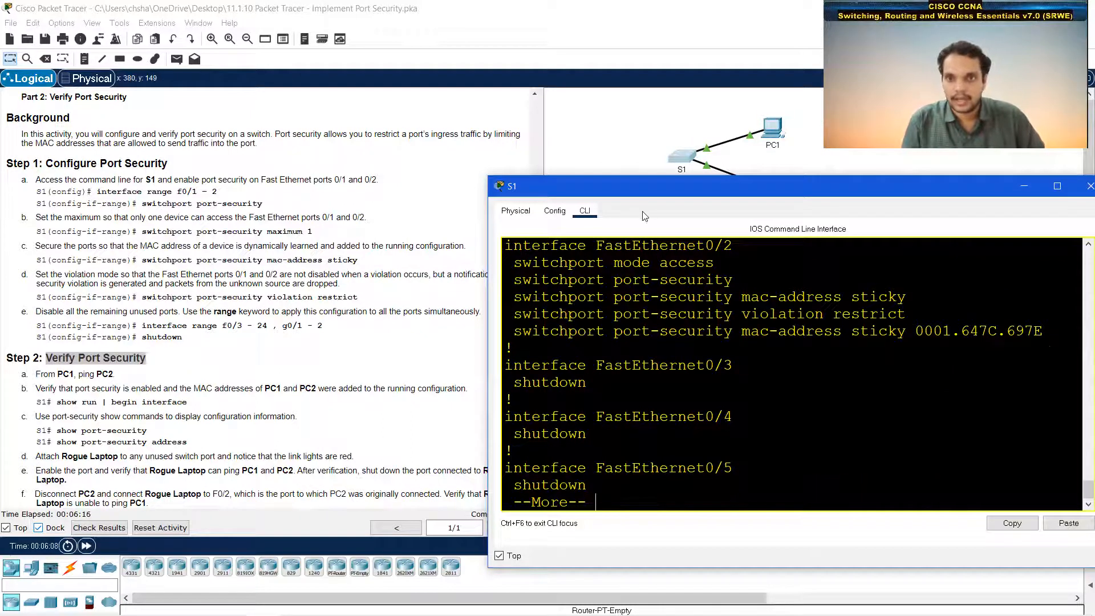
Move the S1 window into full view and highlight the sticky MAC addresses under FastEthernet0/1 and FastEthernet0/2.
left_click_drag(649, 198, 581, 176)
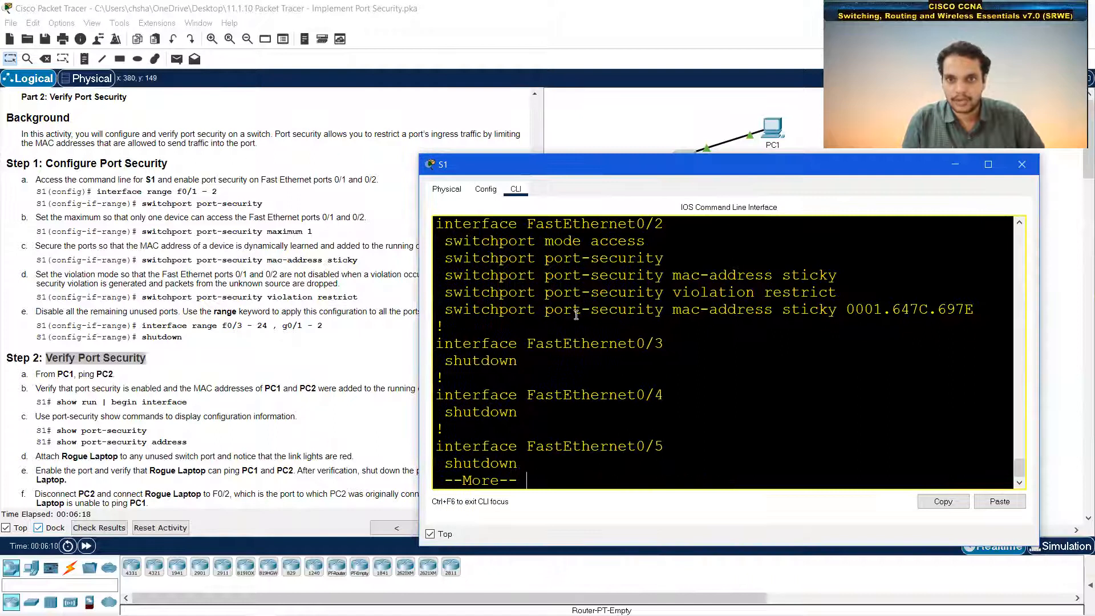
scroll(604, 283, "up", 1)
scroll(603, 283, "up", 4)
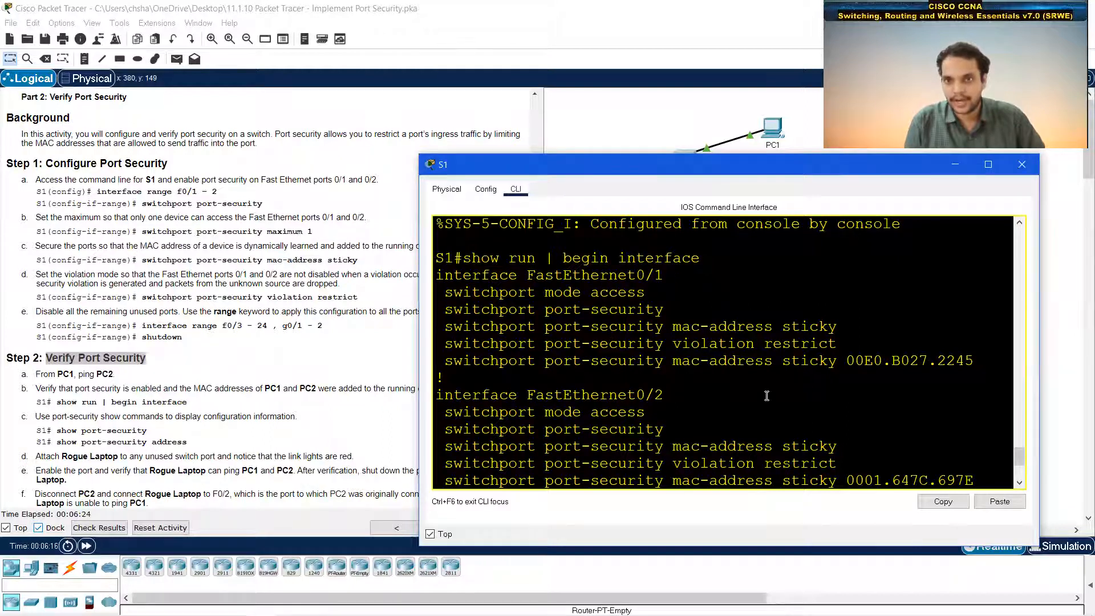
left_click_drag(847, 364, 971, 360)
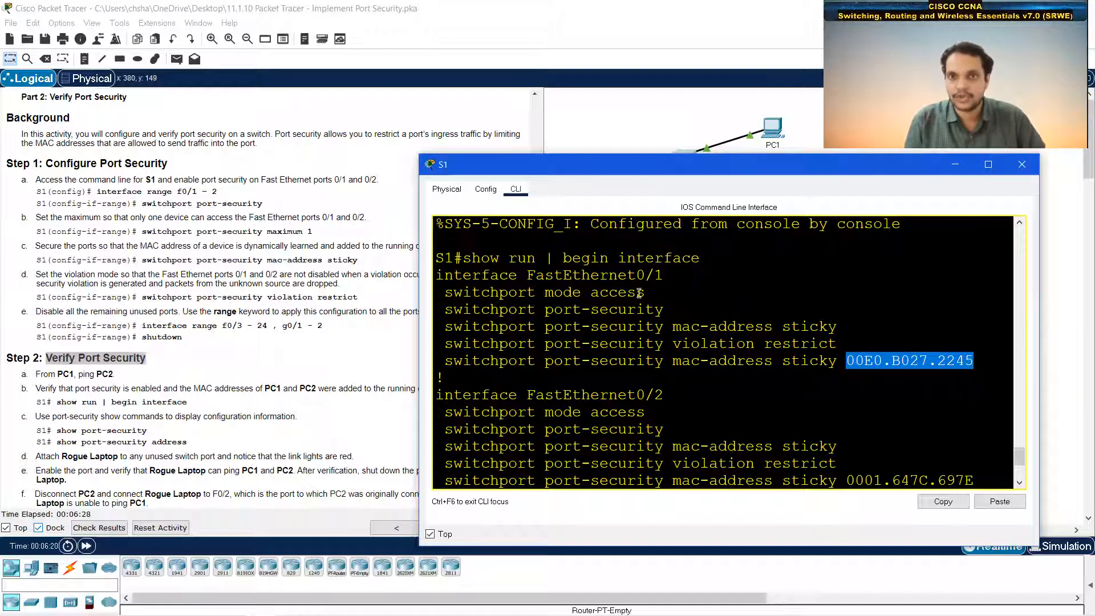
scroll(676, 283, "down", 1)
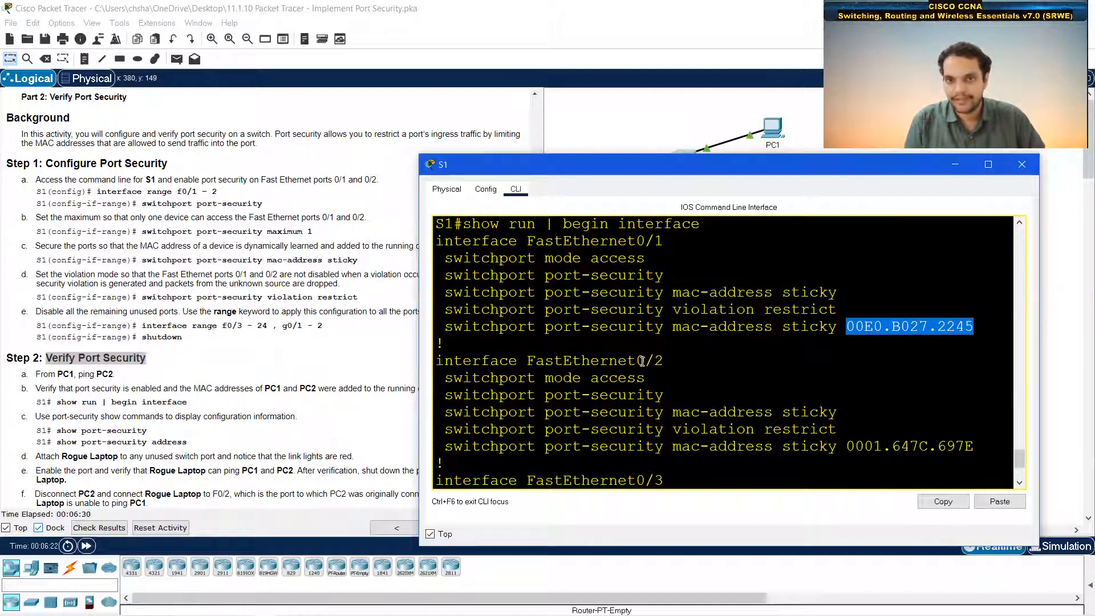
scroll(654, 350, "down", 1)
left_click_drag(847, 412, 973, 408)
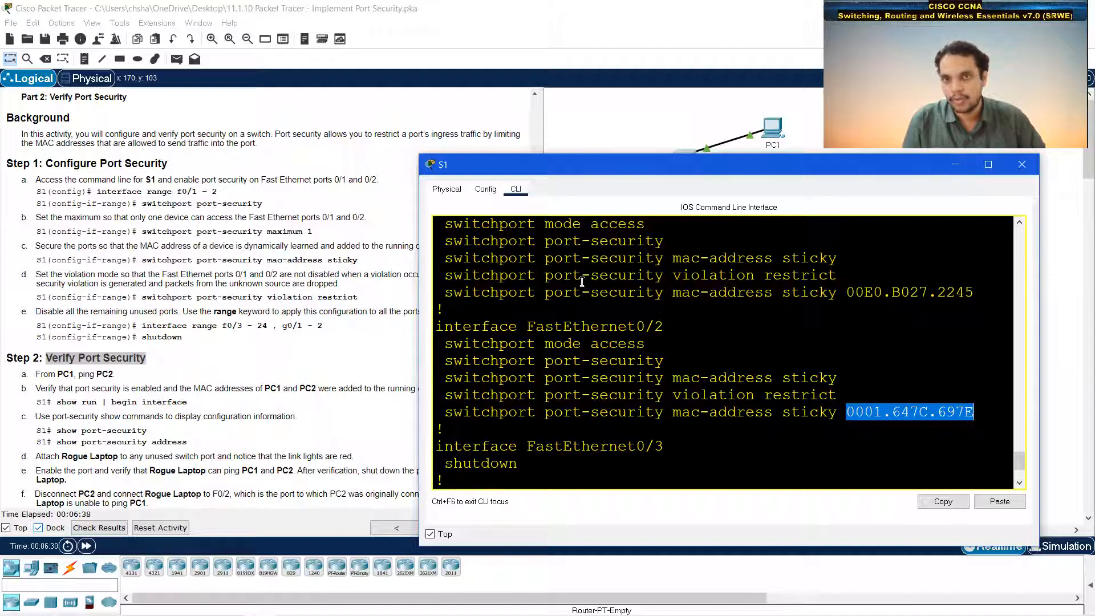
Page through the shutdown settings of the remaining interfaces, up to FastEthernet0/20, and quit the listing.
scroll(623, 287, "up", 1)
scroll(620, 308, "down", 4)
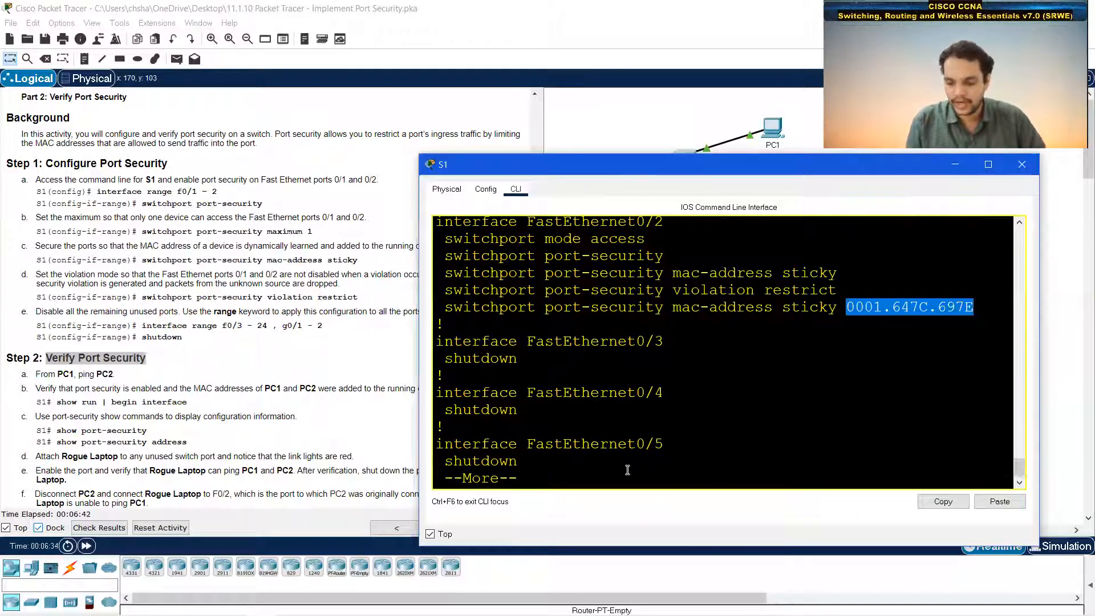
key("space")
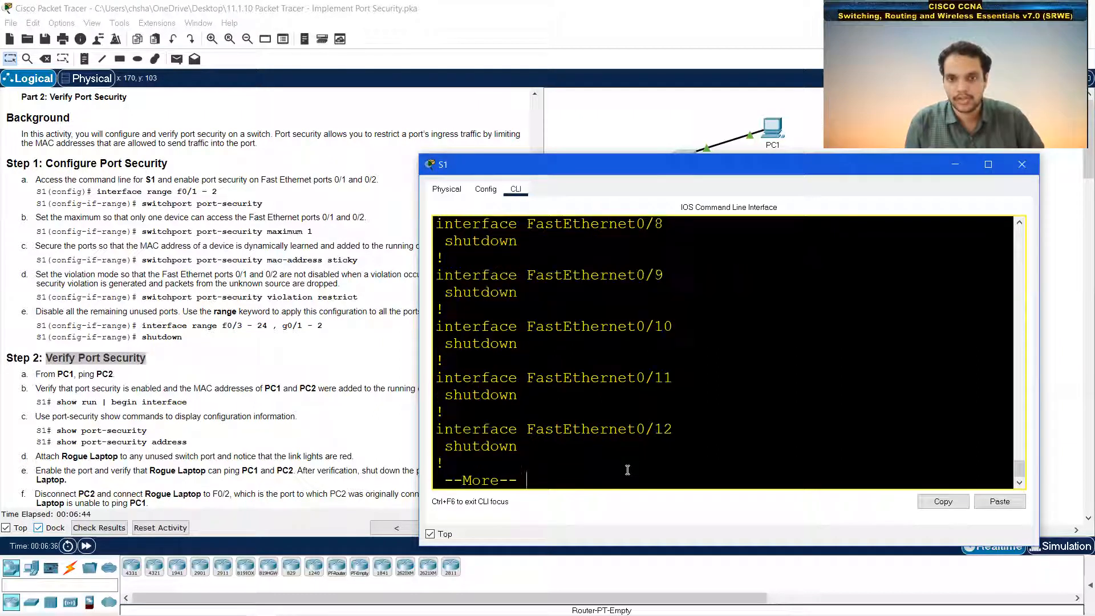
key("space")
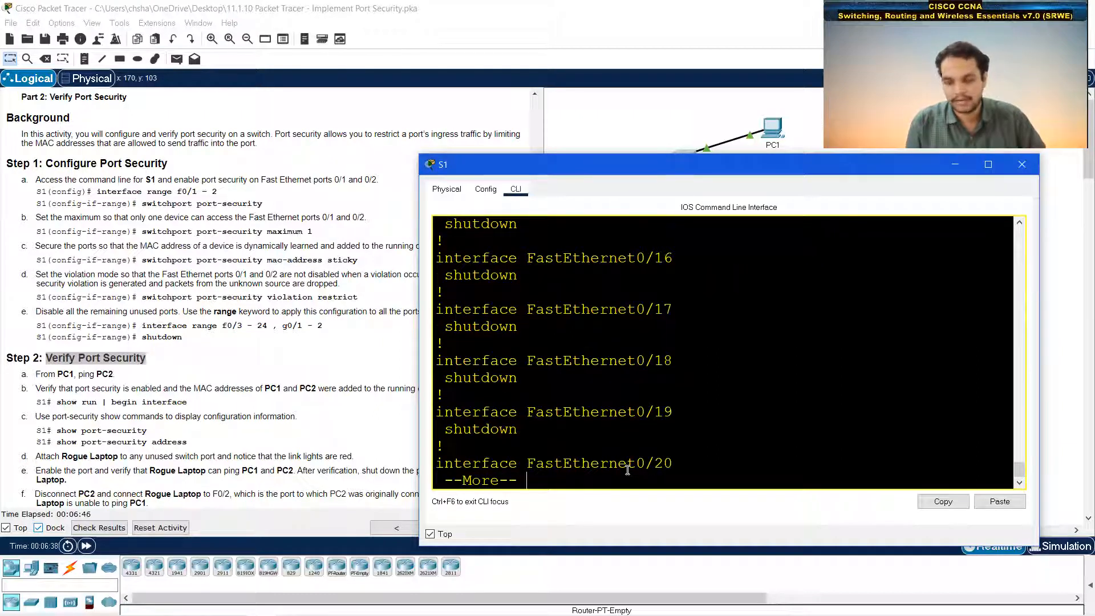
key("q")
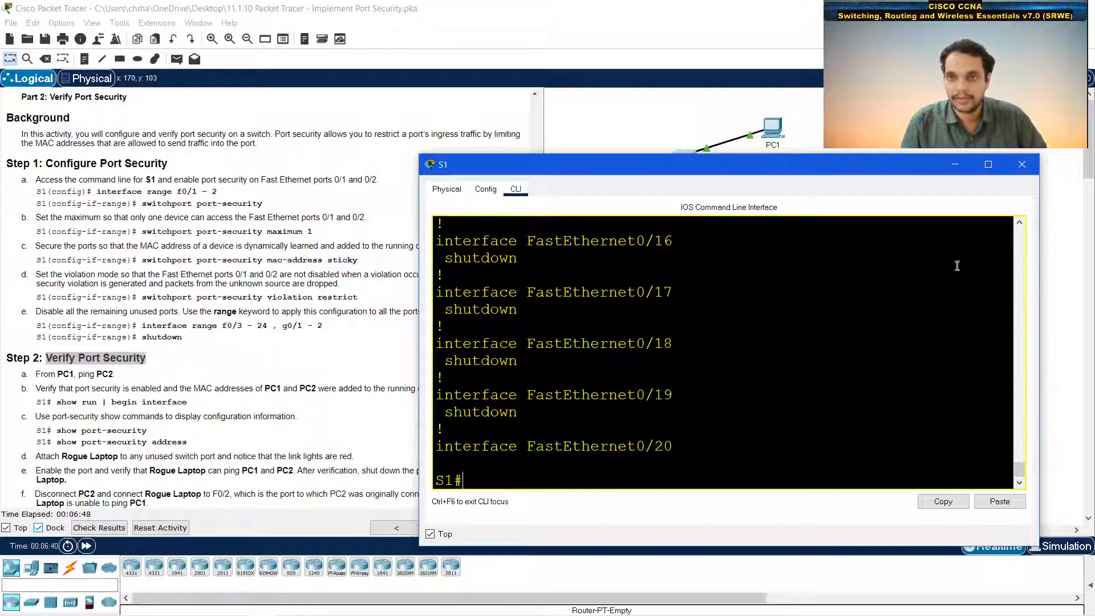
Run show port-security on S1, widen and reposition the window to read the whole table, and minimize it.
left_click_drag(811, 166, 913, 155)
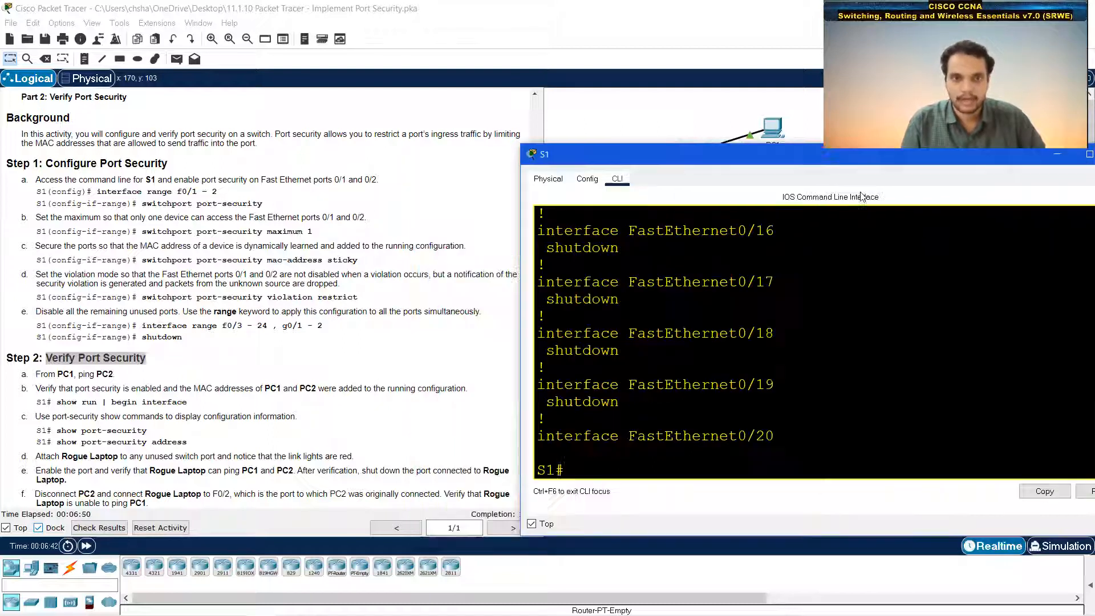
type("sho")
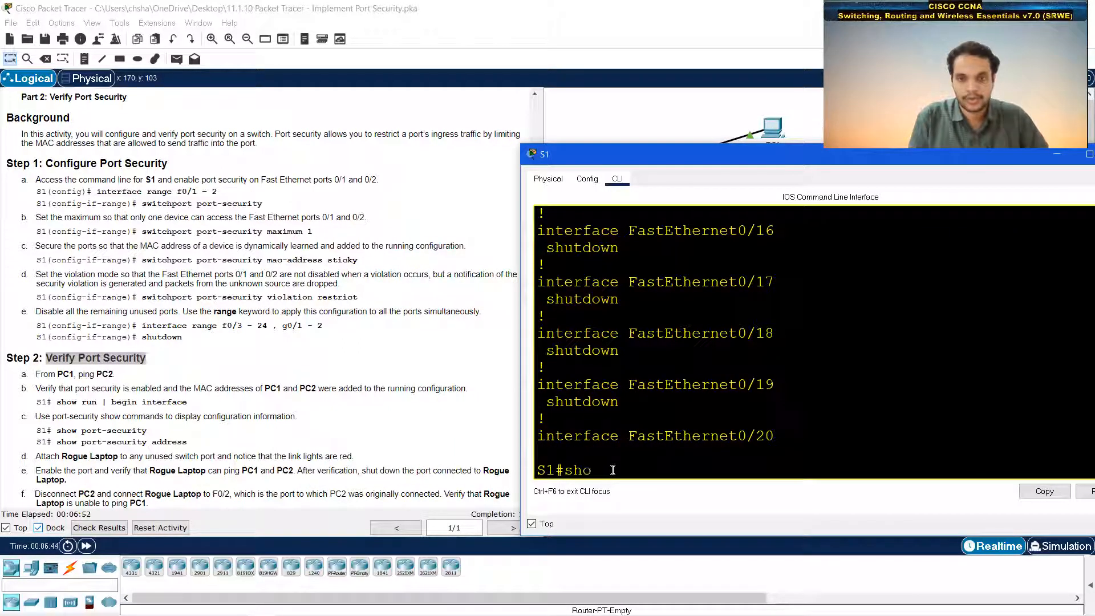
type("w port-security")
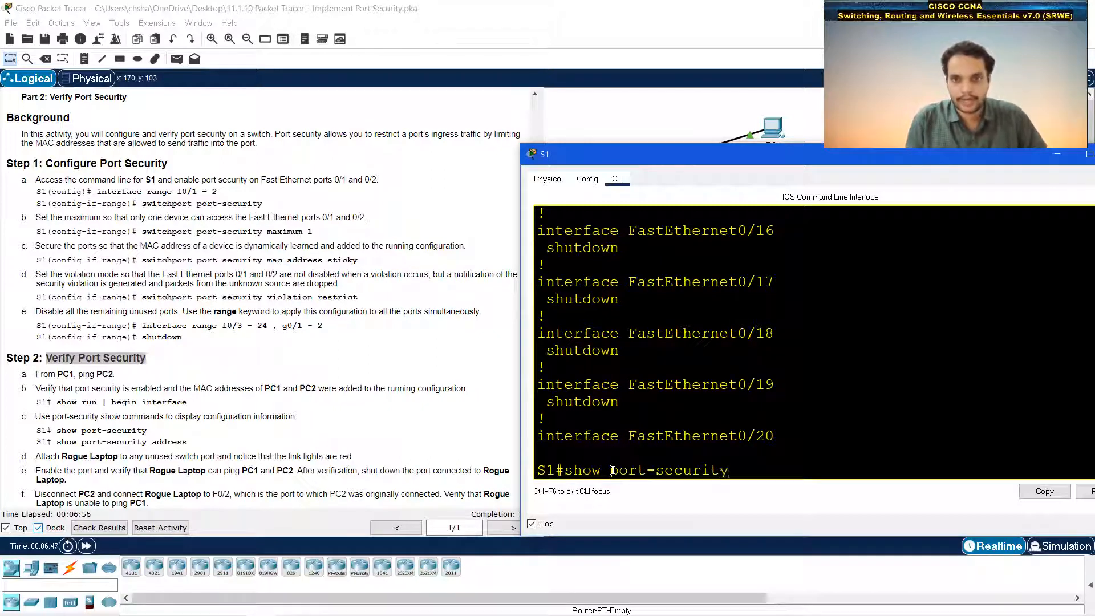
key("Return")
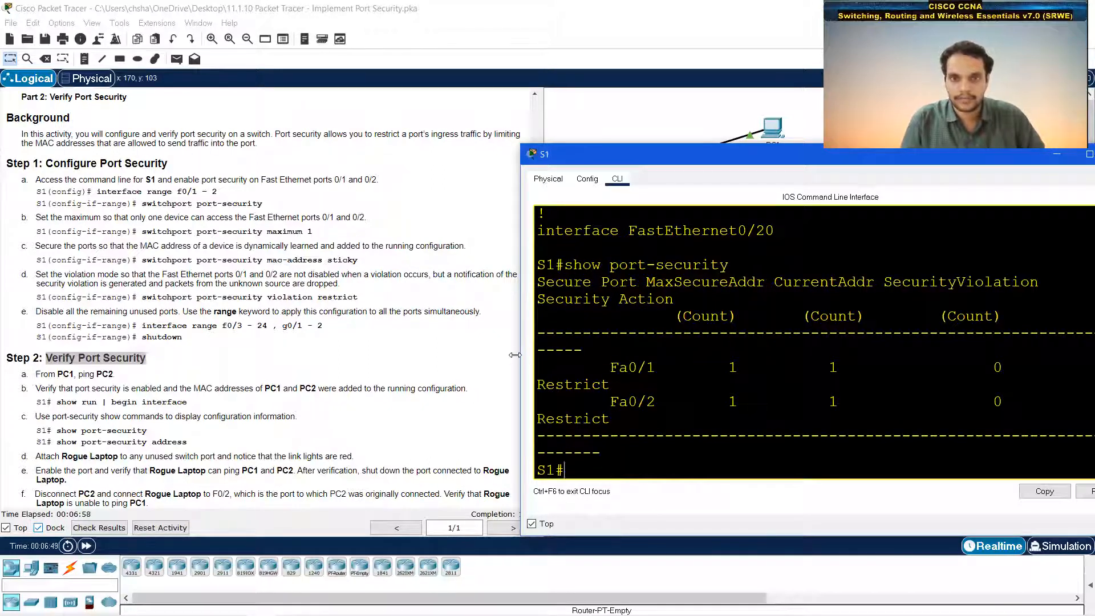
left_click_drag(515, 355, 442, 355)
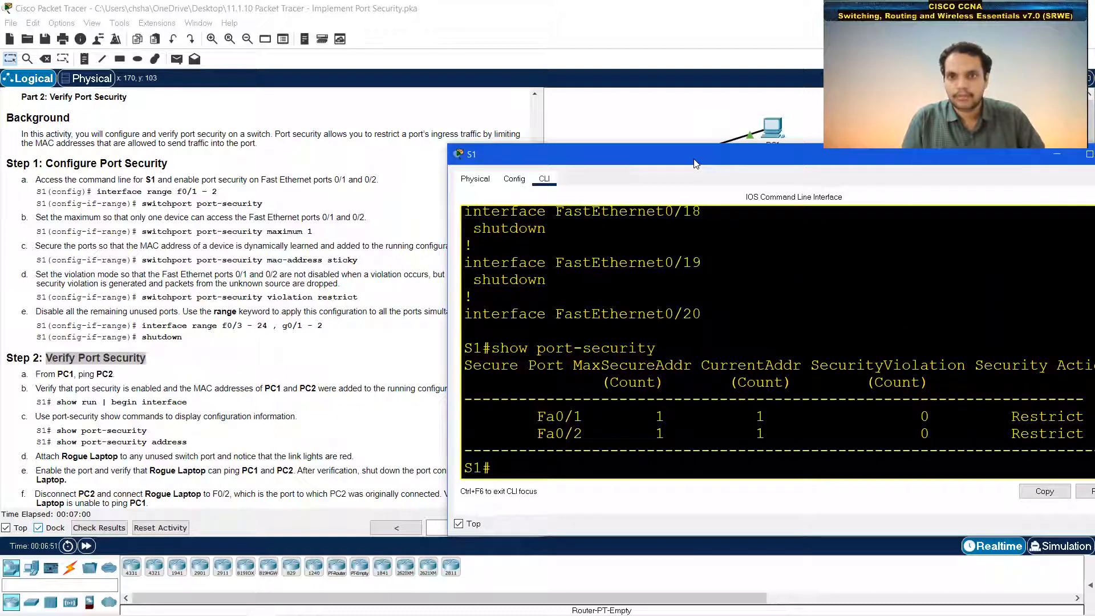
left_click_drag(695, 163, 611, 164)
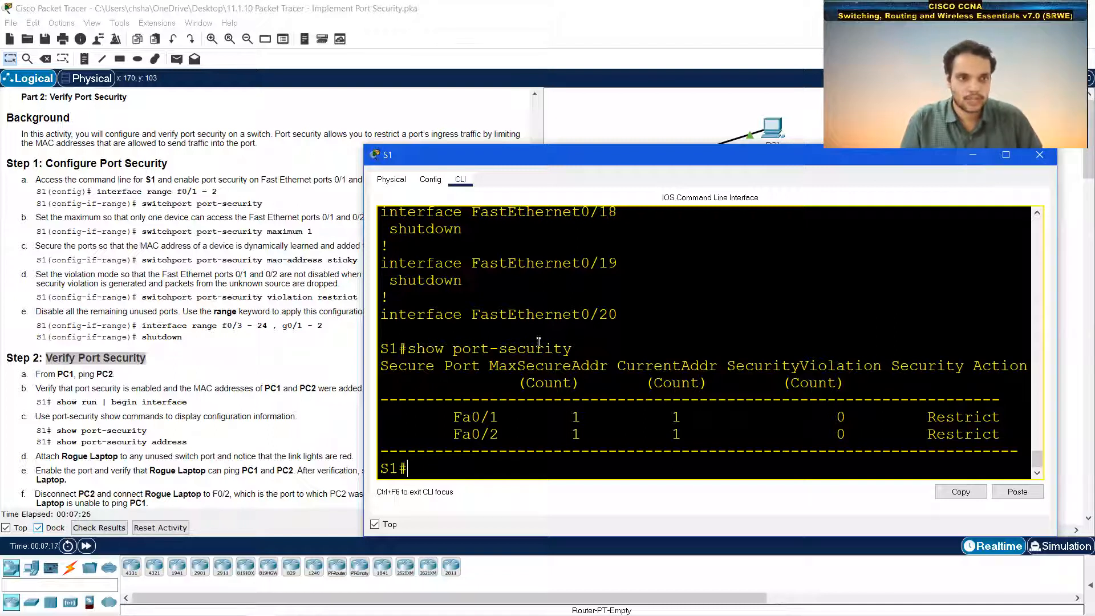
left_click(963, 156)
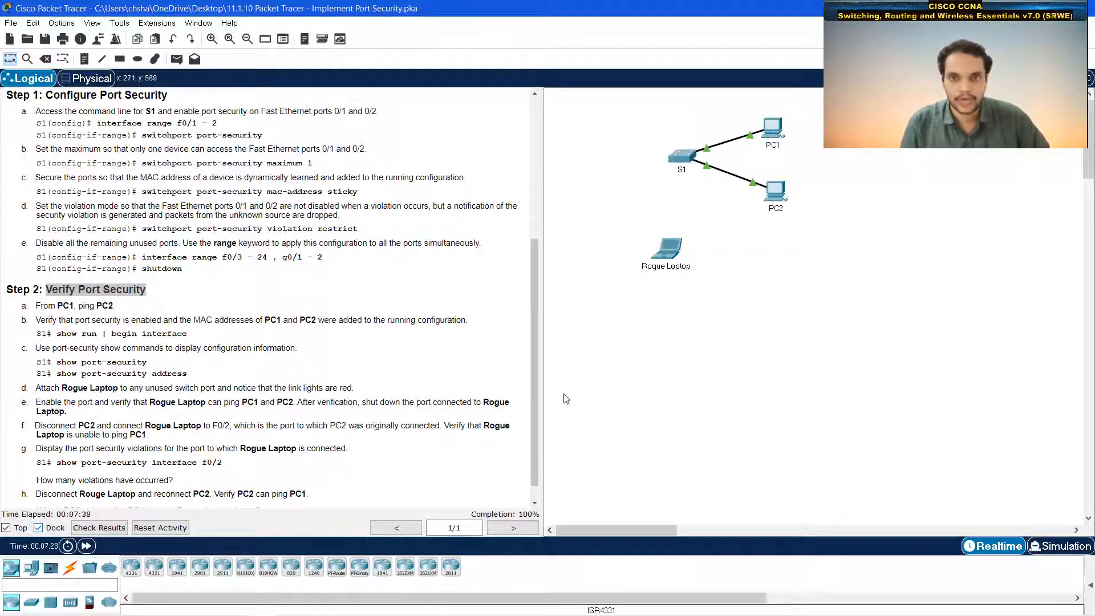
Connect Rogue Laptop's FastEthernet0 to S1's FastEthernet0/3 with a copper straight-through cable.
left_click(70, 568)
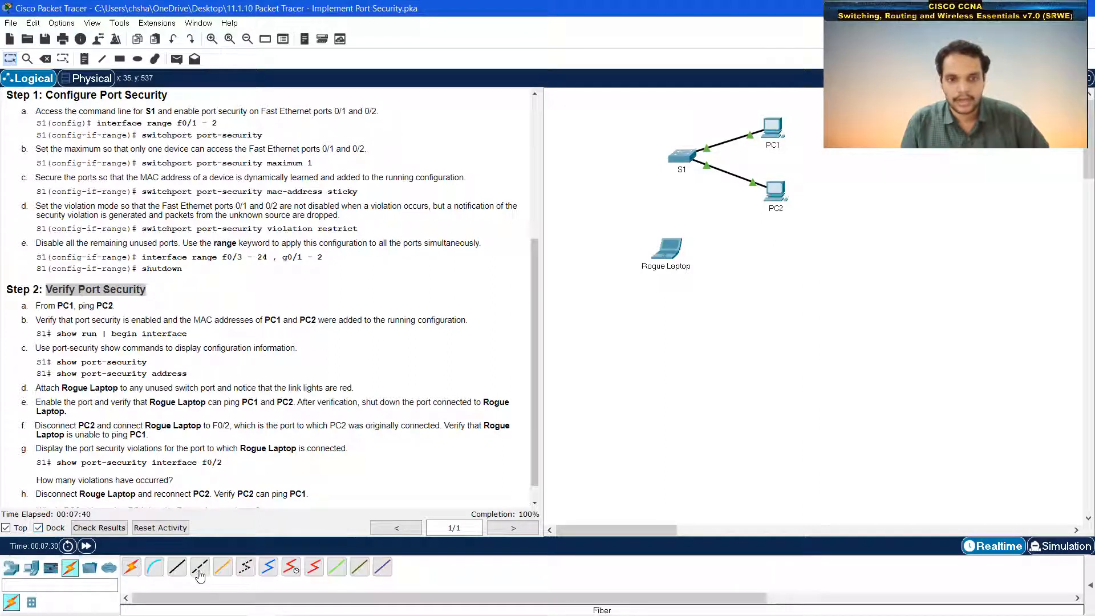
left_click(178, 568)
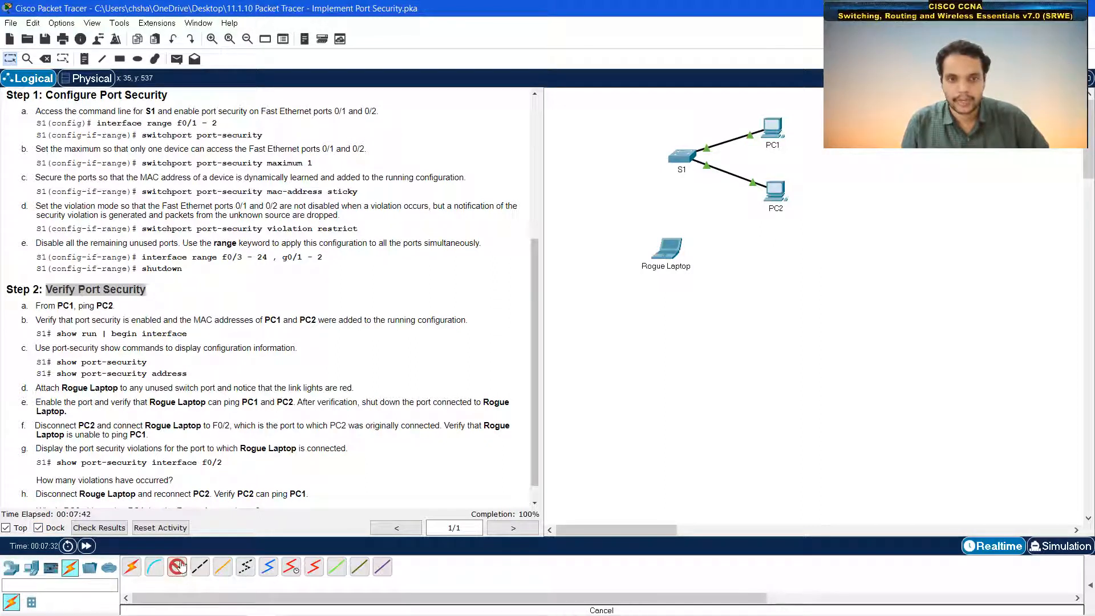
left_click(664, 258)
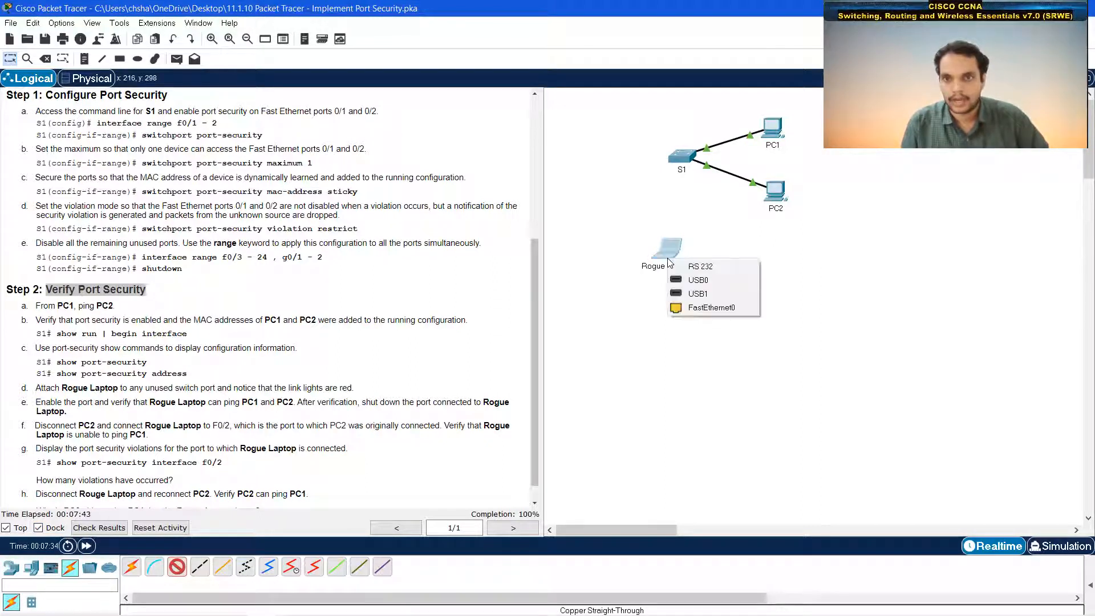
left_click(710, 309)
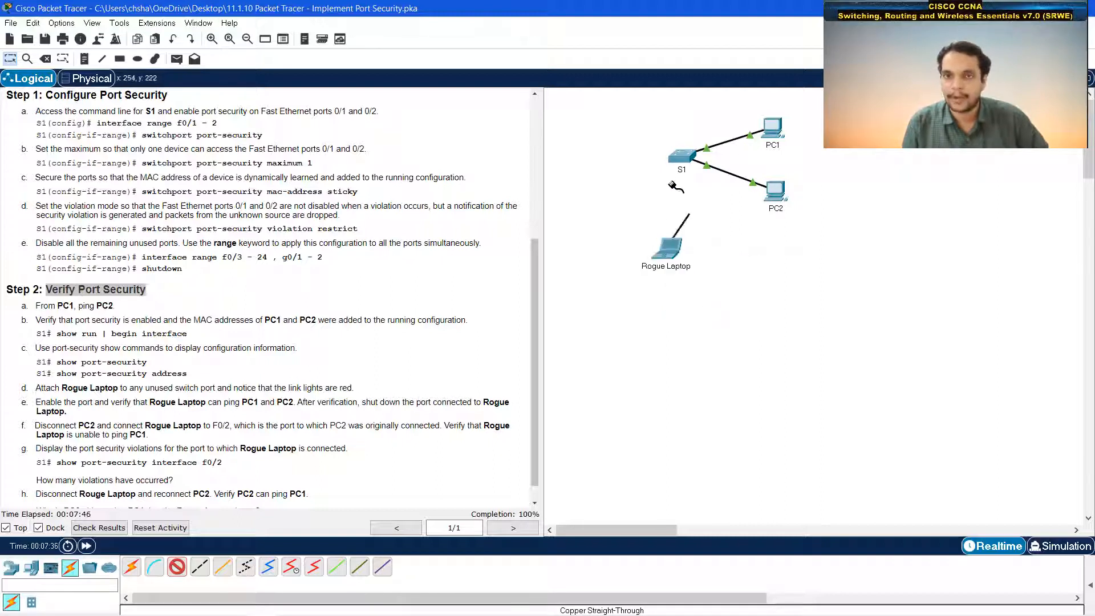
left_click(680, 160)
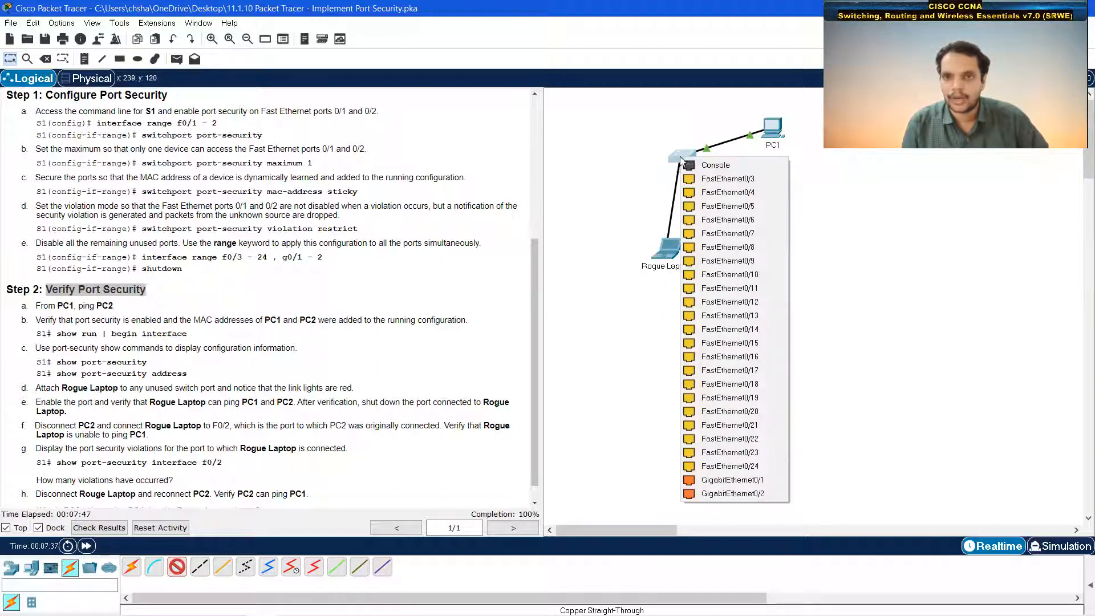
left_click(711, 182)
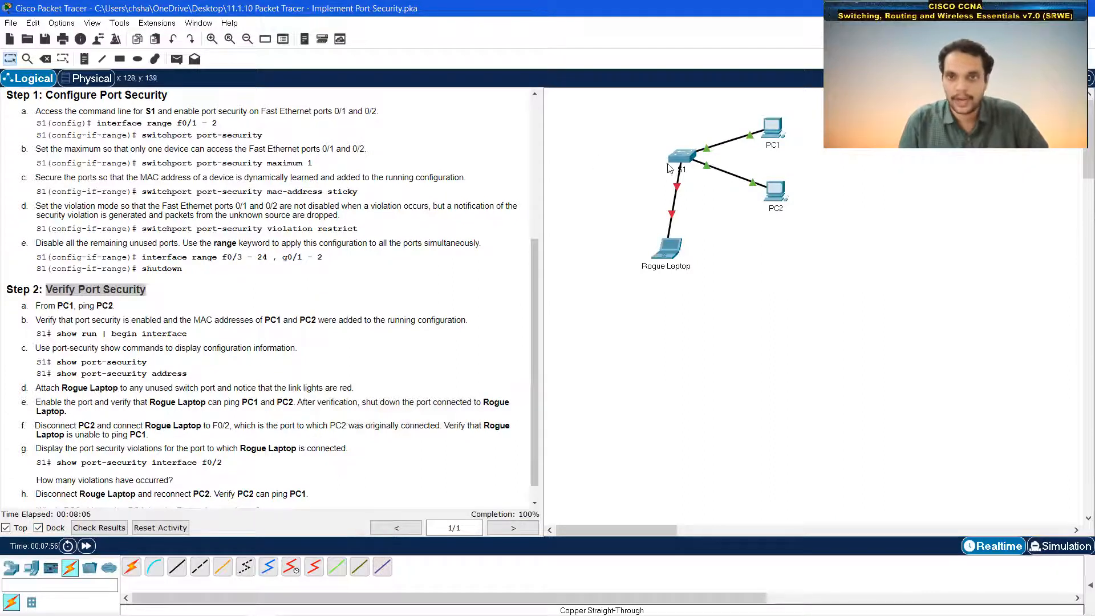
mouse_move(668, 166)
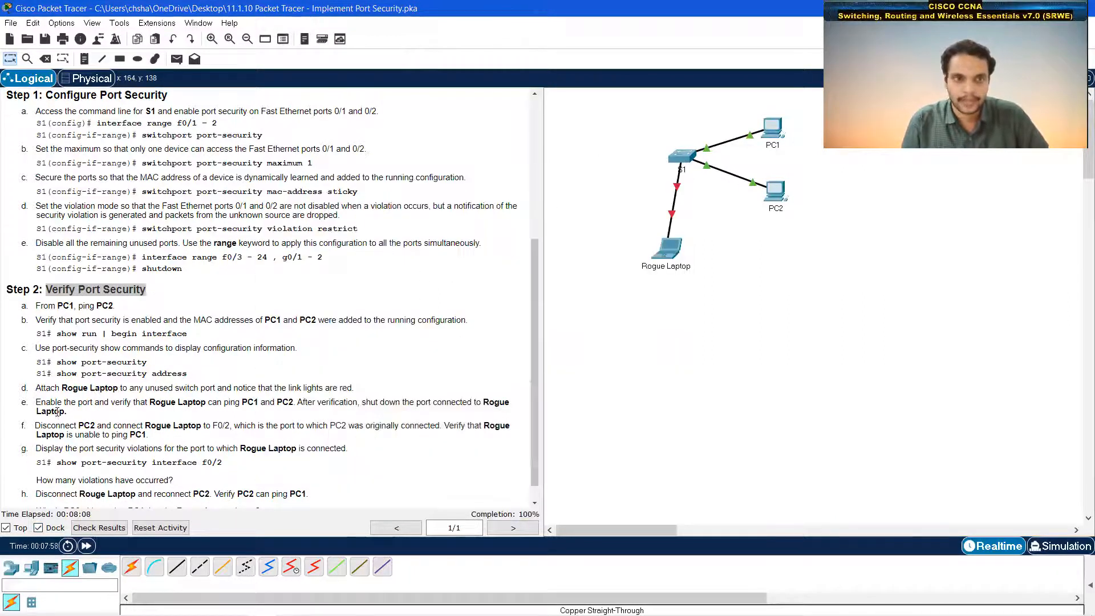
Highlight instruction e about enabling Rogue Laptop's port and enter global configuration mode on S1 with conf t.
left_click_drag(37, 403, 296, 411)
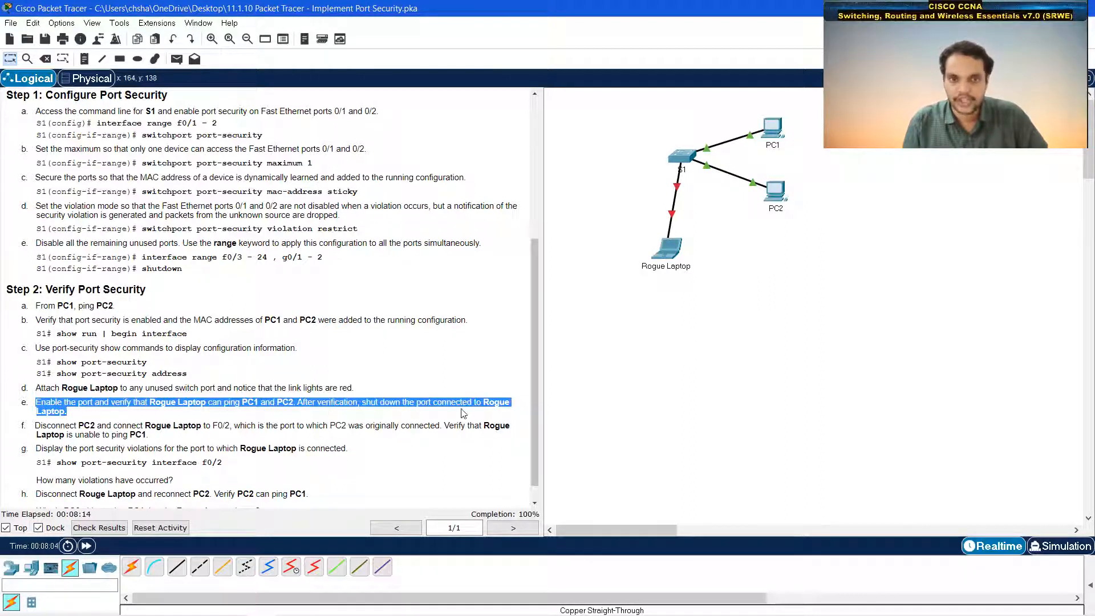
left_click(678, 161)
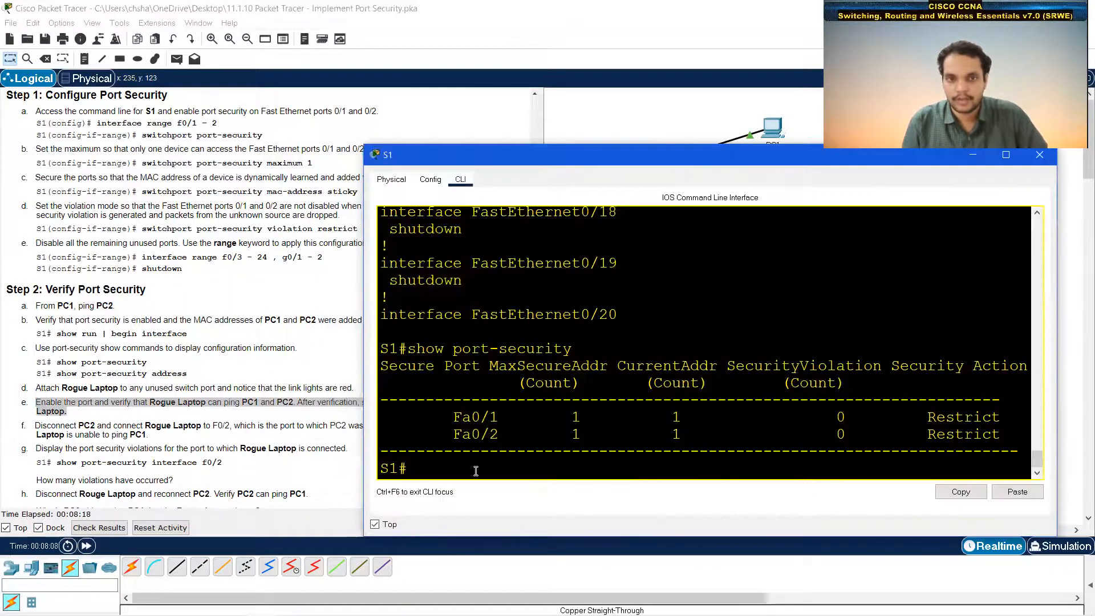
type("cong")
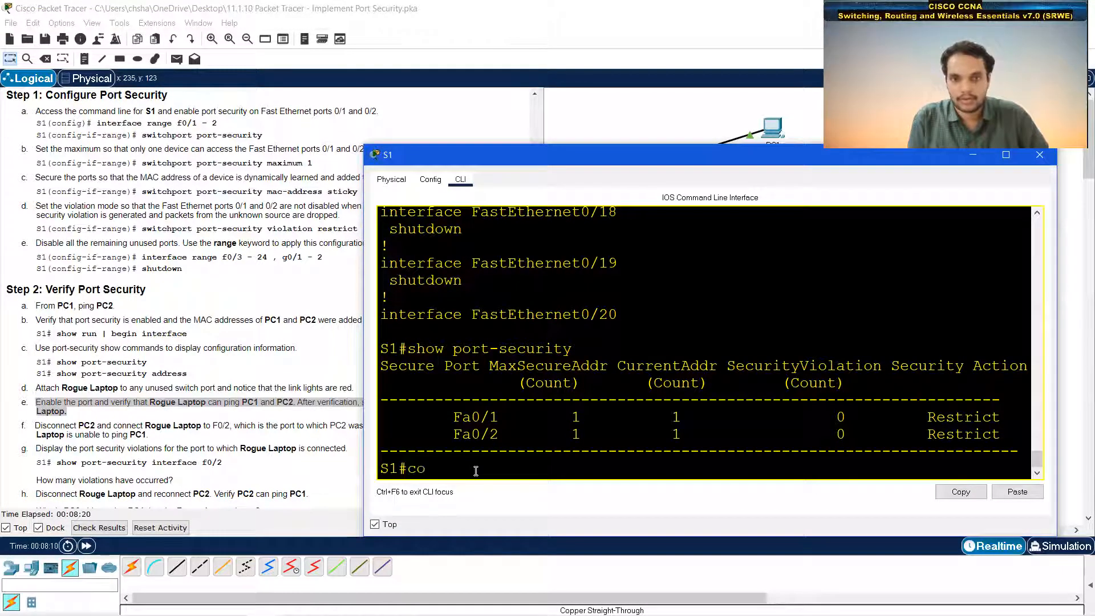
key("BackSpace")
key("BackSpace")
type("f t")
key("Return")
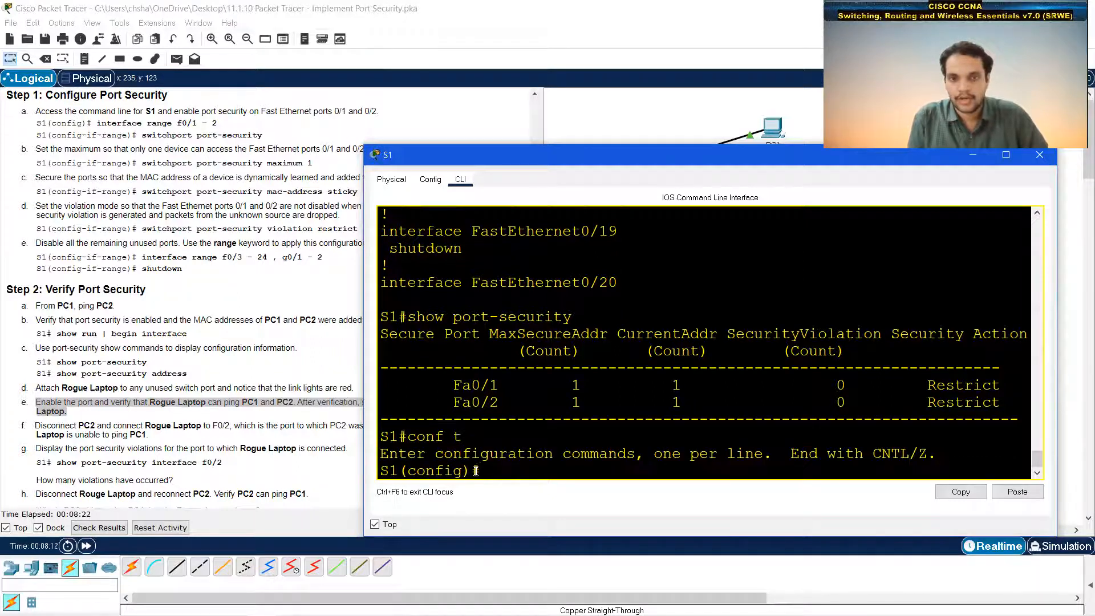
Enable S1's interface f0/3 with no shutdown and minimize the switch window.
type("int f0-")
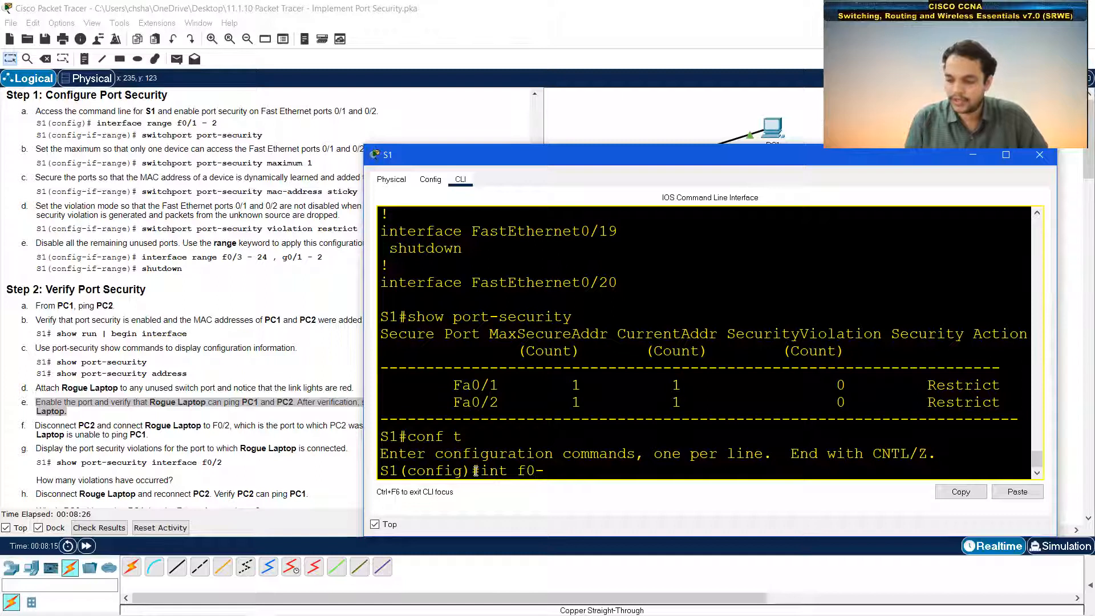
key("BackSpace")
type("/3")
key("Return")
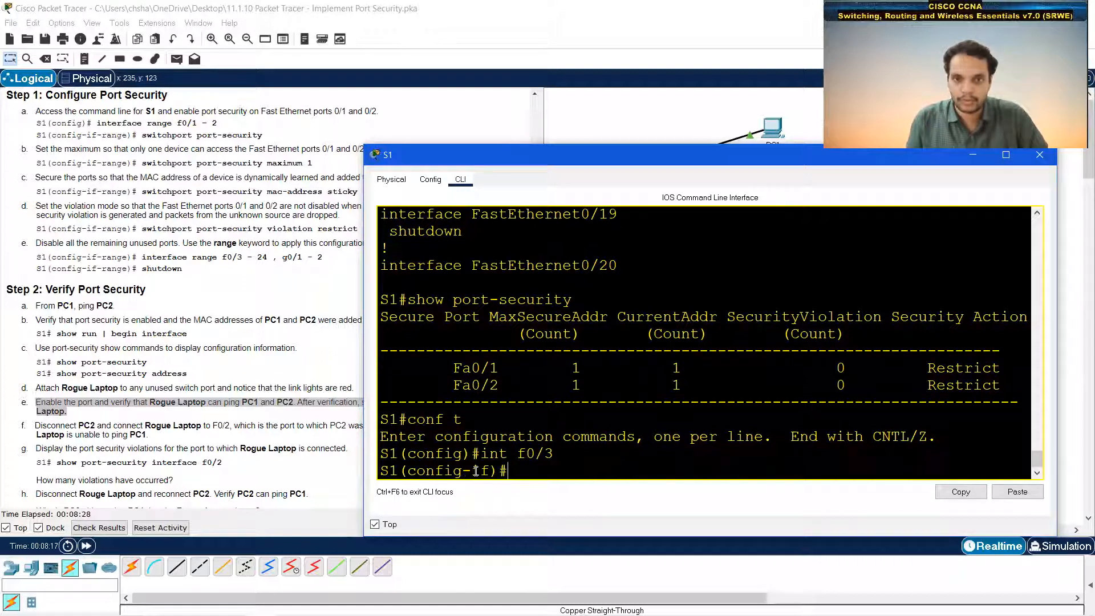
type("no shutdown")
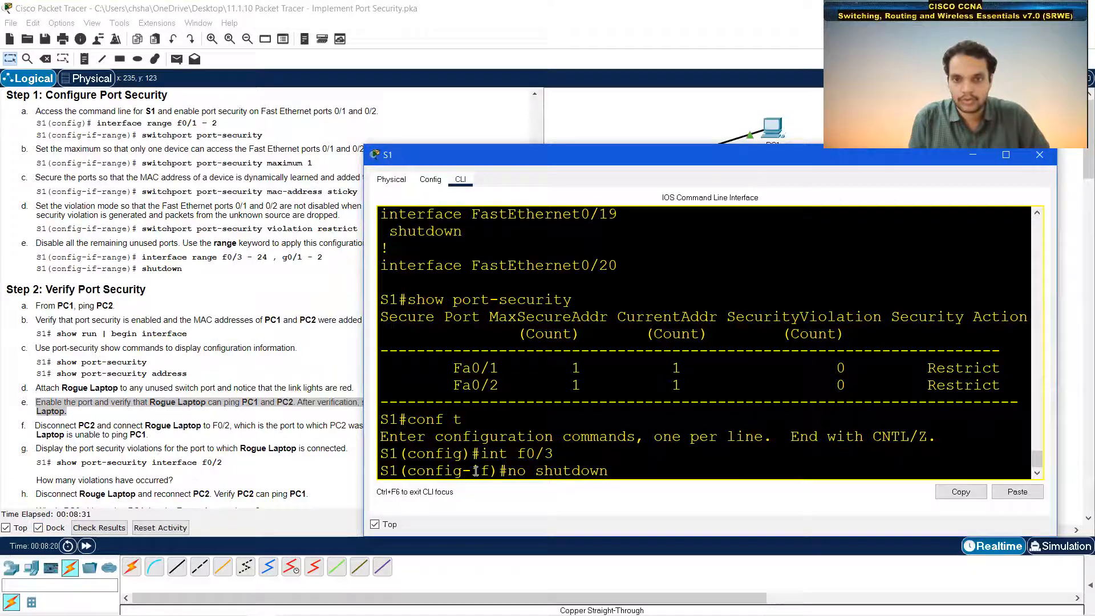
key("Return")
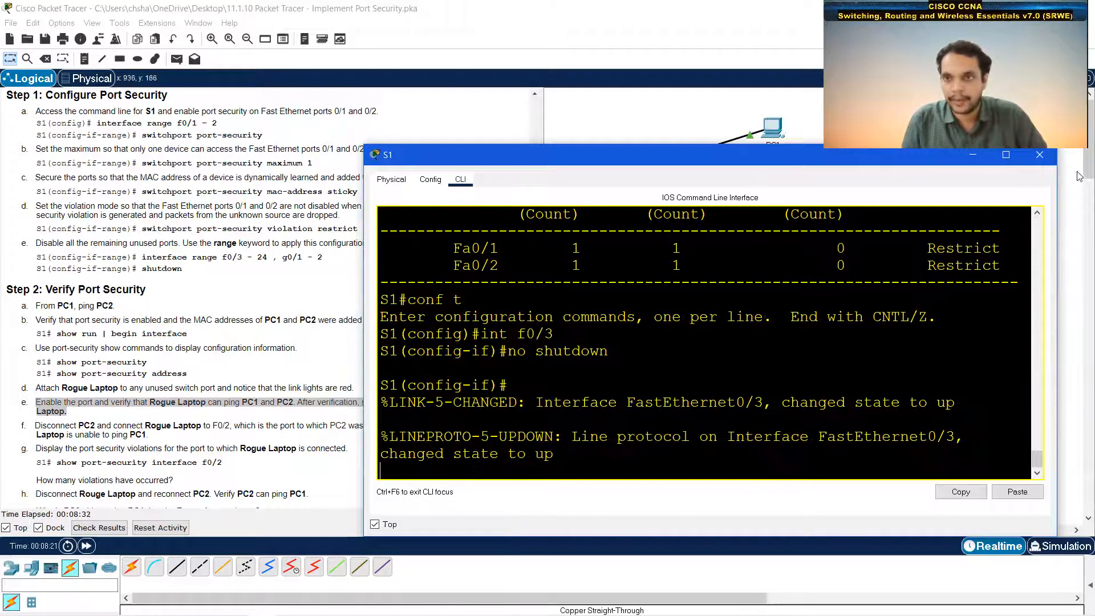
left_click(973, 157)
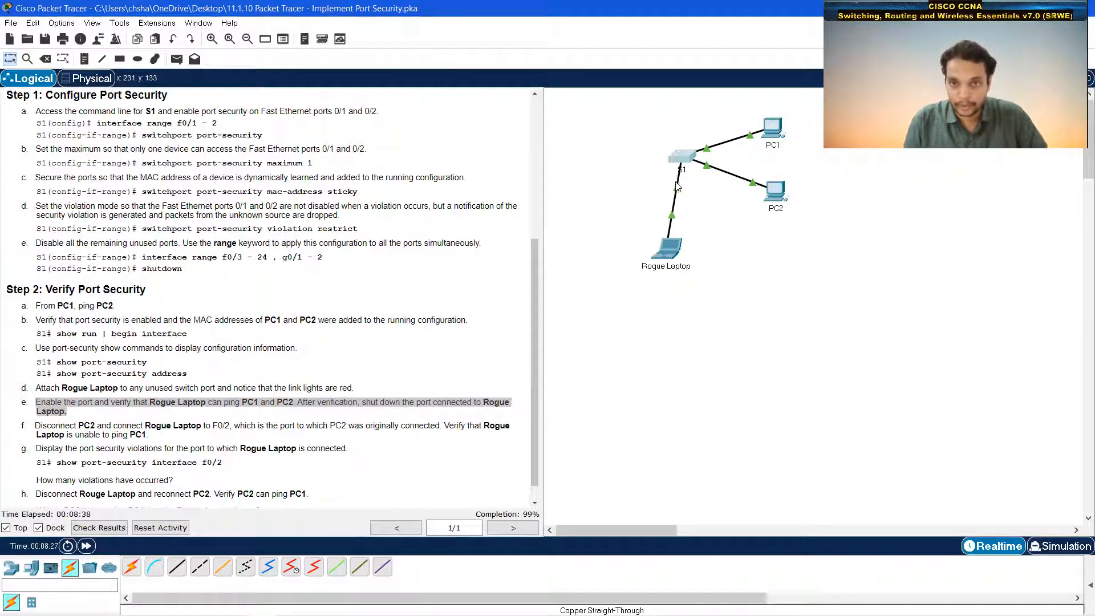
Open the Command Prompt on Rogue Laptop and ping PC1 at 10.10.10.10.
left_click(677, 251)
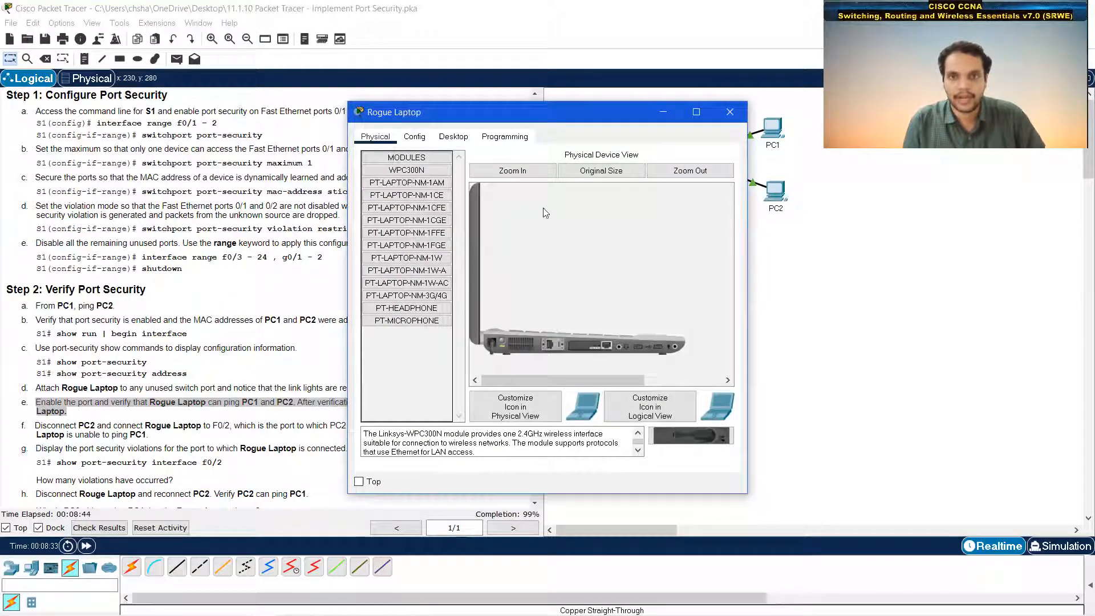
left_click(457, 141)
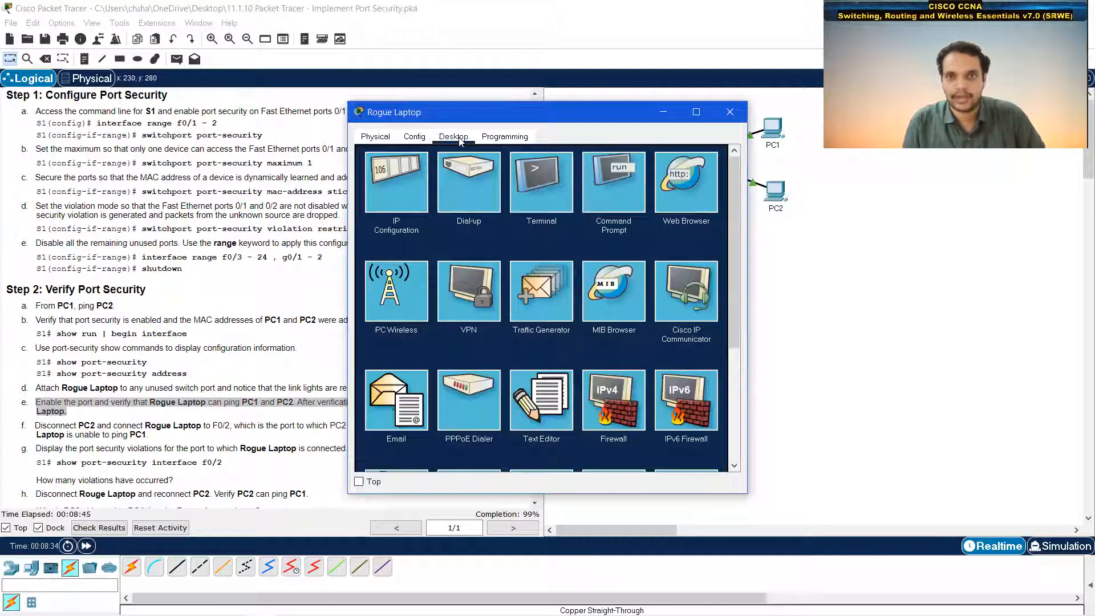
left_click(615, 189)
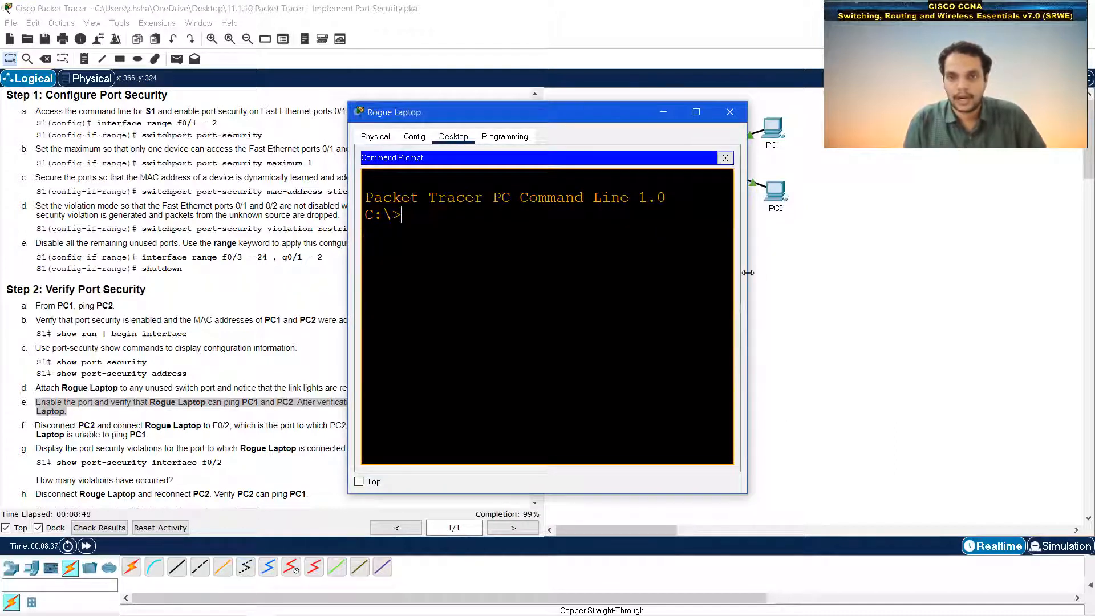
type("ping 10.10.10.10")
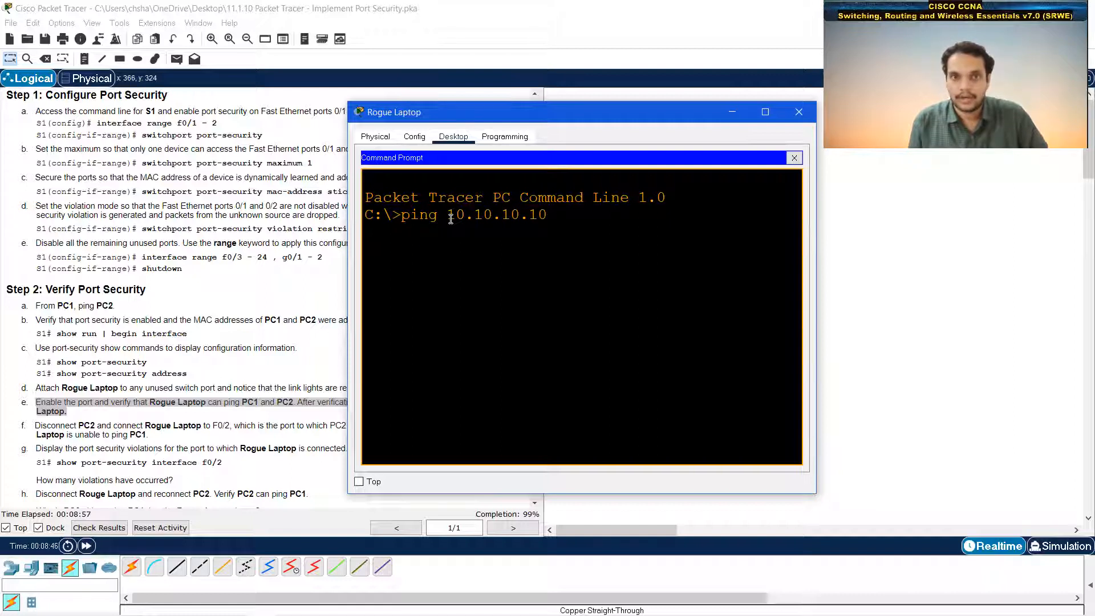
key("Return")
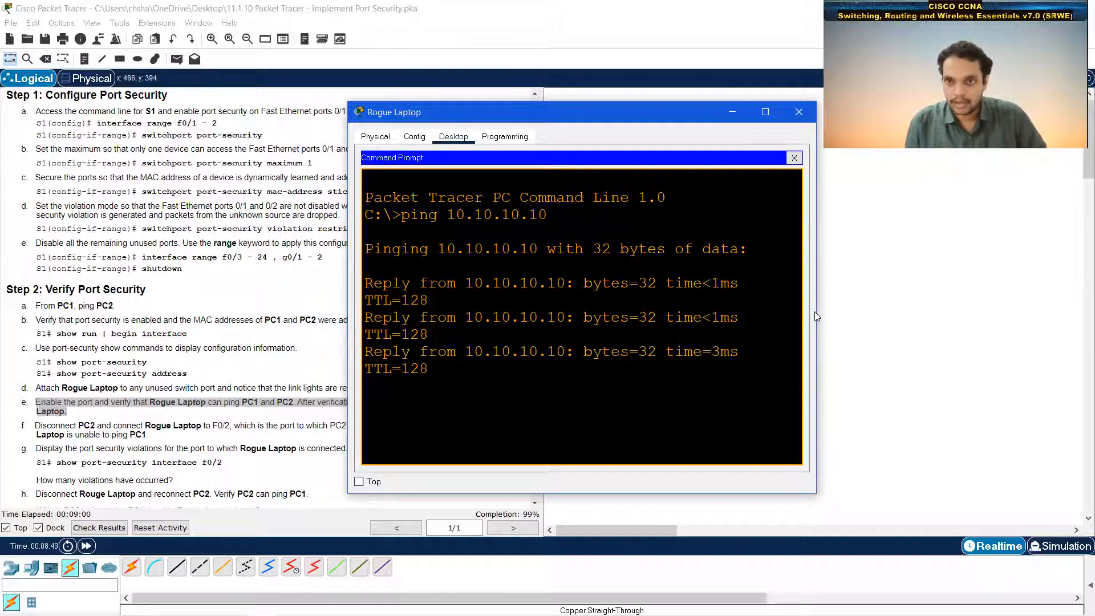
Ping PC2 at 10.10.10.11 from Rogue Laptop, enlarging and moving its window to read the replies, and minimize it.
left_click_drag(818, 311, 884, 315)
key("Up")
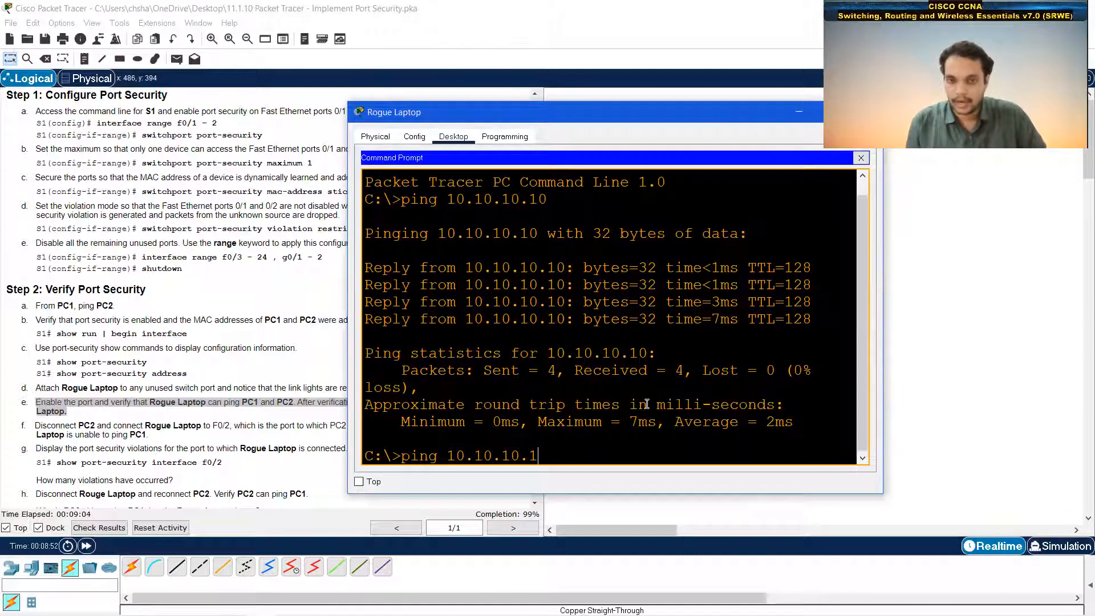
key("Return")
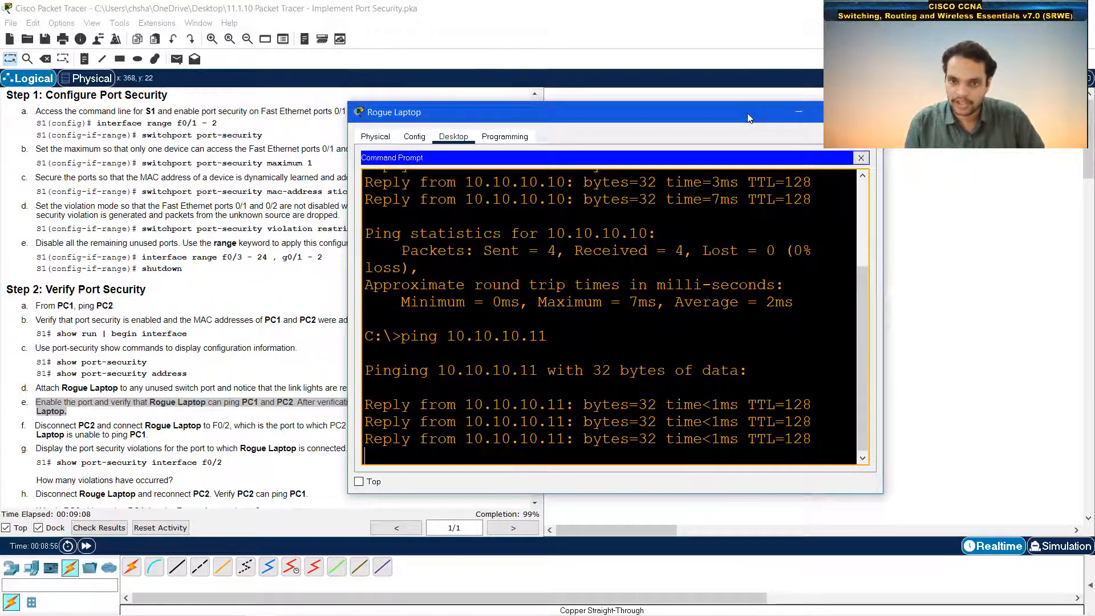
left_click_drag(748, 113, 900, 230)
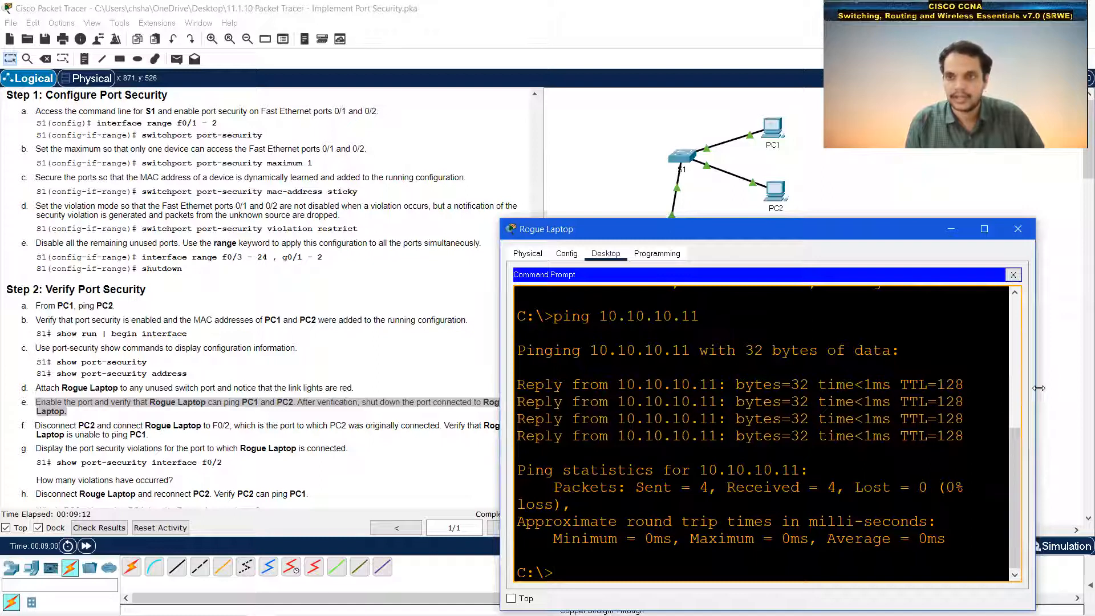
left_click_drag(1039, 388, 1087, 387)
scroll(350, 293, "down", 1)
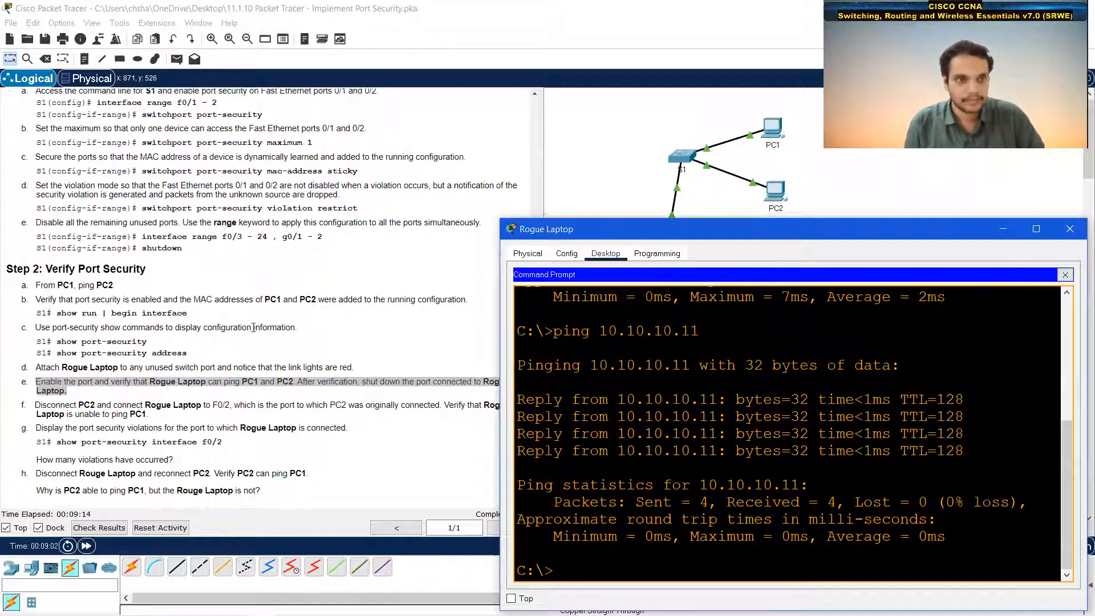
left_click(1001, 229)
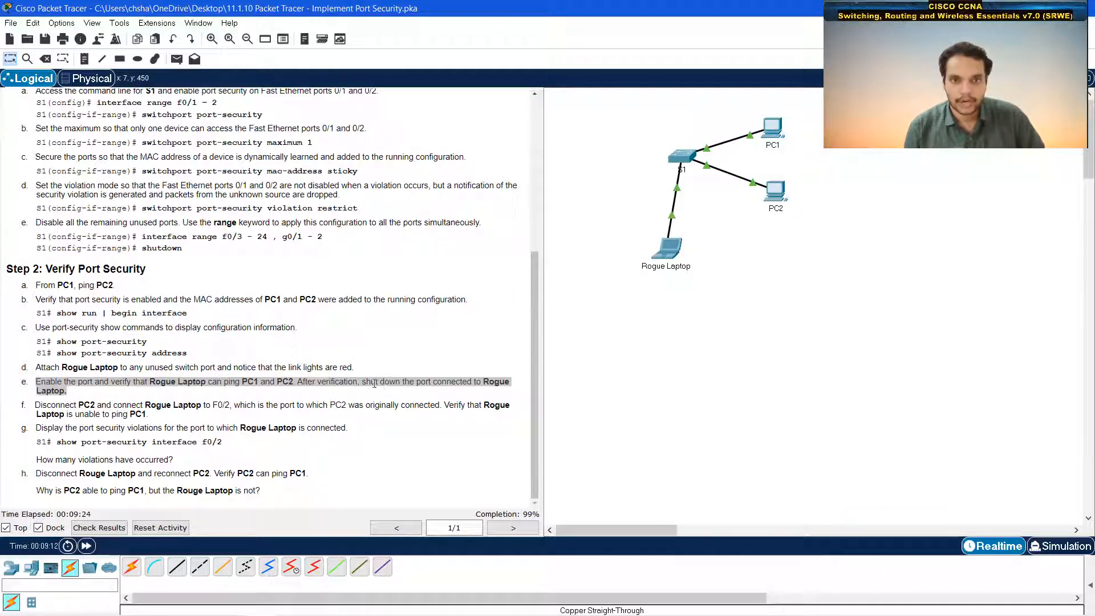
Shut down interface f0/3 on S1 and minimize the switch window.
left_click(685, 160)
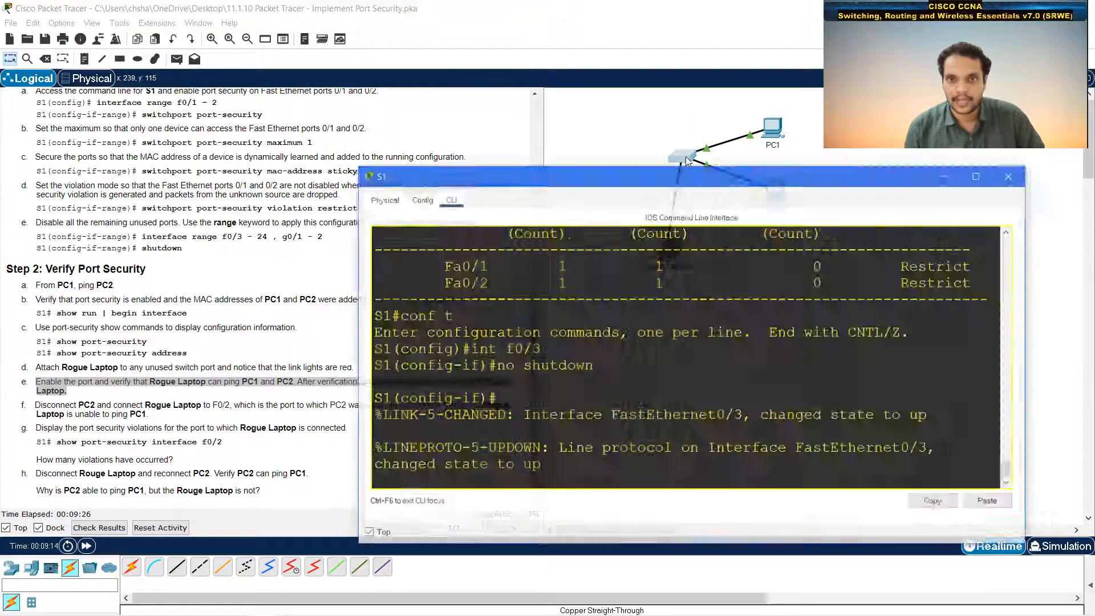
key("Return")
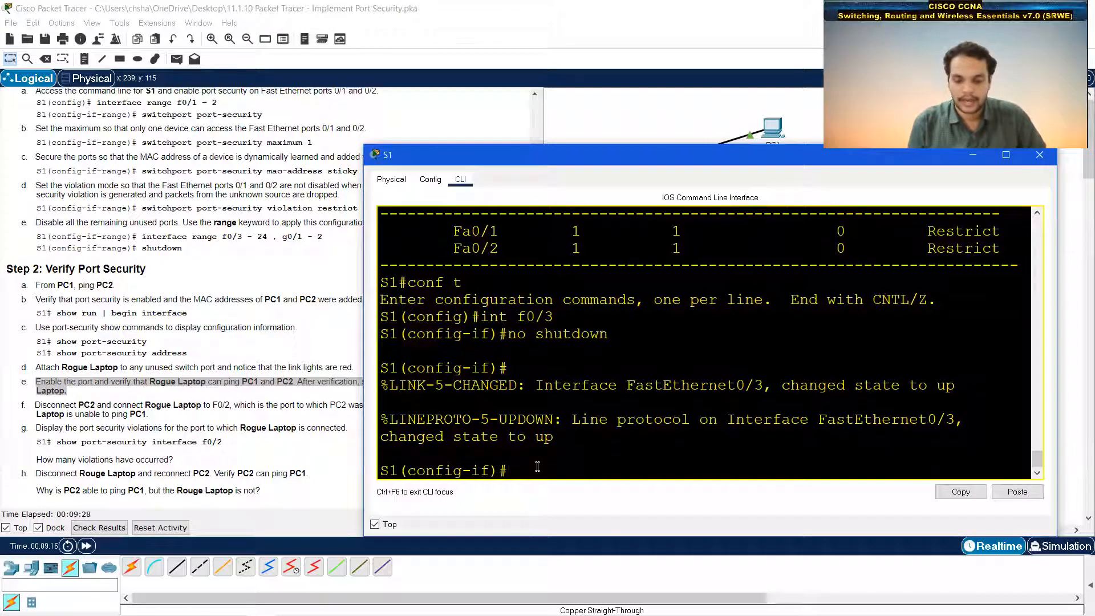
type("int f0/3")
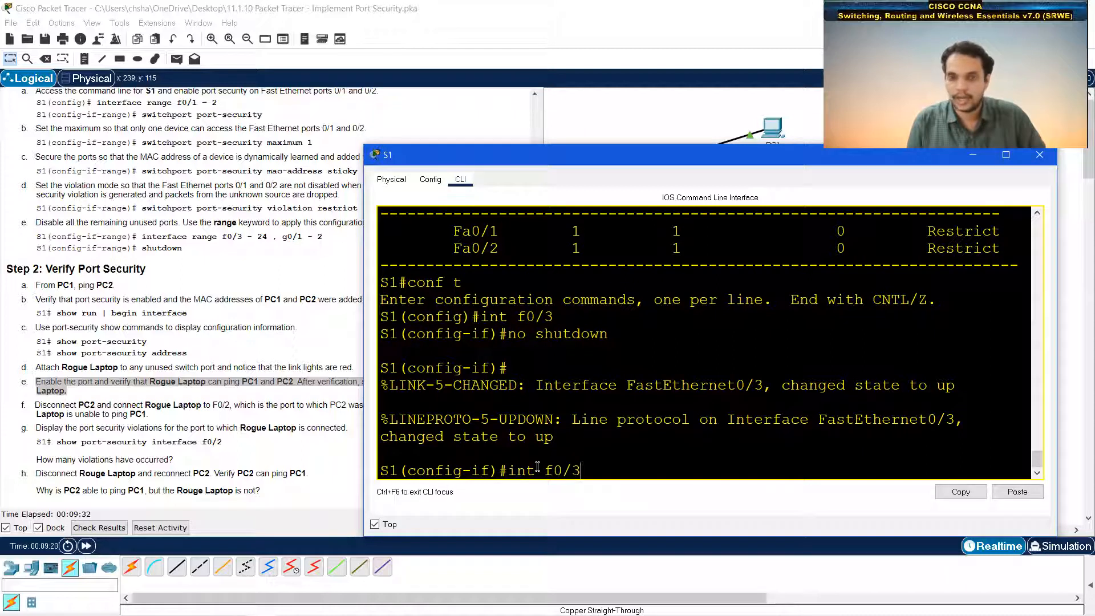
key("Return")
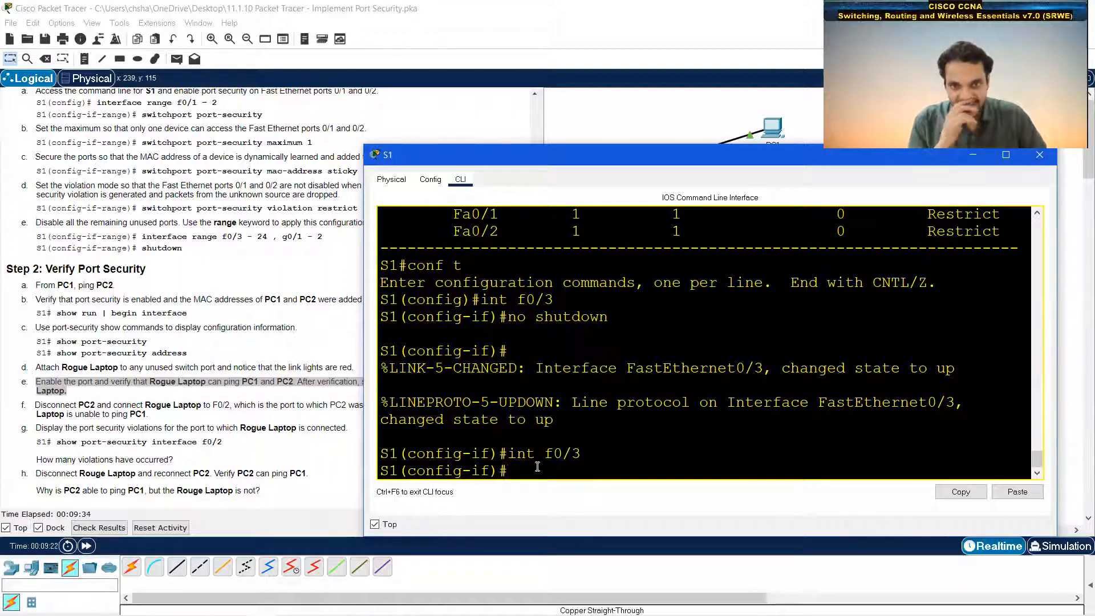
type("sh")
key("Return")
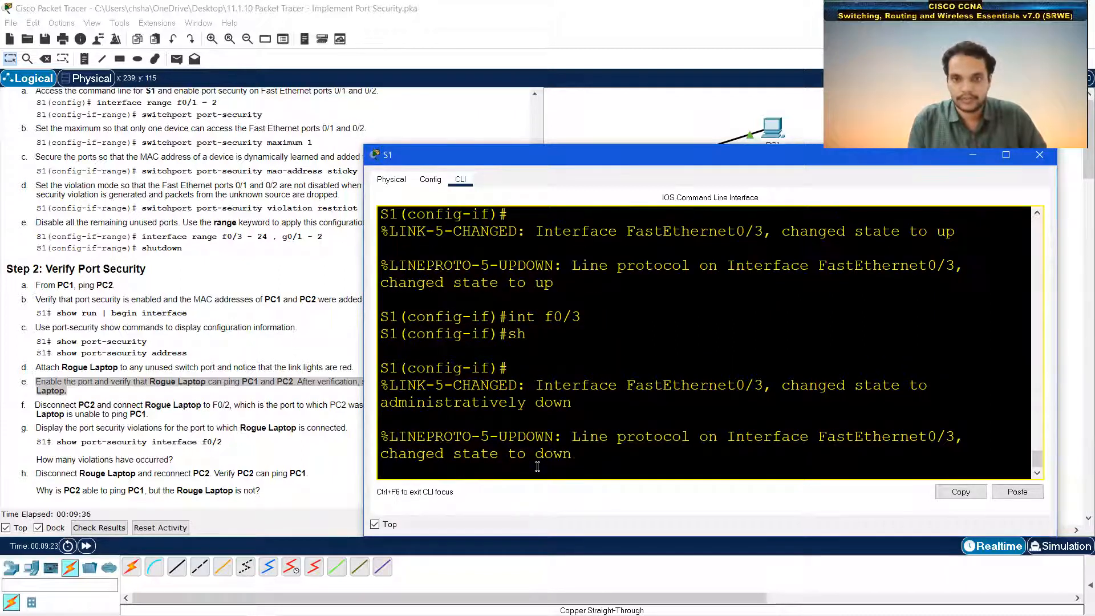
left_click(974, 156)
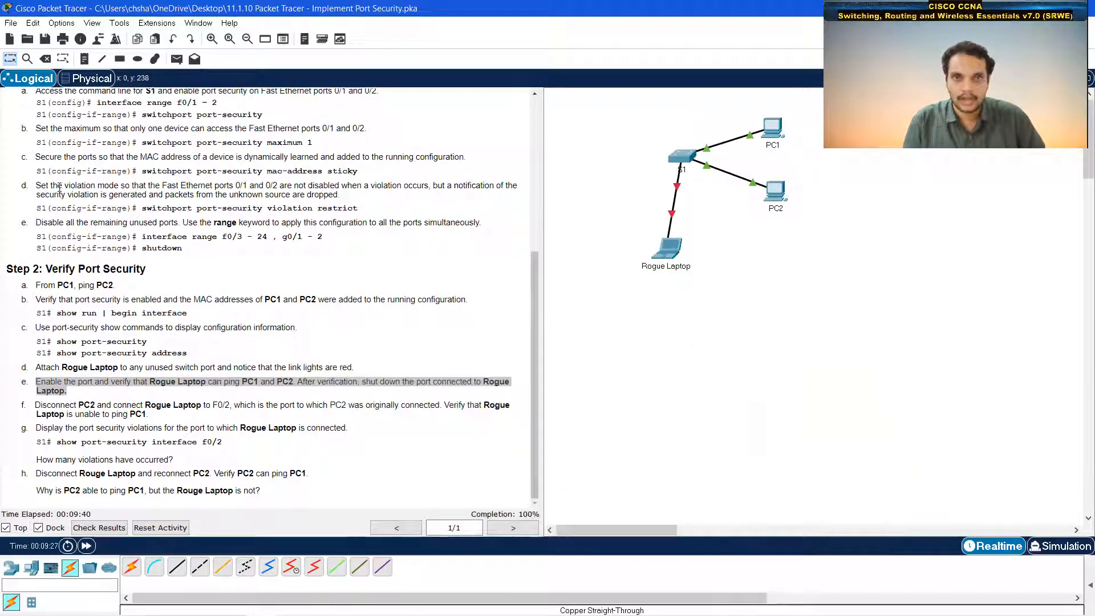
Delete the cable between S1 and PC2 and the cable between S1 and Rogue Laptop.
left_click(45, 59)
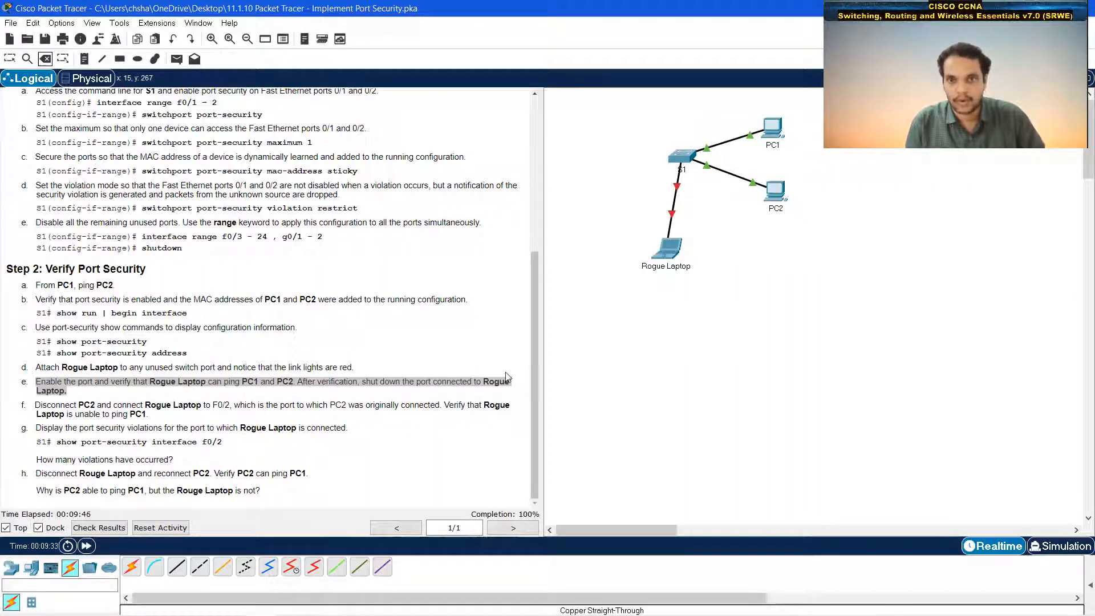
left_click(729, 173)
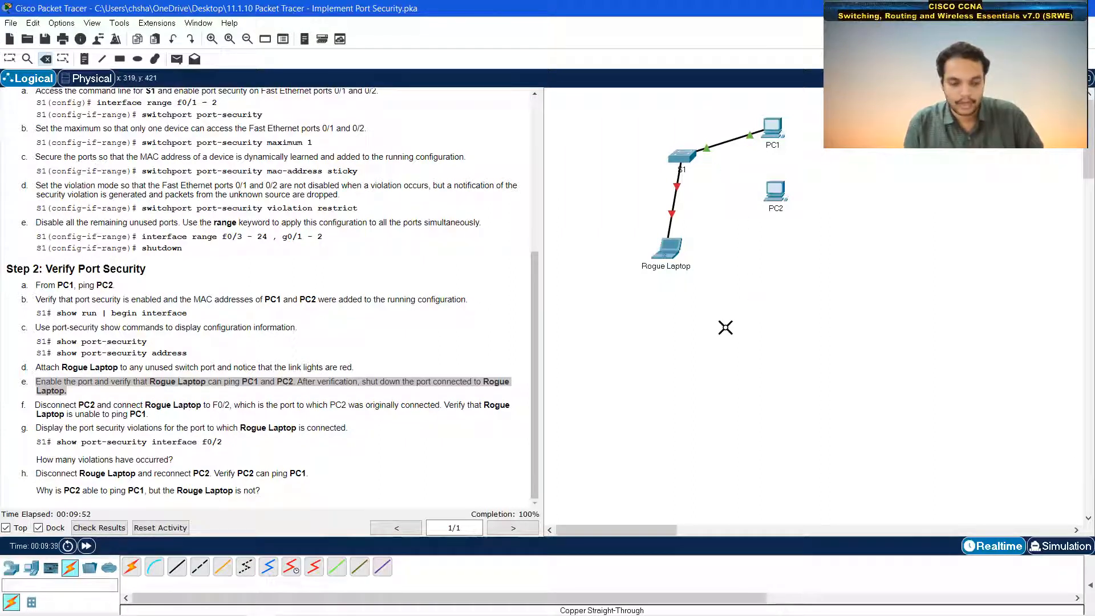
key("Escape")
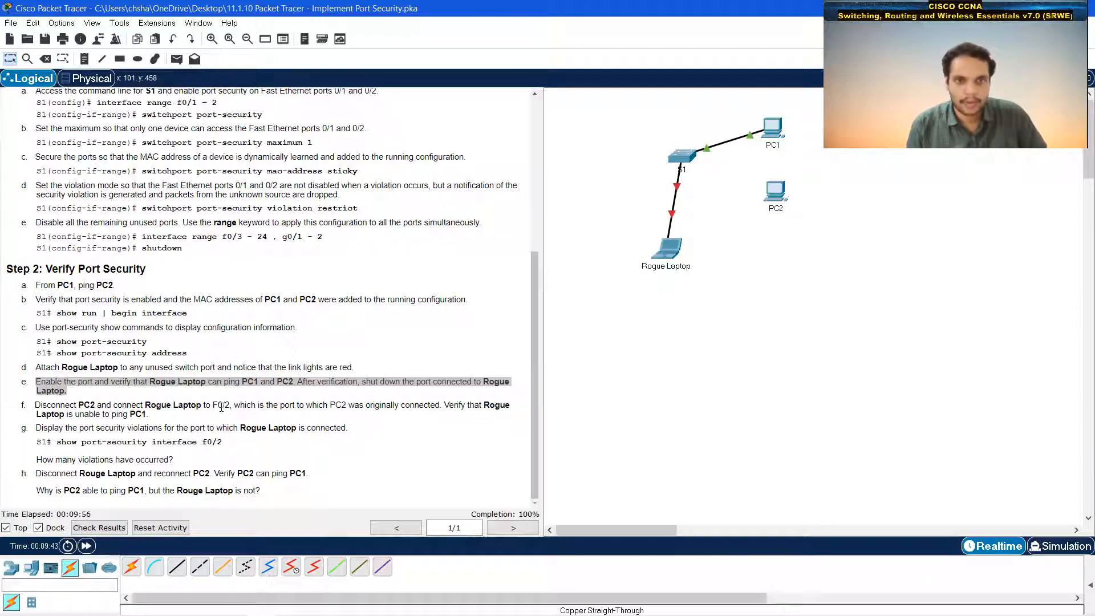
left_click(45, 59)
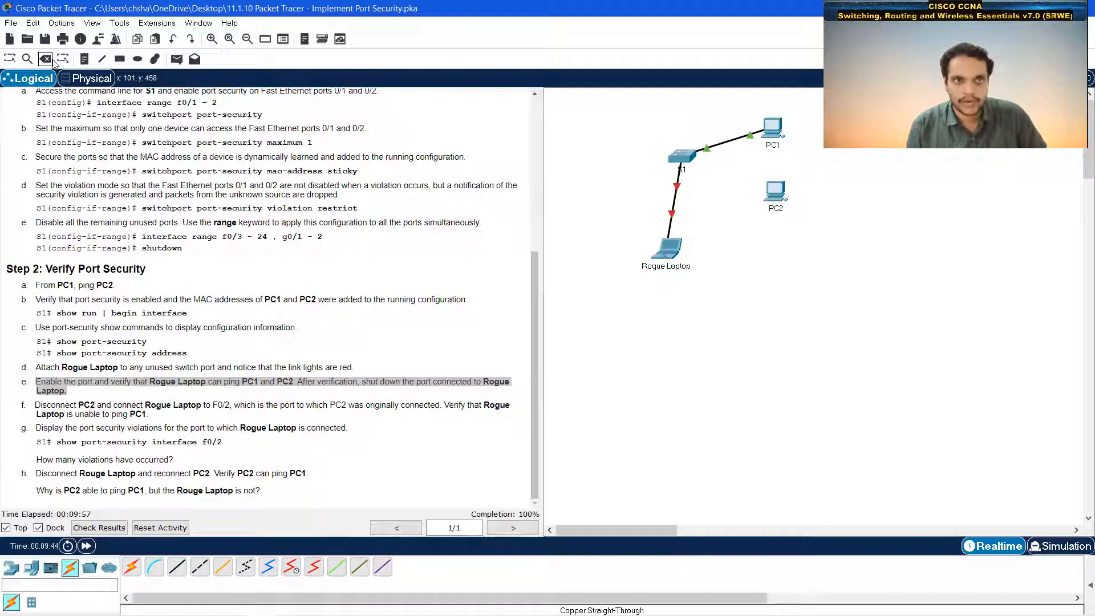
left_click(675, 196)
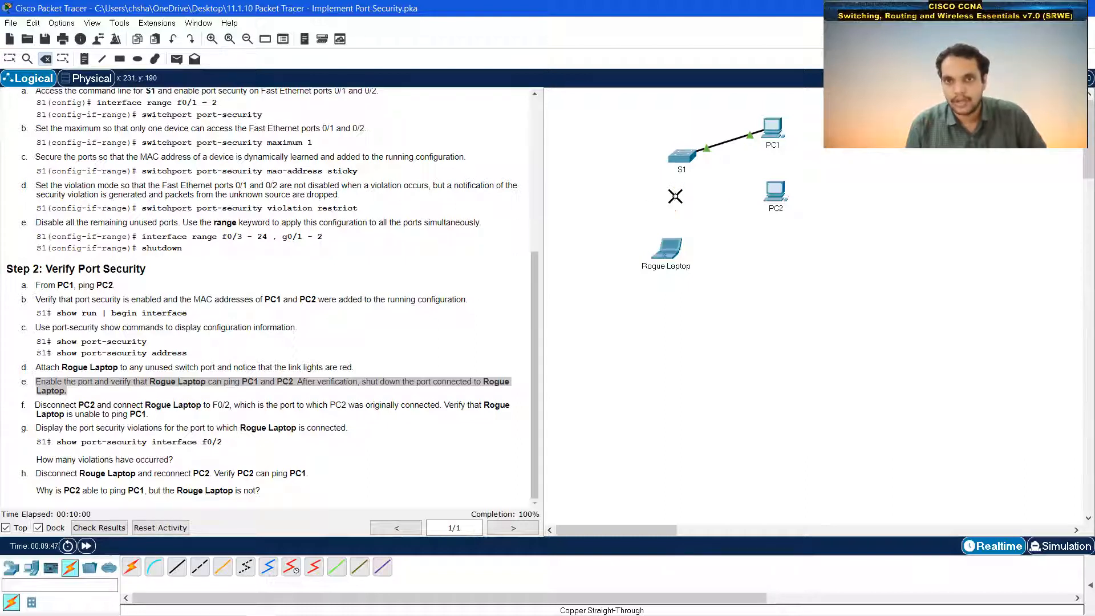
key("Escape")
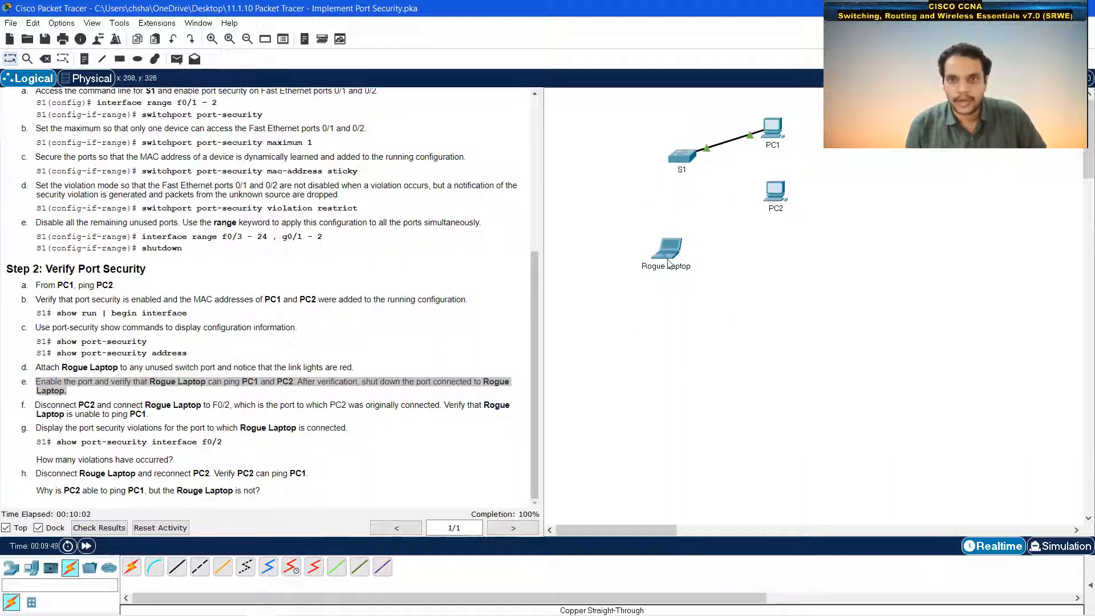
Connect Rogue Laptop's FastEthernet0 port to FastEthernet0/2 on S1 with a copper straight-through cable.
left_click(178, 567)
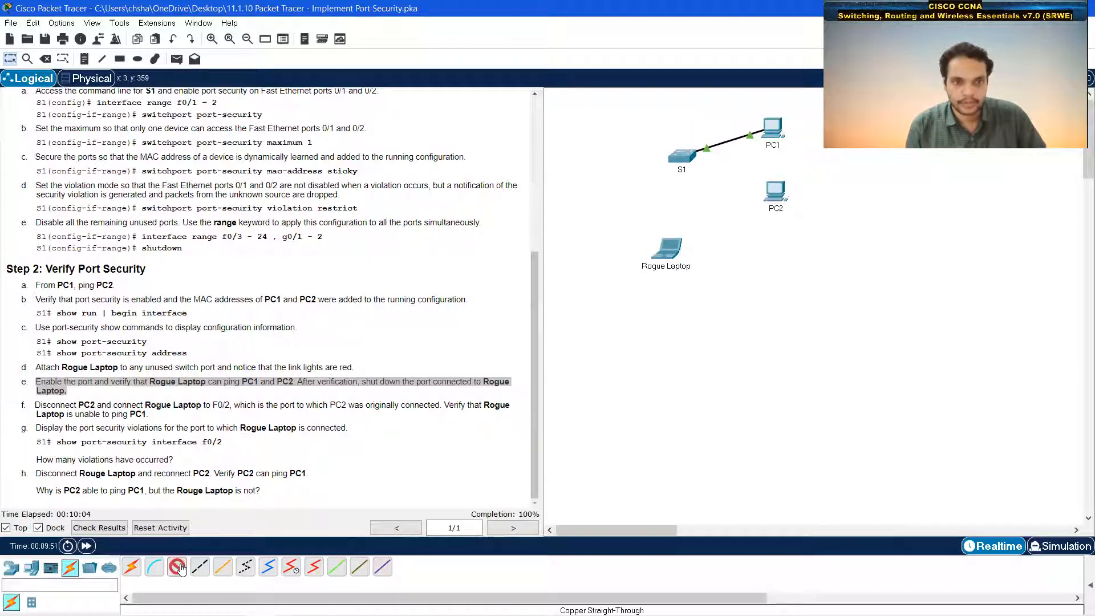
left_click(671, 251)
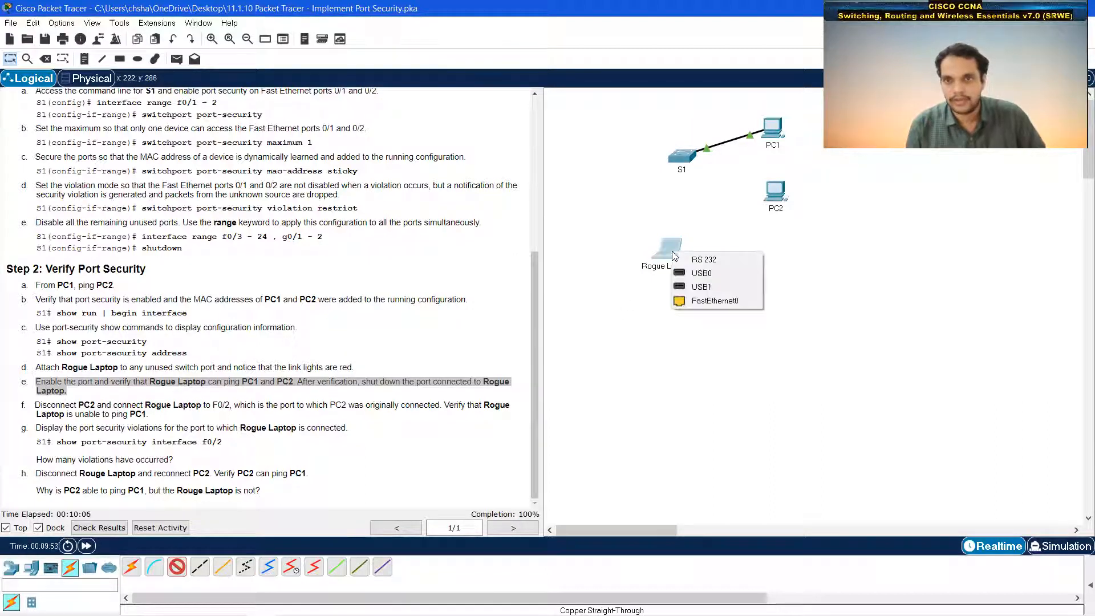
left_click(726, 303)
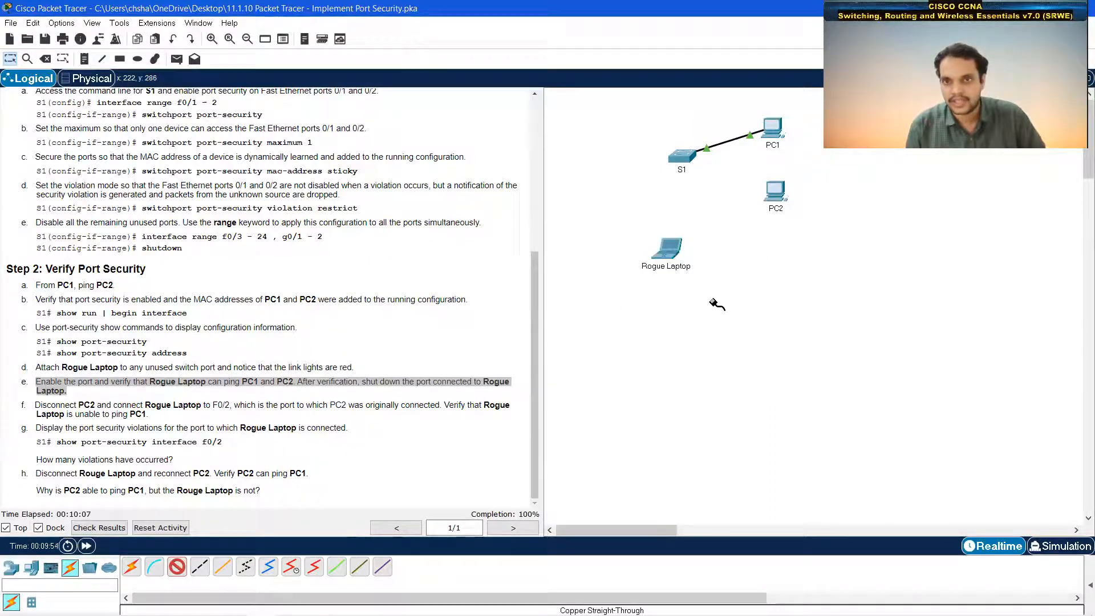
left_click(686, 166)
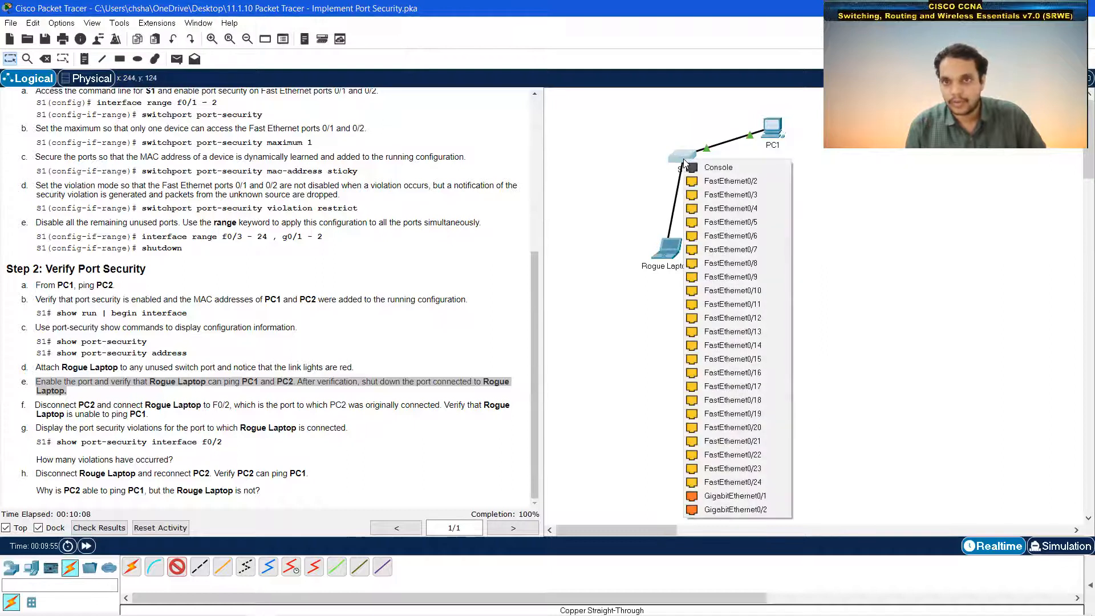
left_click(720, 181)
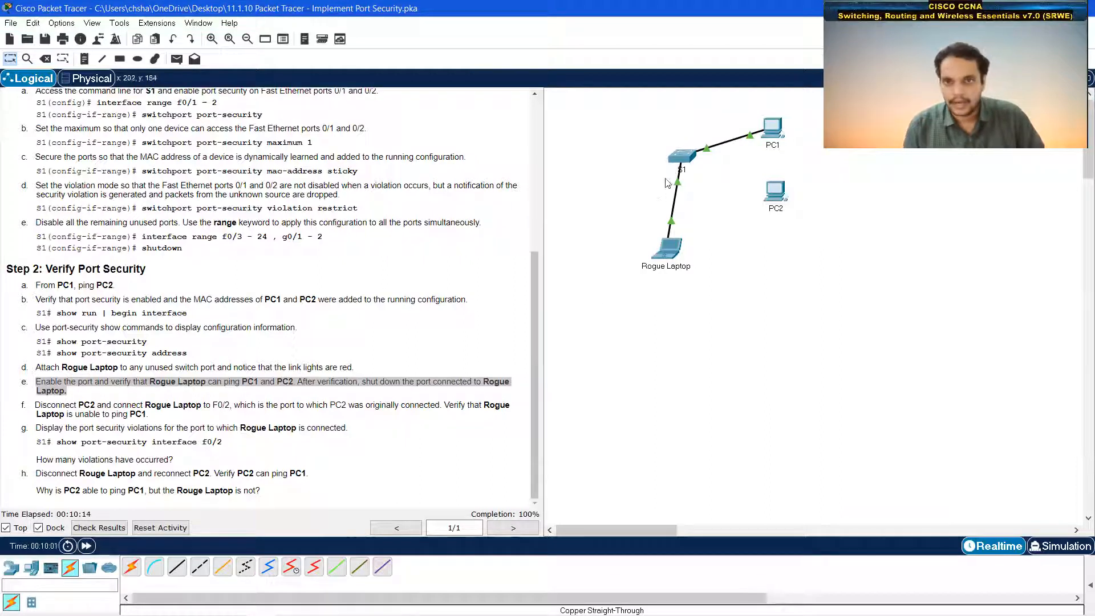
Ping PC1 at 10.10.10.10 from Rogue Laptop's Command Prompt, resize and move its window to read the output, and close it.
left_click(141, 417)
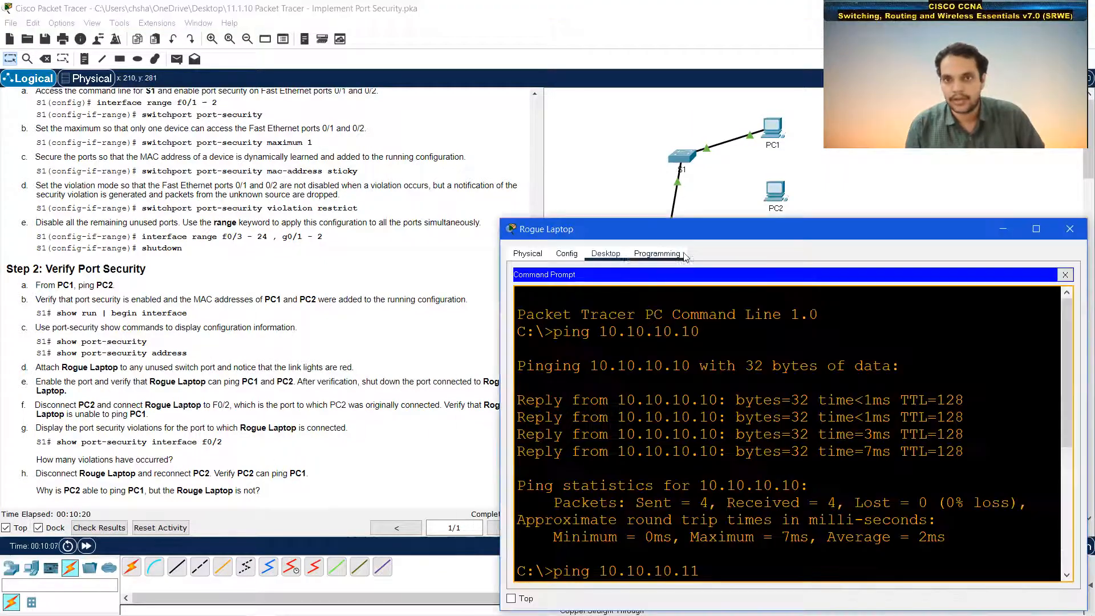
left_click(667, 250)
scroll(740, 445, "down", 5)
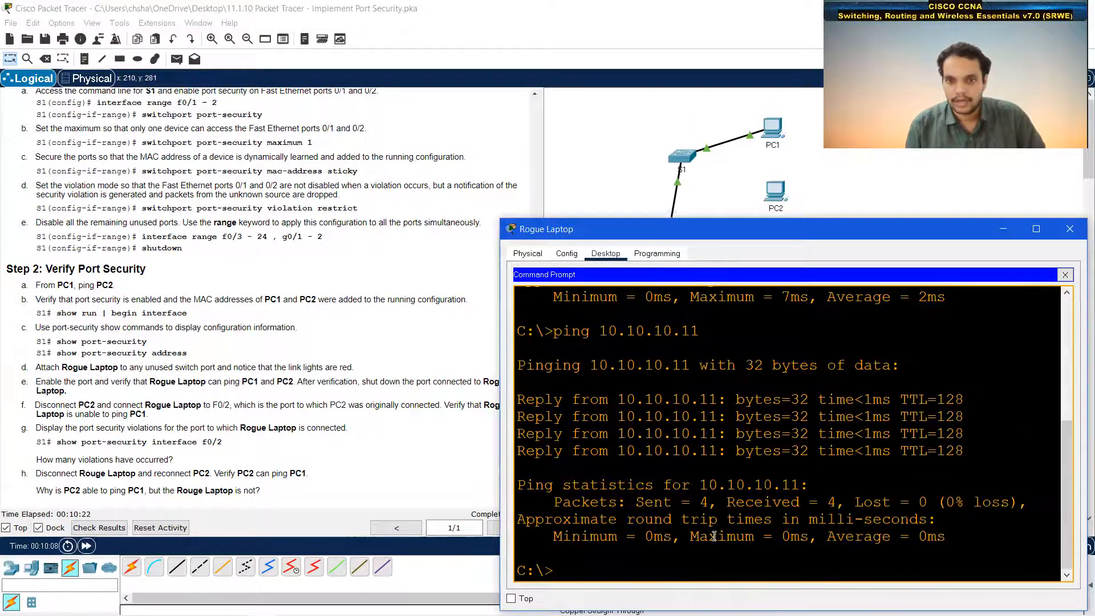
key("Up")
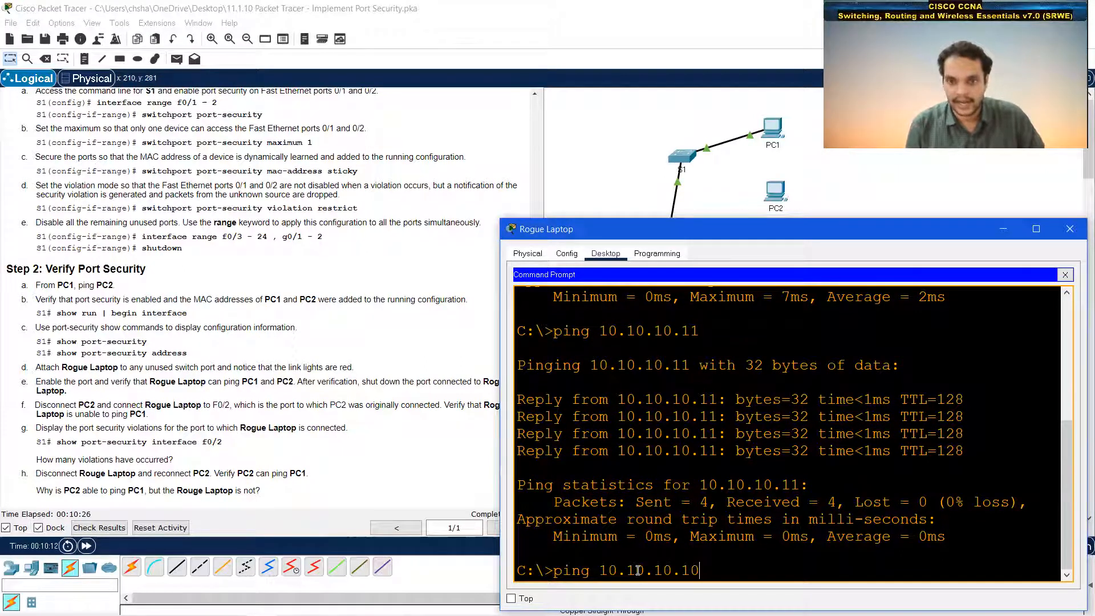
key("Return")
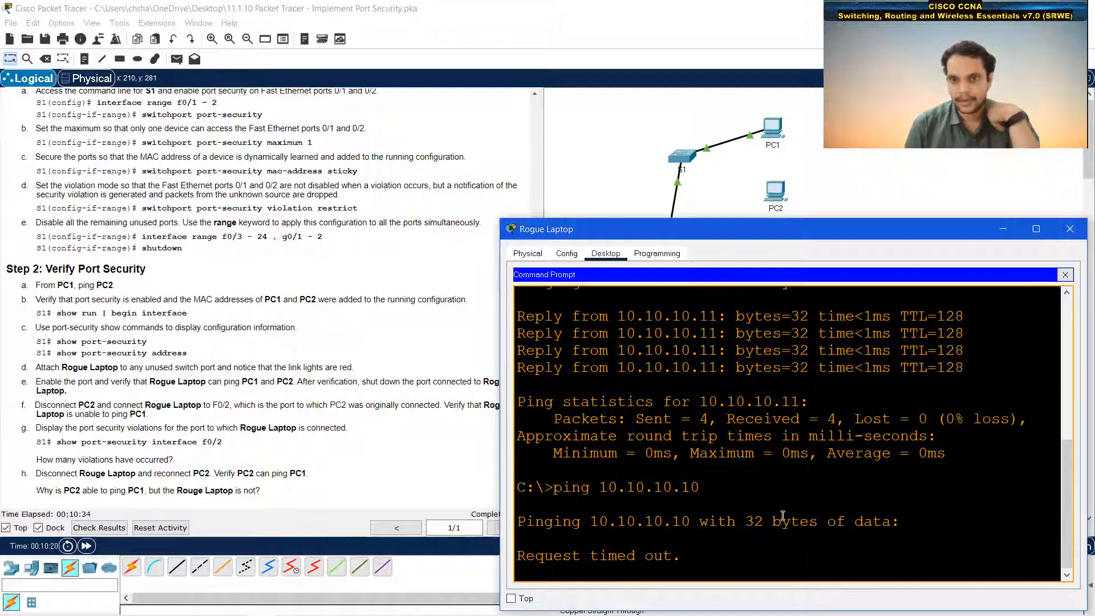
left_click_drag(720, 227, 720, 199)
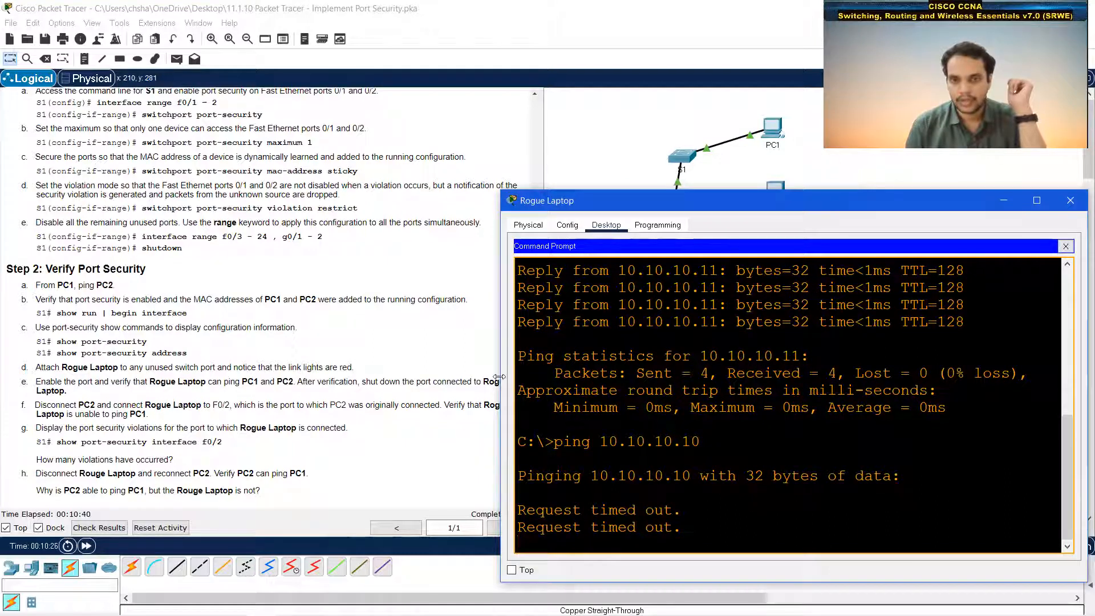
left_click_drag(499, 377, 538, 377)
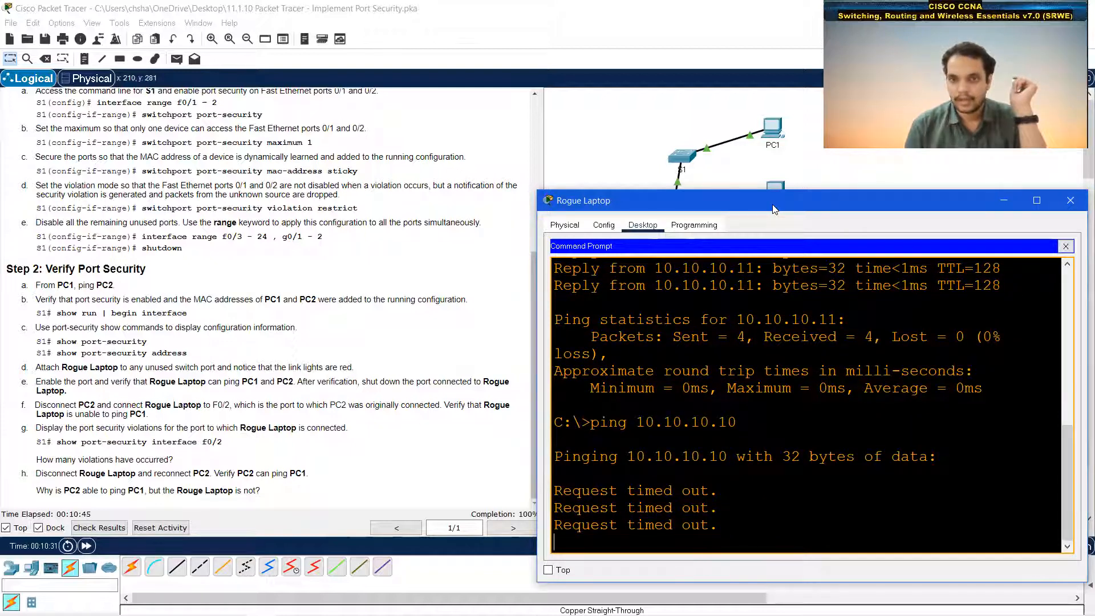
left_click_drag(772, 204, 760, 180)
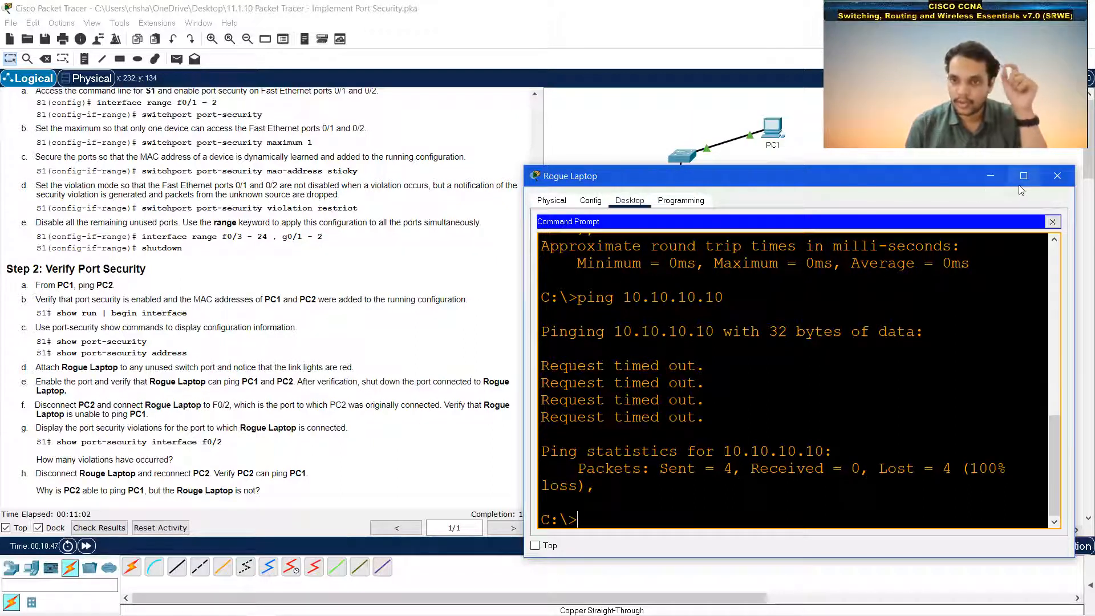
left_click(1058, 176)
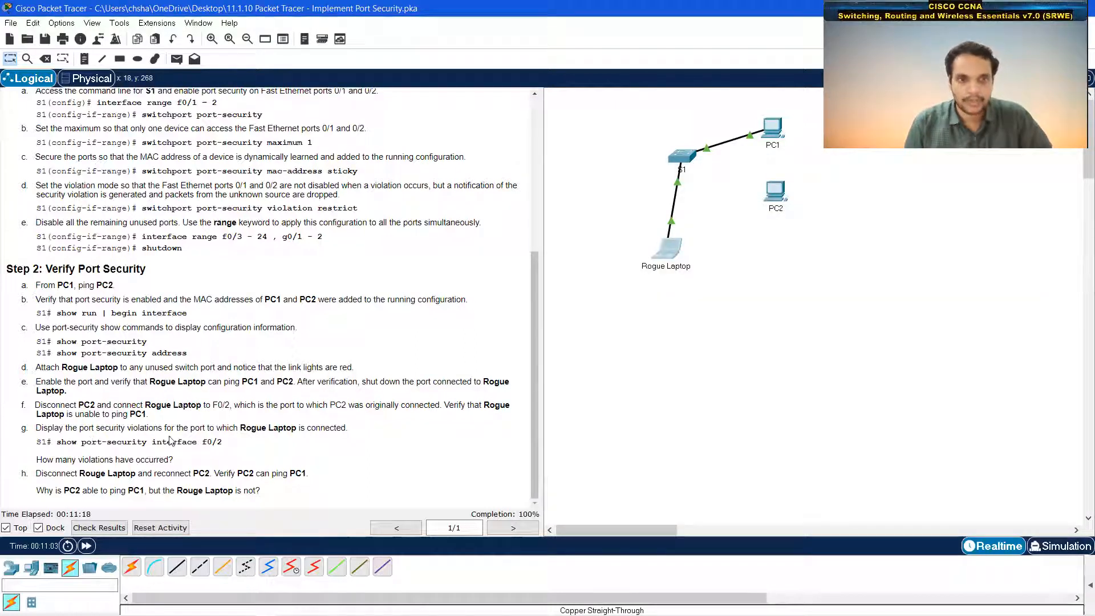
Return S1 to privileged EXEC mode and display the port security details with show port-security int f0/2.
left_click(680, 154)
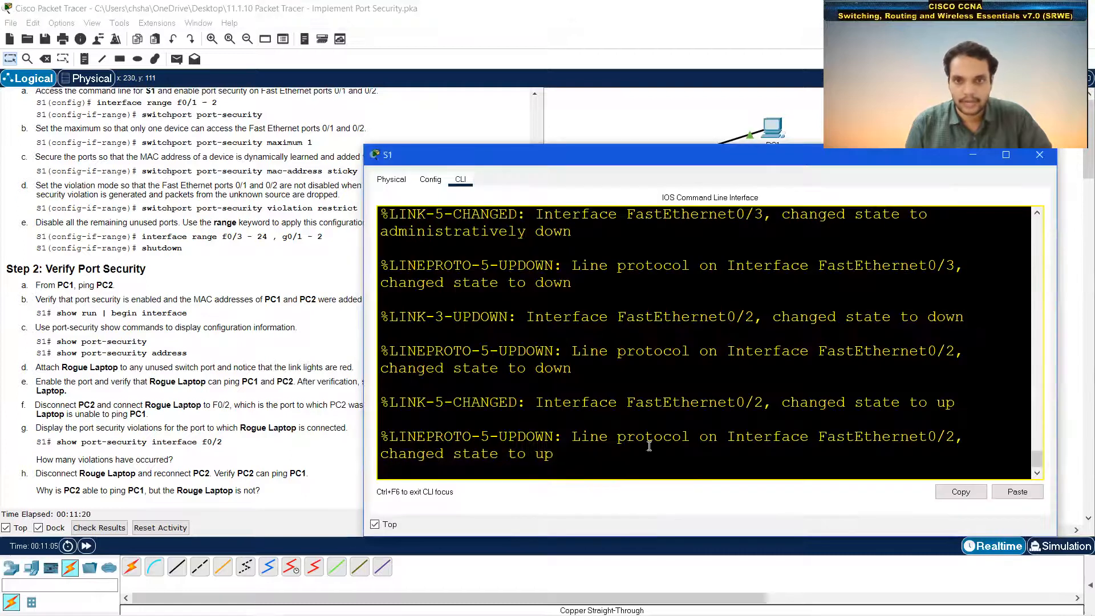
key("Return")
type("end")
key("Return")
type("show port-secur")
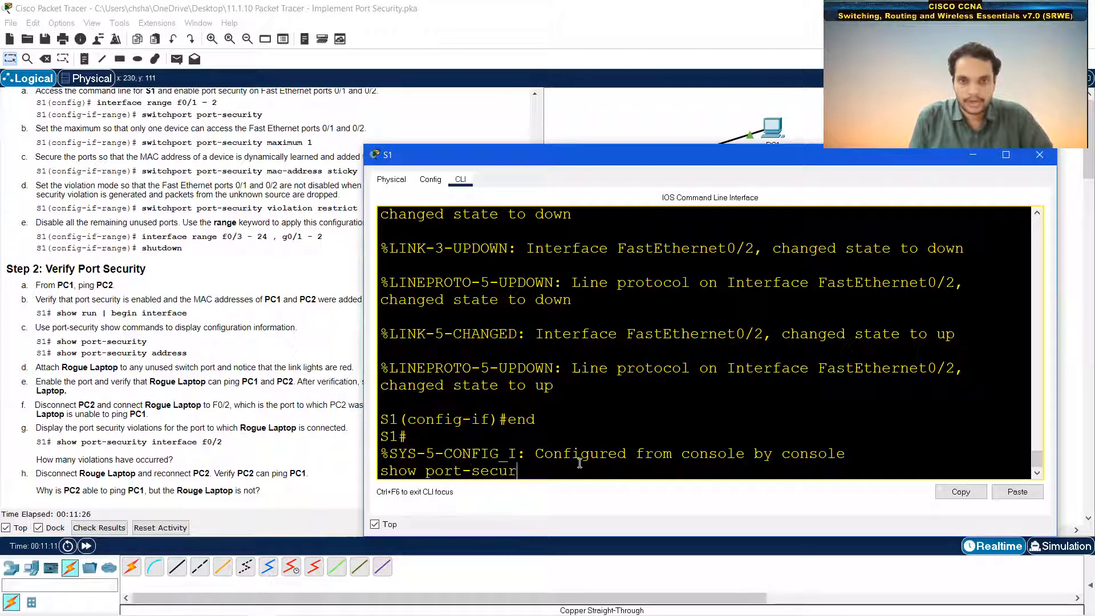
type("ity int f0/2")
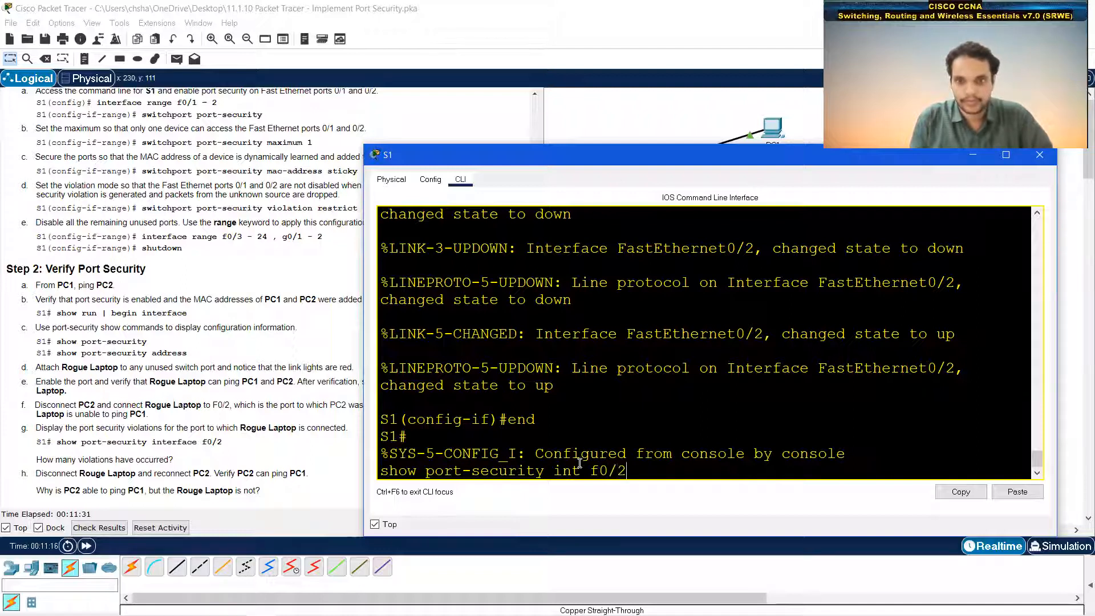
key("Return")
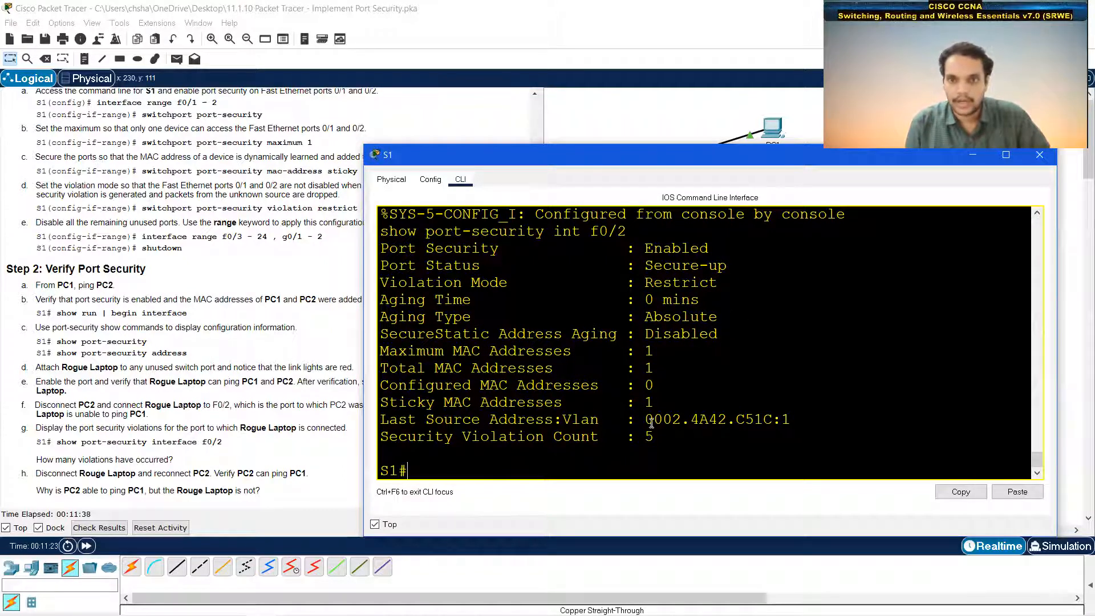
Examine the security violation count for f0/2 and the activity's question about how many violations have occurred.
left_click_drag(656, 439, 649, 438)
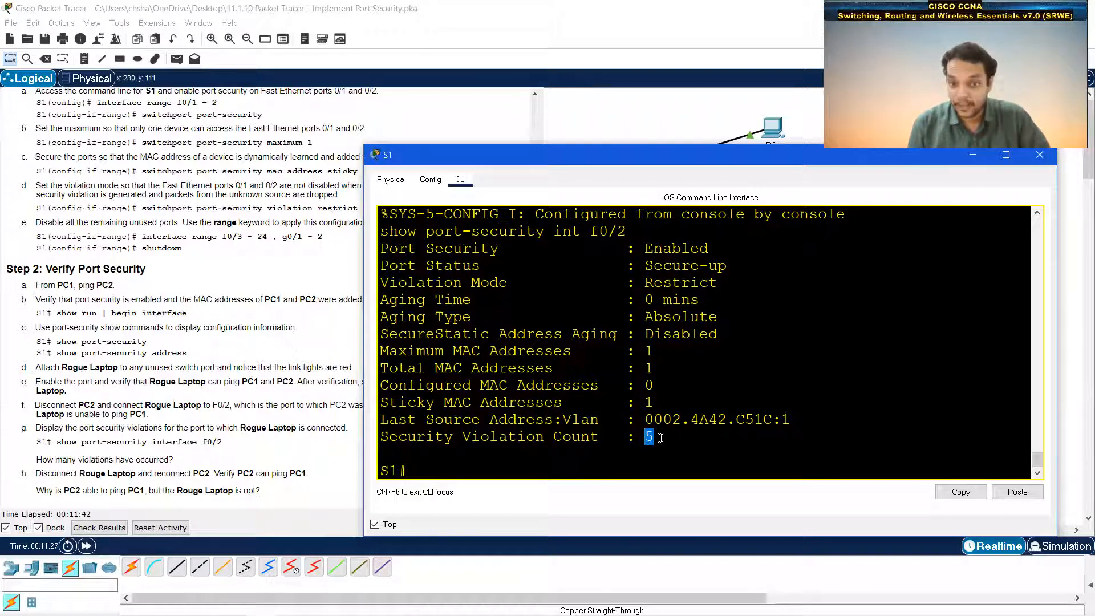
left_click(659, 437)
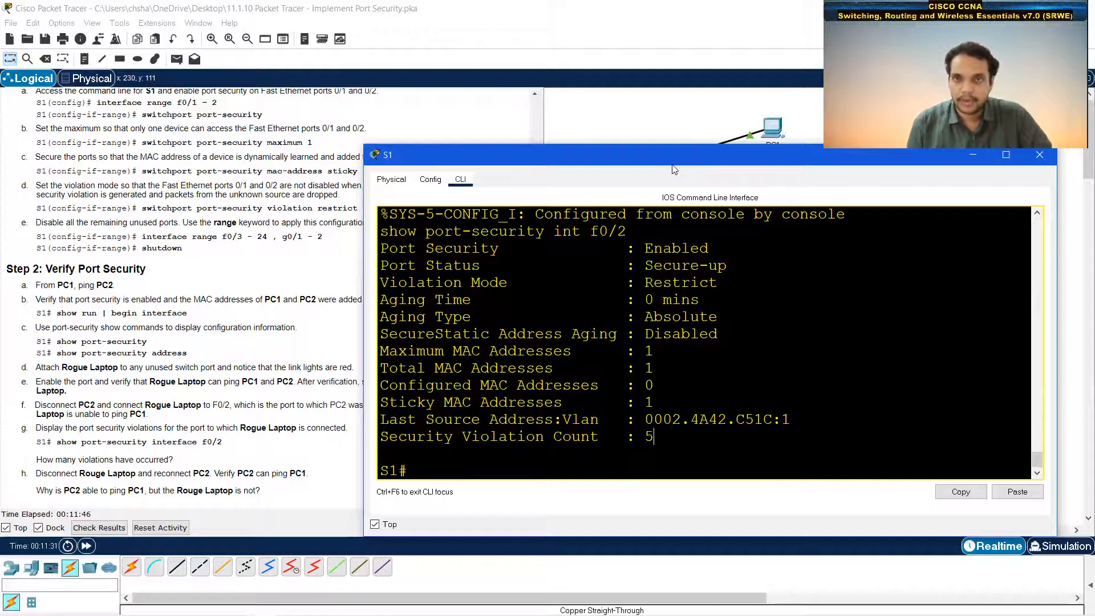
mouse_move(673, 166)
left_mouse_down()
mouse_move(705, 278)
mouse_move(686, 179)
left_mouse_up()
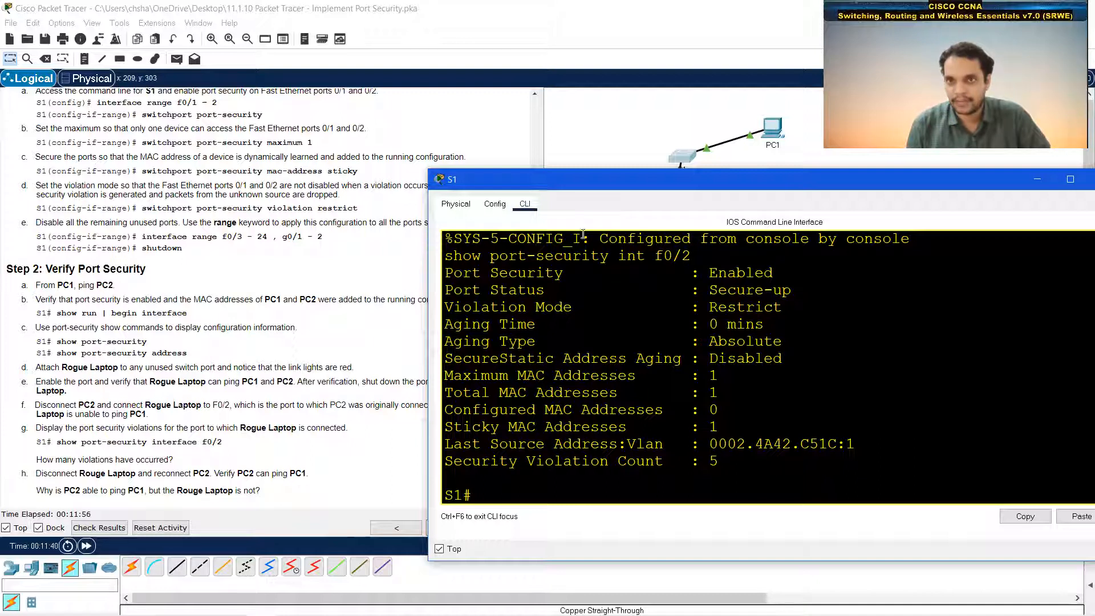
left_click_drag(590, 181, 656, 309)
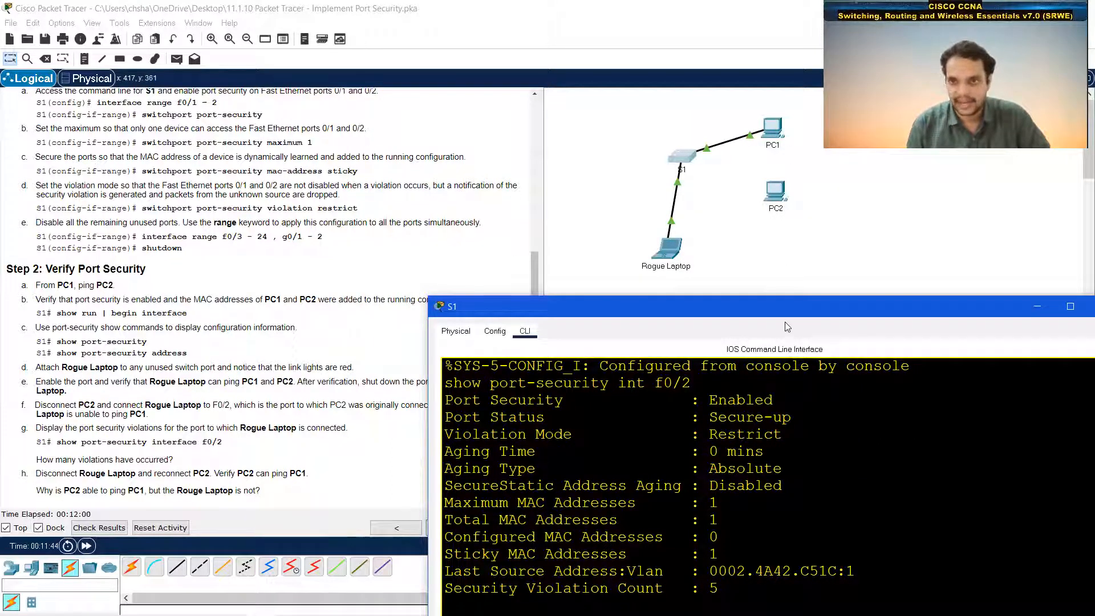
left_click_drag(780, 297, 651, 129)
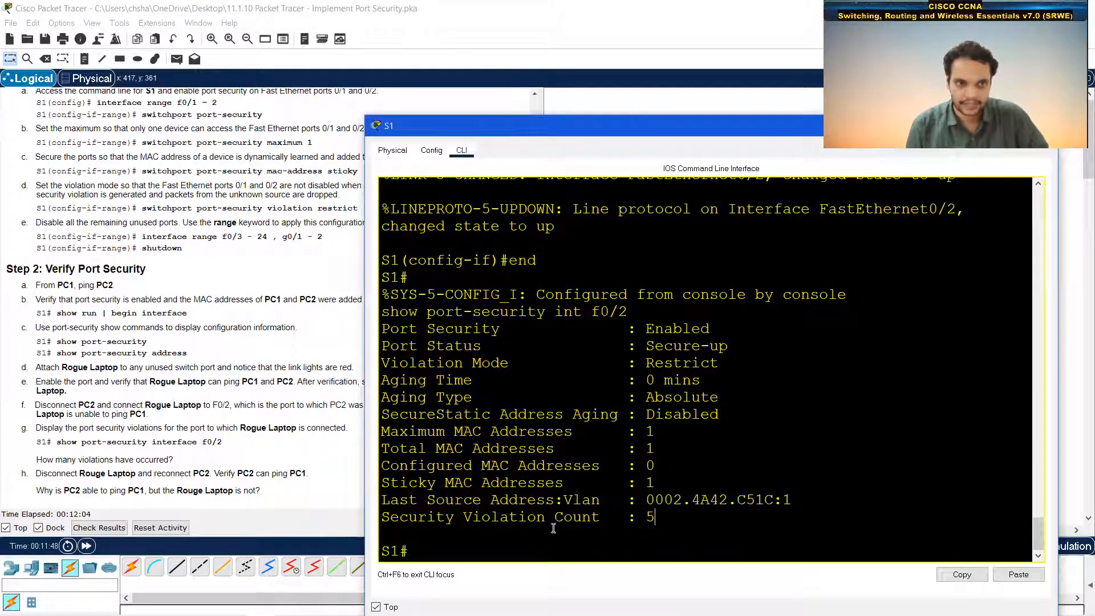
left_click_drag(173, 460, 38, 462)
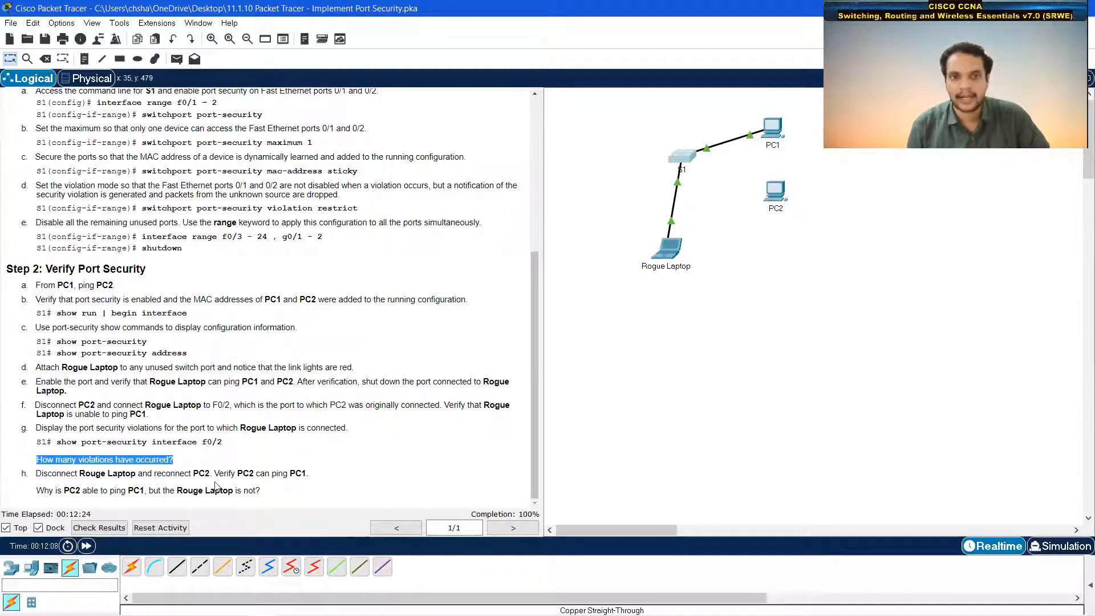
left_click(722, 385)
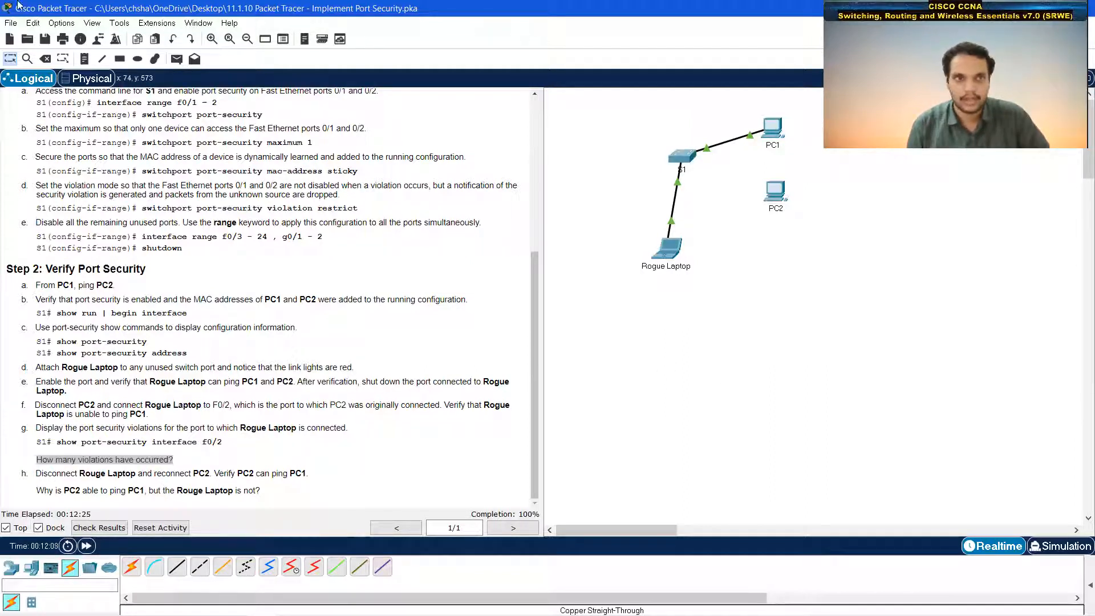
Delete the cable between S1 and Rogue Laptop, and reconnect PC2 to FastEthernet0/2 on S1 with a copper straight-through cable.
left_click(45, 59)
left_click(674, 199)
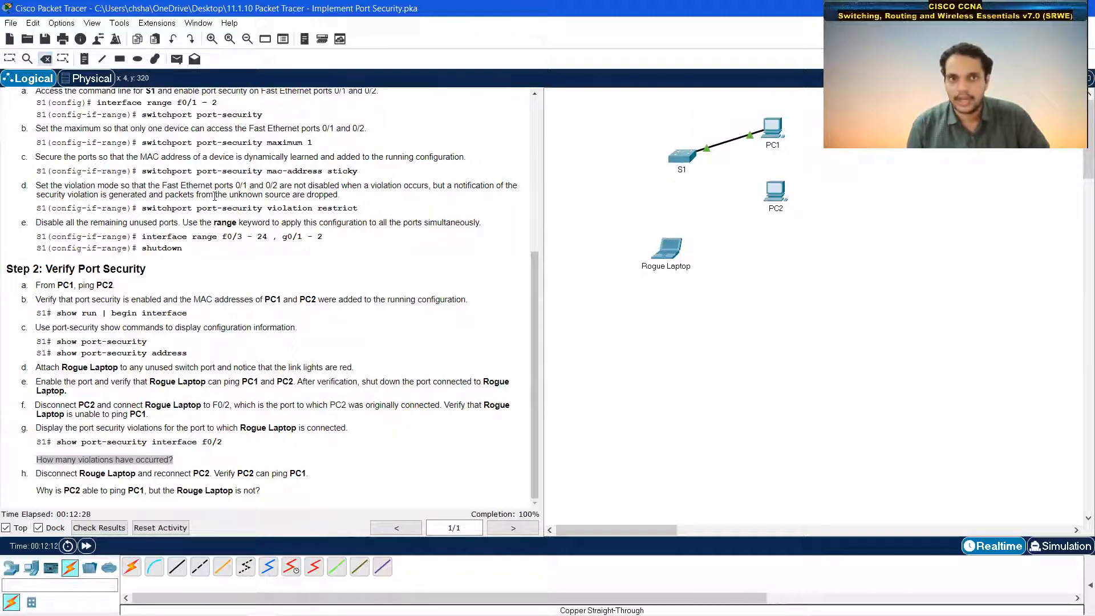
left_click(177, 566)
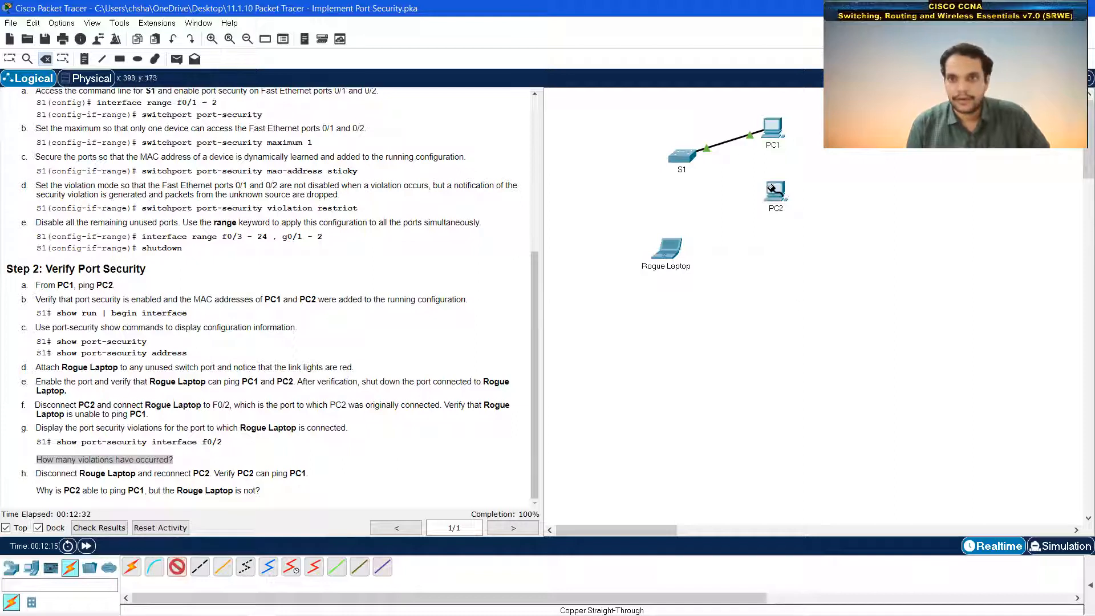
left_click(779, 195)
left_click(823, 242)
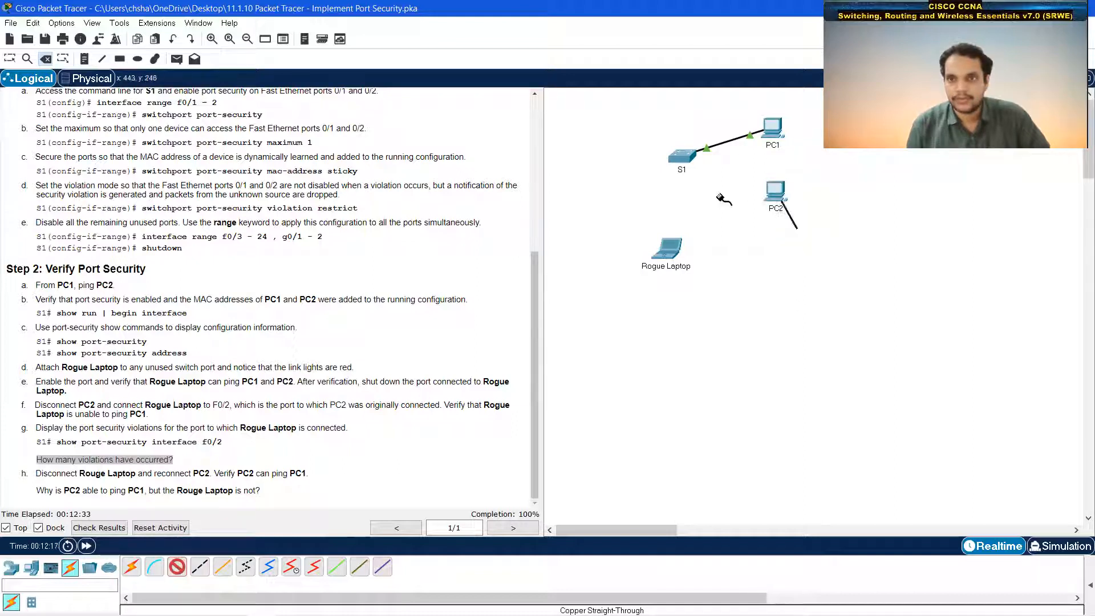
left_click(686, 164)
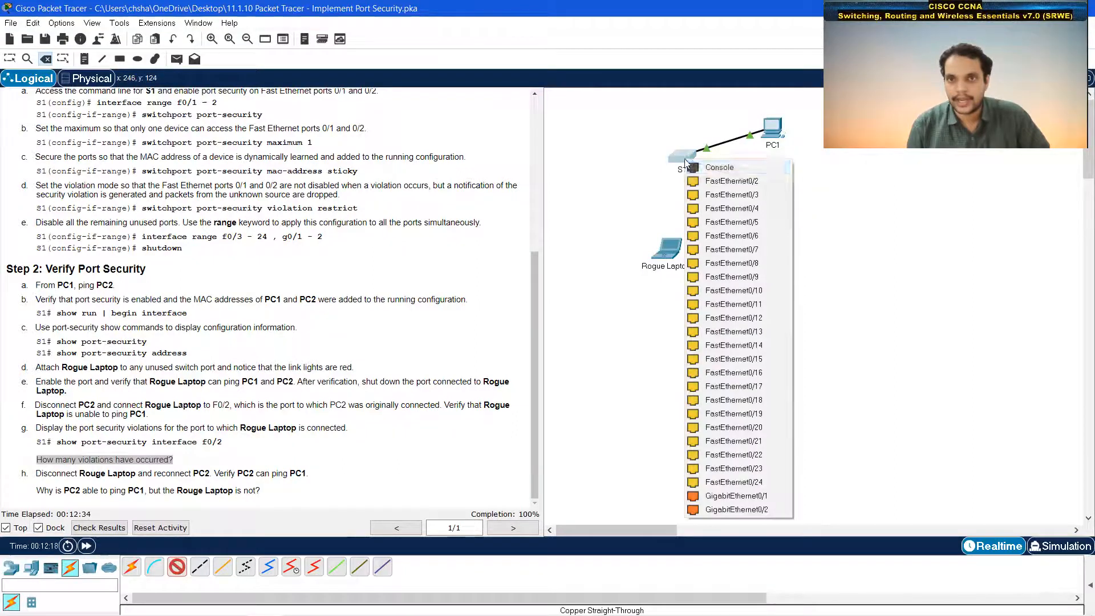
left_click(716, 182)
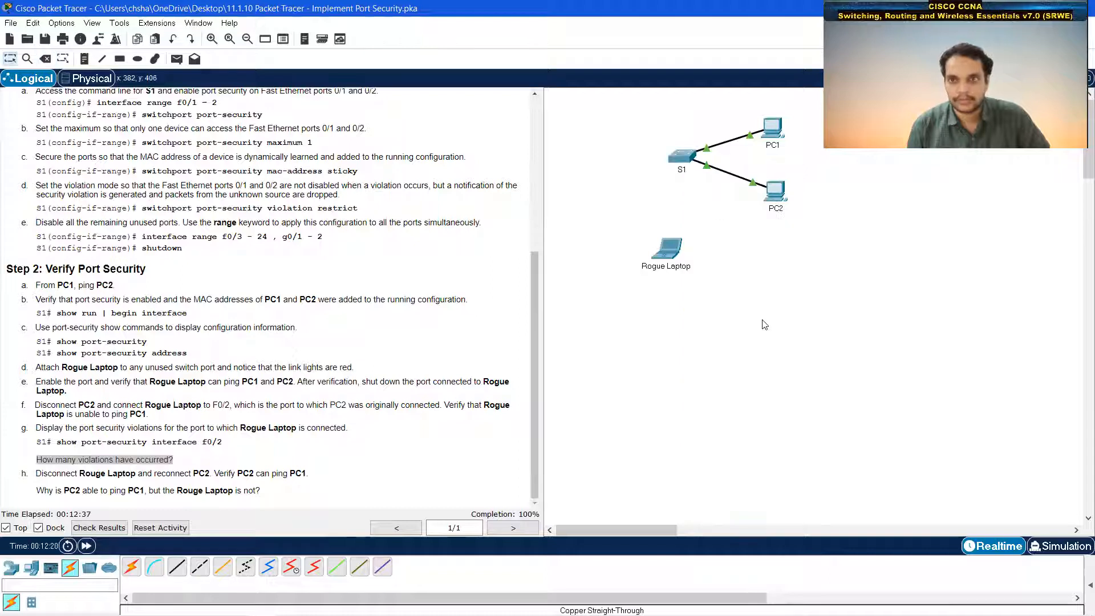
Ping PC1 at 10.10.10.10 from PC2's Command Prompt, moving and widening its window to read the replies.
left_click(779, 193)
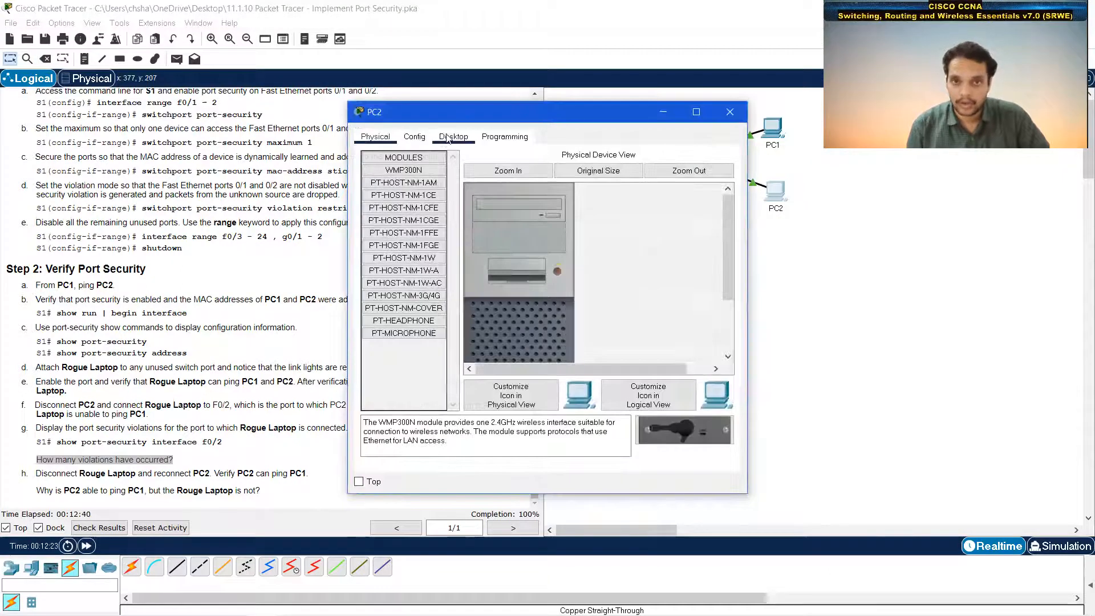
left_click(454, 136)
left_click(621, 197)
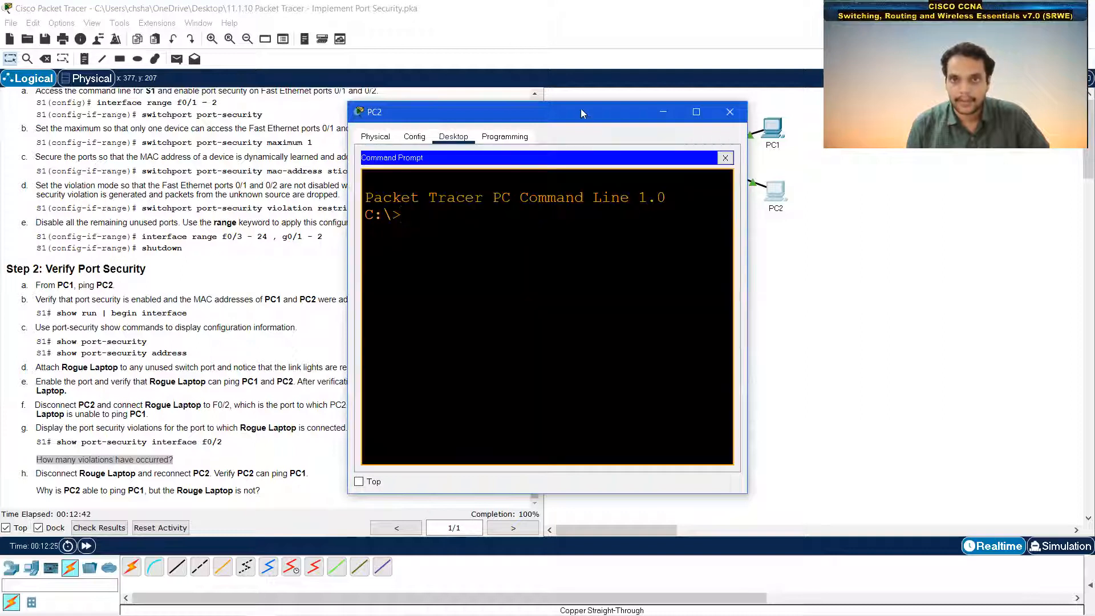
left_click_drag(581, 112, 814, 245)
type("p")
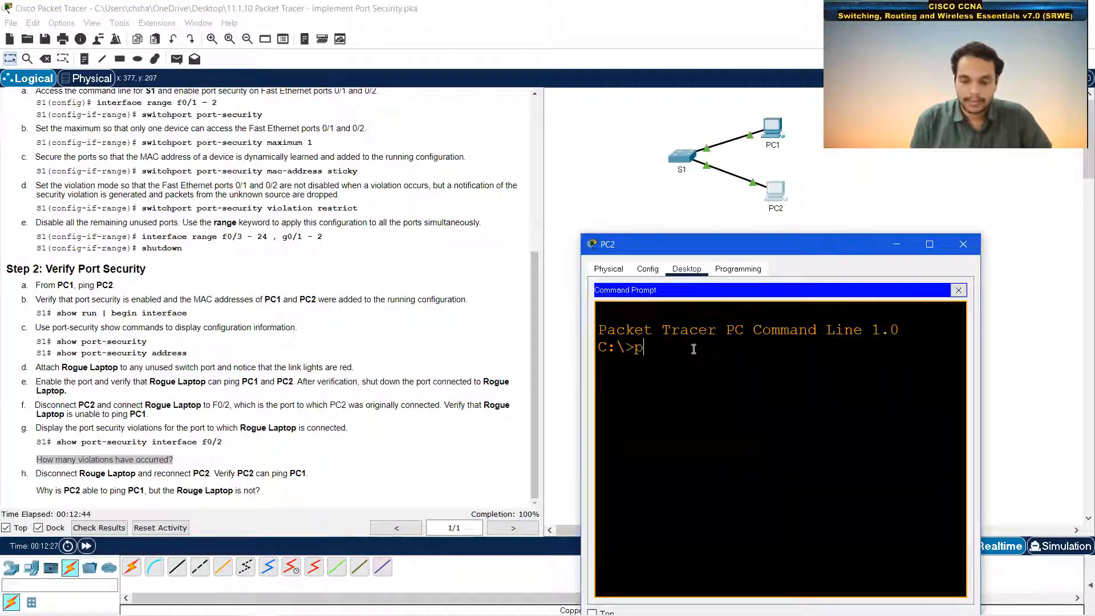
type("ing 10.10")
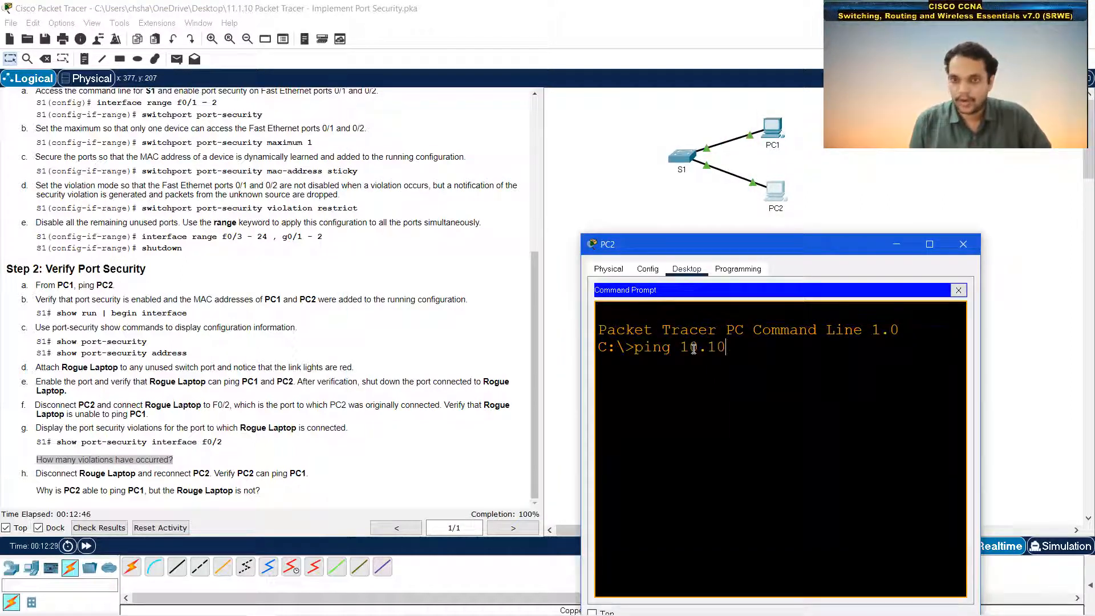
type(".10.10")
key("Return")
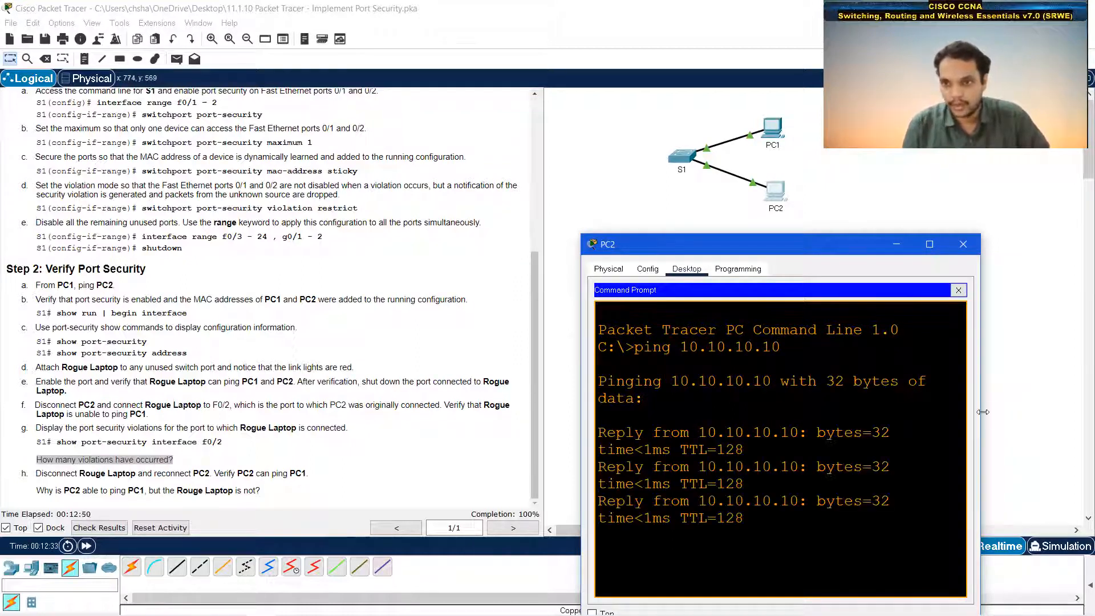
left_click_drag(983, 412, 1090, 412)
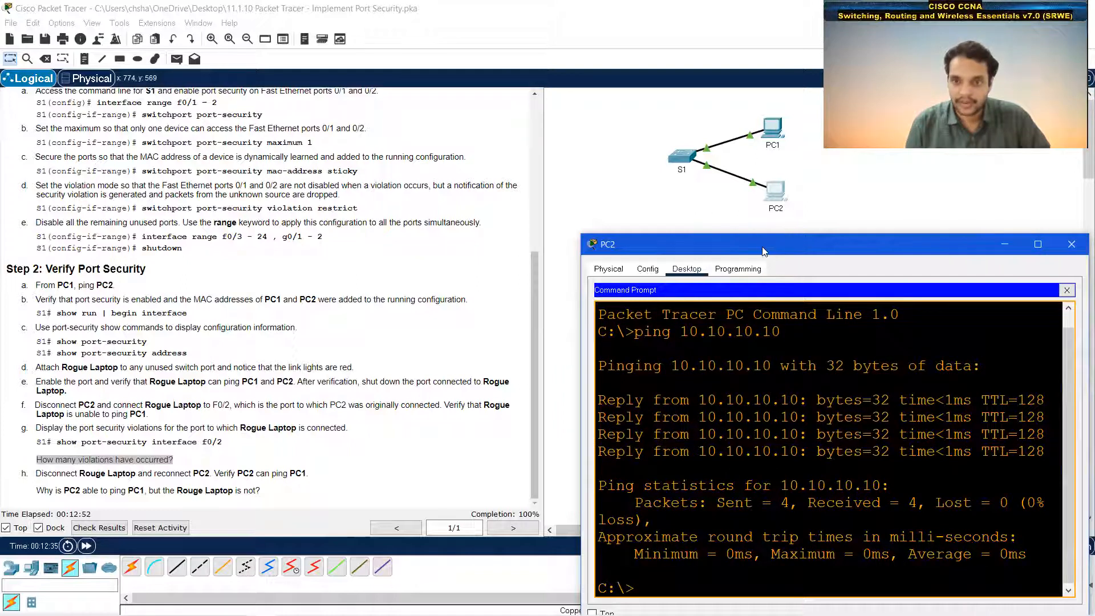
Close PC2's window and review the activity's port security configuration instructions, highlighting the switchport port-security maximum 1 command.
left_click_drag(762, 244, 762, 172)
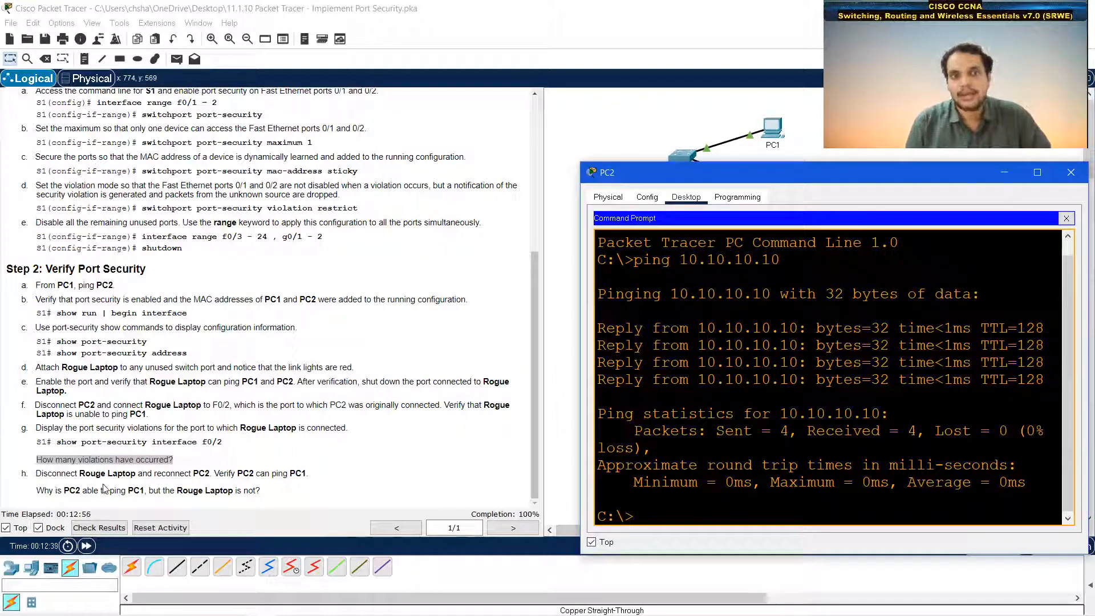
left_click(1071, 172)
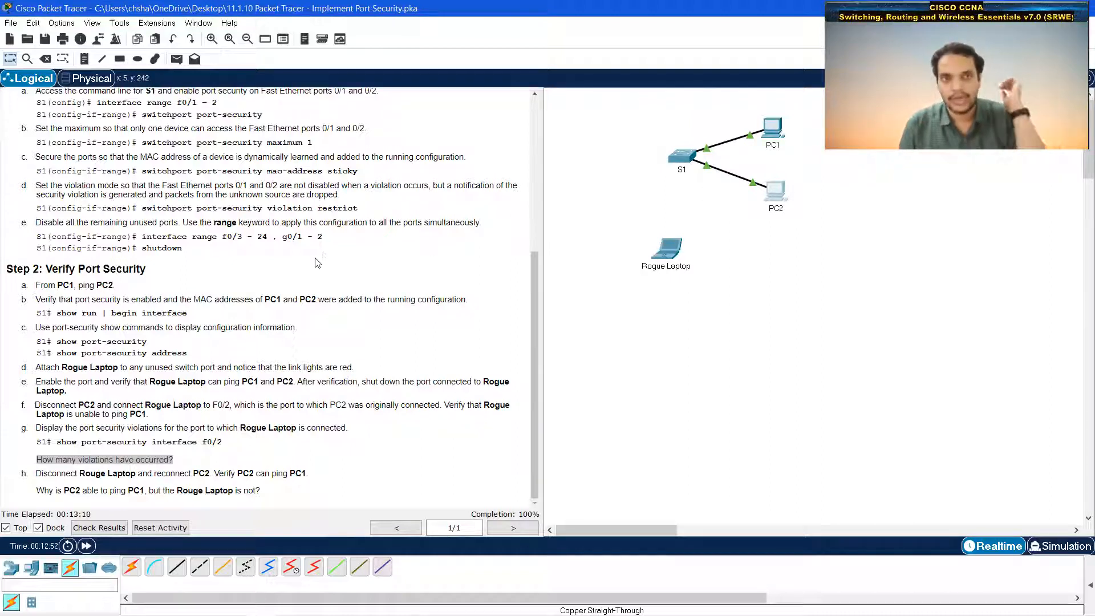
left_click_drag(158, 143, 317, 143)
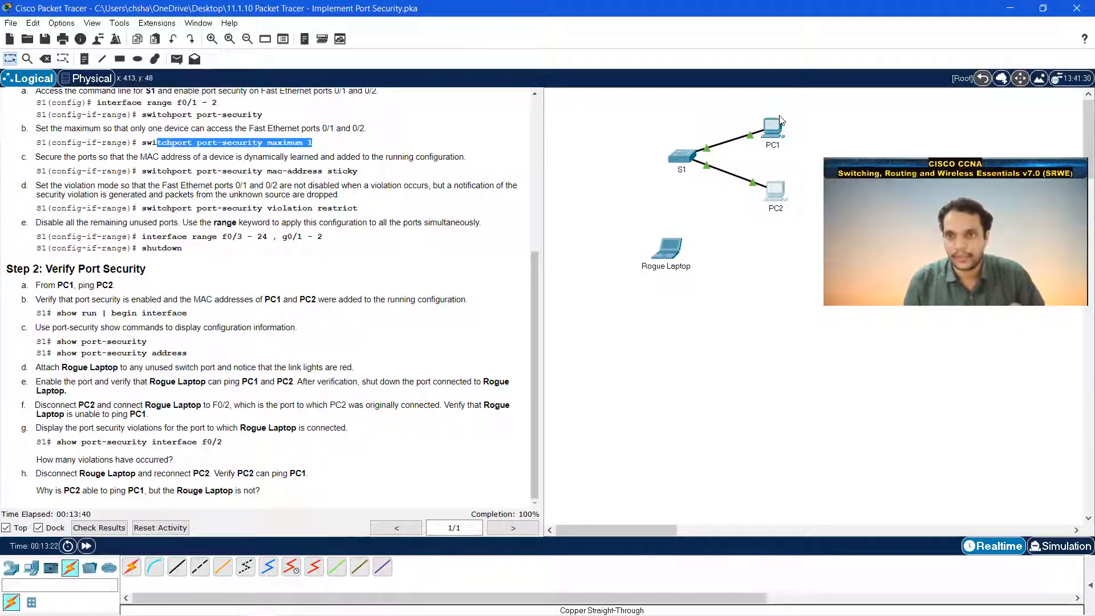
mouse_move(783, 204)
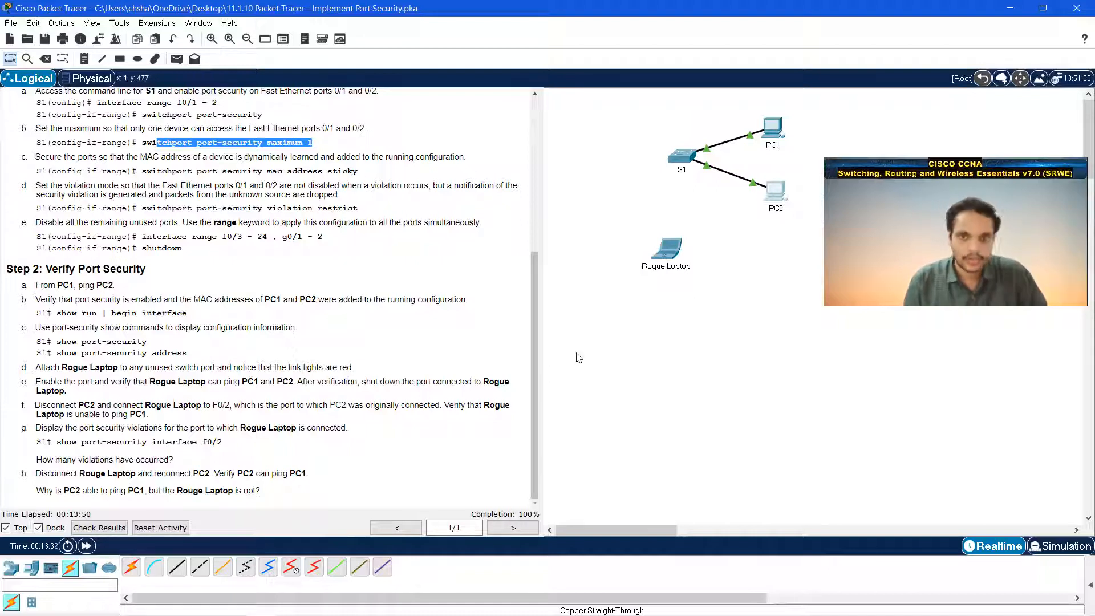
scroll(348, 354, "up", 2)
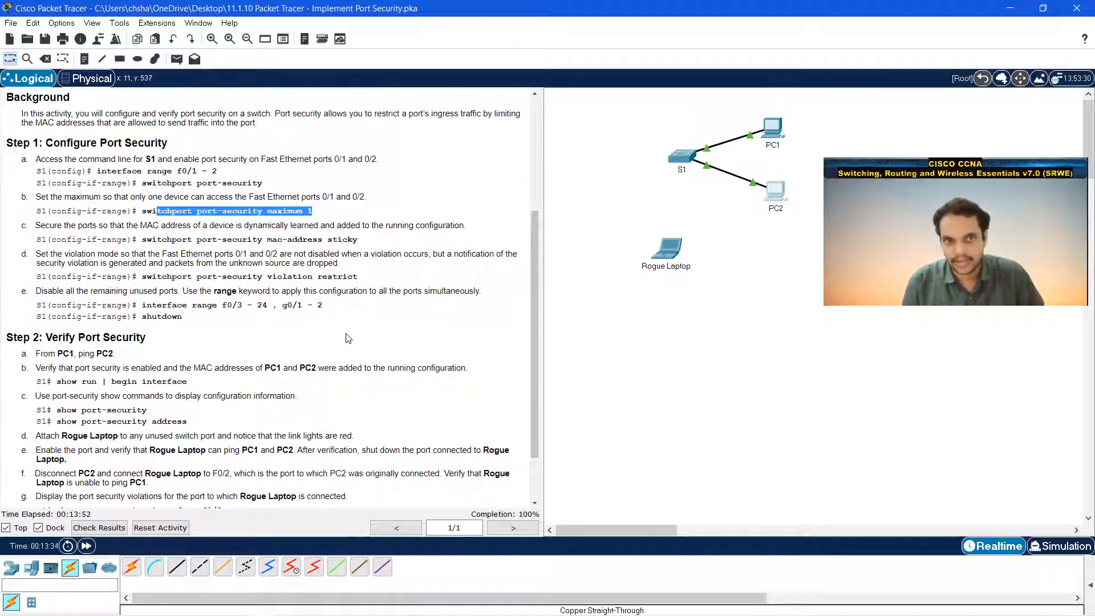
scroll(337, 330, "up", 1)
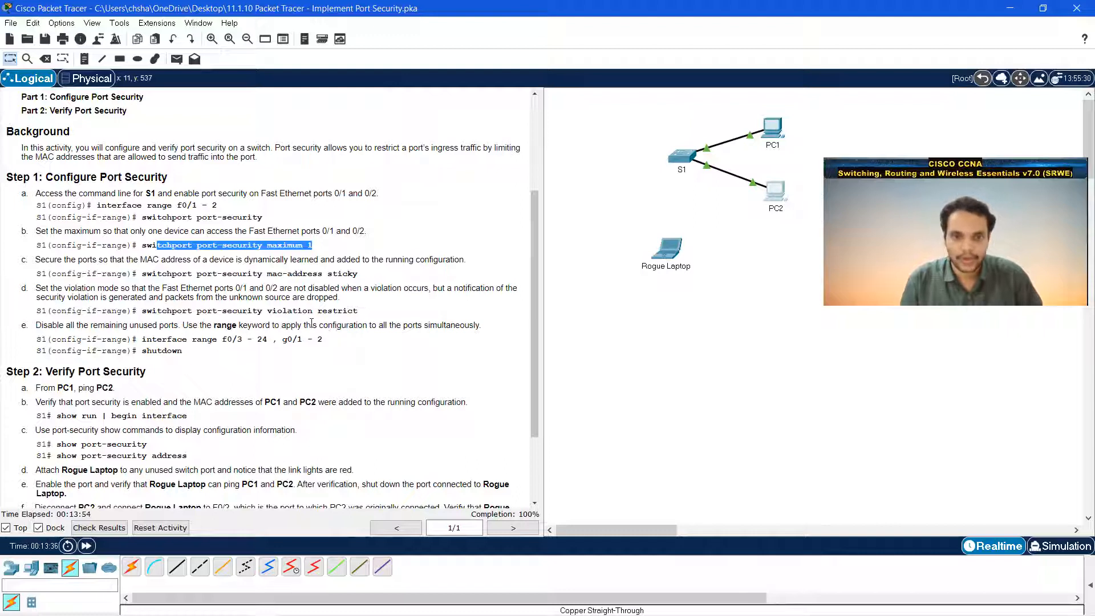